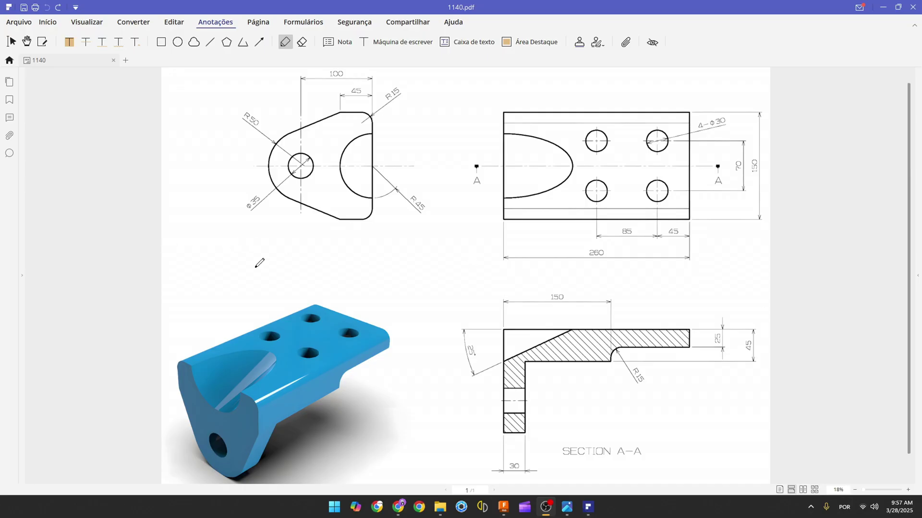
# - Draw red freehand arrows pointing at the 3D part illustration and at the side profile view
pyautogui.moveTo(216, 266); pyautogui.dragTo(233, 307)
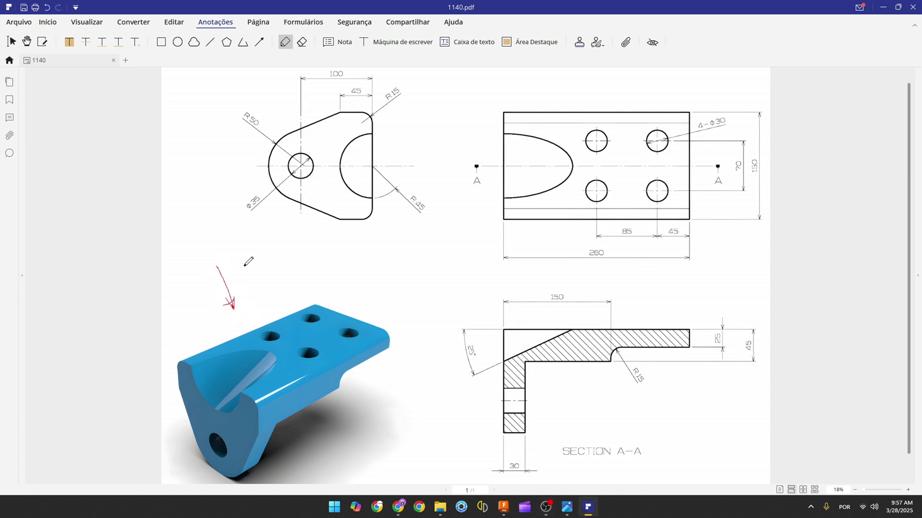
pyautogui.scroll(1, 289, 255)
pyautogui.moveTo(197, 164)
pyautogui.mouseDown()
pyautogui.moveTo(230, 163)
pyautogui.moveTo(227, 171)
pyautogui.mouseUp()
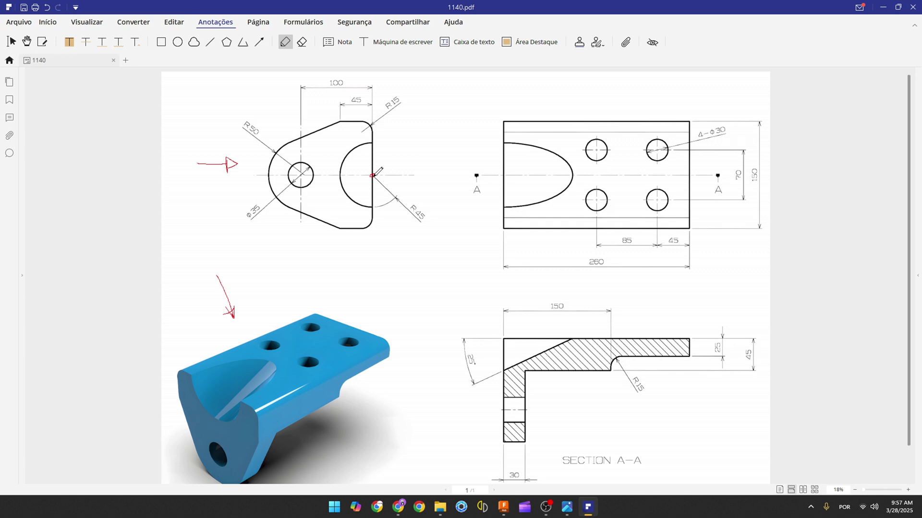
# - Trace the profile view's centre line and hole in red, and strike out the 100 and Ø35 dimensions
pyautogui.moveTo(372, 175); pyautogui.dragTo(306, 175)
pyautogui.moveTo(329, 82); pyautogui.dragTo(345, 83)
pyautogui.moveTo(293, 171)
pyautogui.mouseDown()
pyautogui.moveTo(318, 178)
pyautogui.moveTo(301, 164)
pyautogui.mouseUp()
pyautogui.keyDown('ctrl'); pyautogui.scroll(1, 302, 162); pyautogui.keyUp('ctrl')
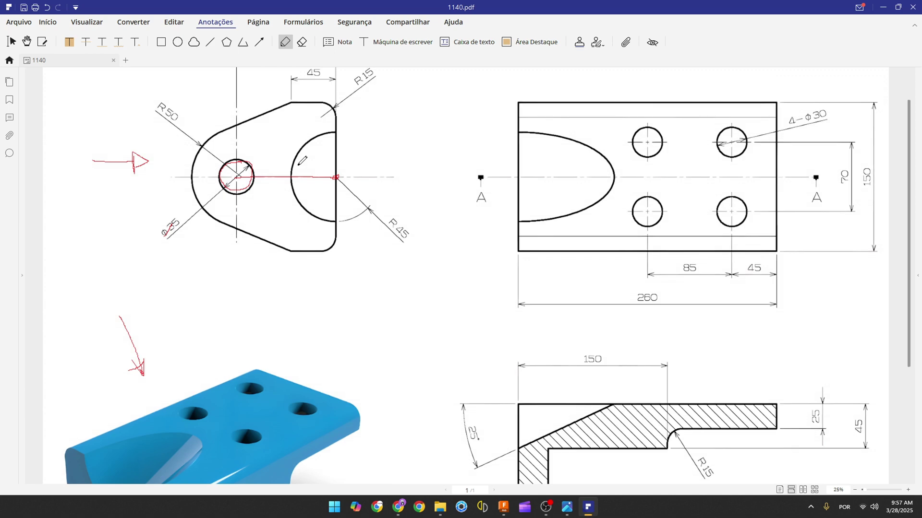
pyautogui.scroll(1, 303, 163)
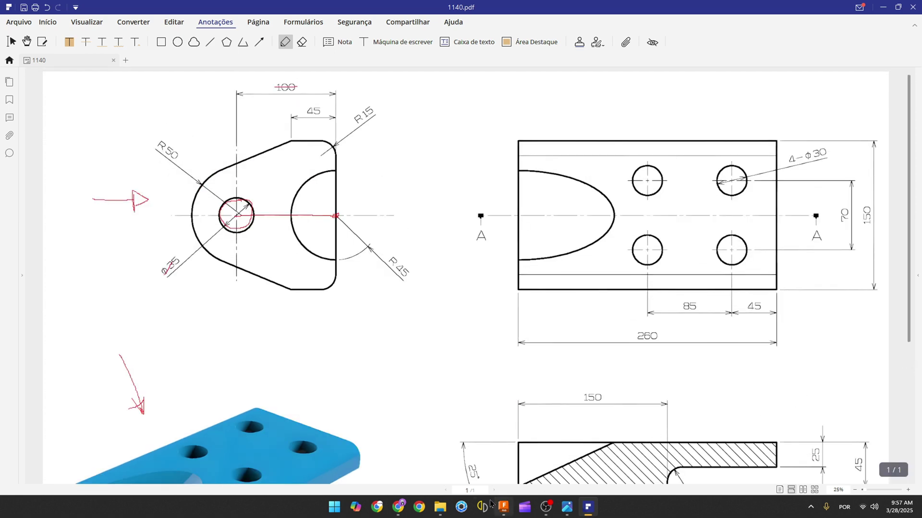
# - Switch to Fusion and start a new sketch on the front (XZ) plane
pyautogui.click(503, 507)
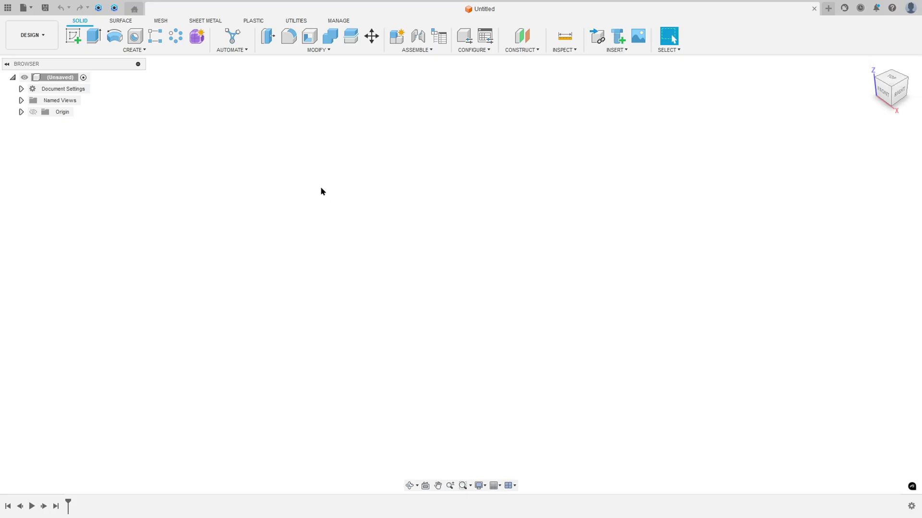
pyautogui.click(73, 36)
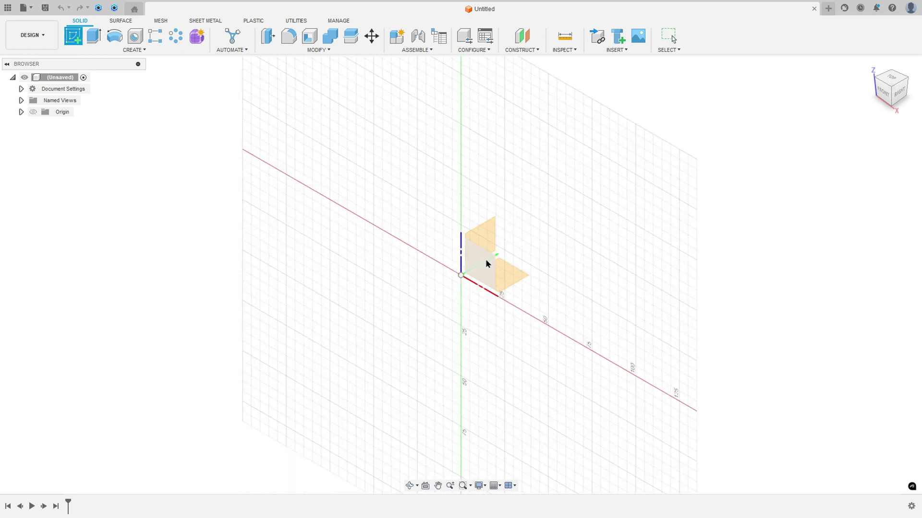
pyautogui.click(487, 263)
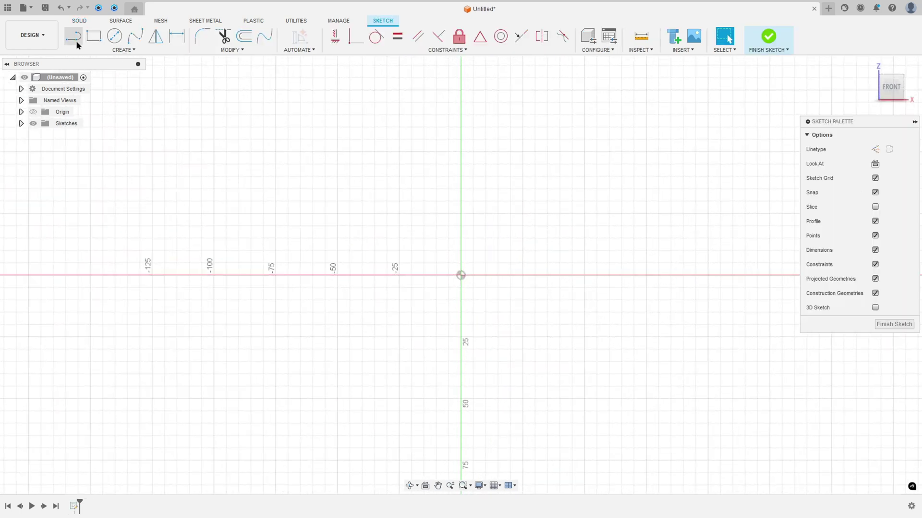
# - Draw a vertical 100 mm construction line downward from the origin, and turn construction linetype off
pyautogui.click(75, 42)
pyautogui.click(875, 149)
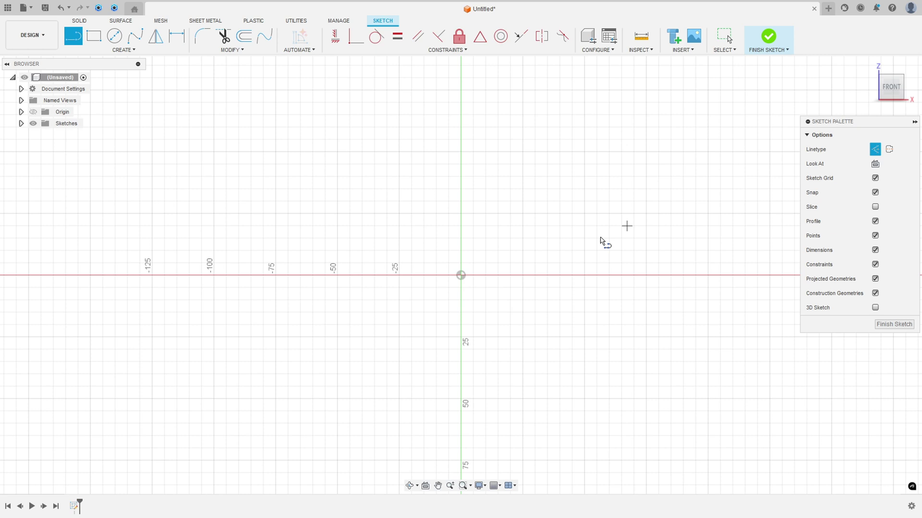
pyautogui.click(460, 275)
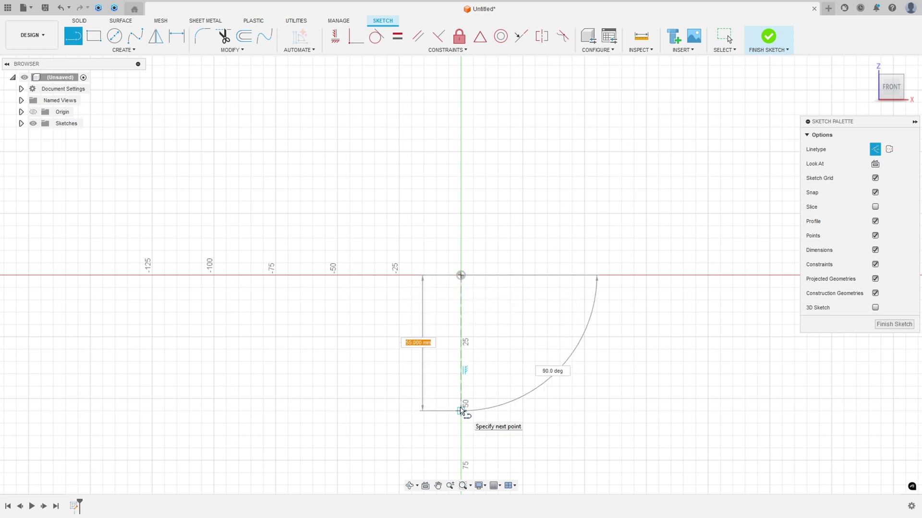
pyautogui.write('10')
pyautogui.press('Return')
pyautogui.press('Escape')
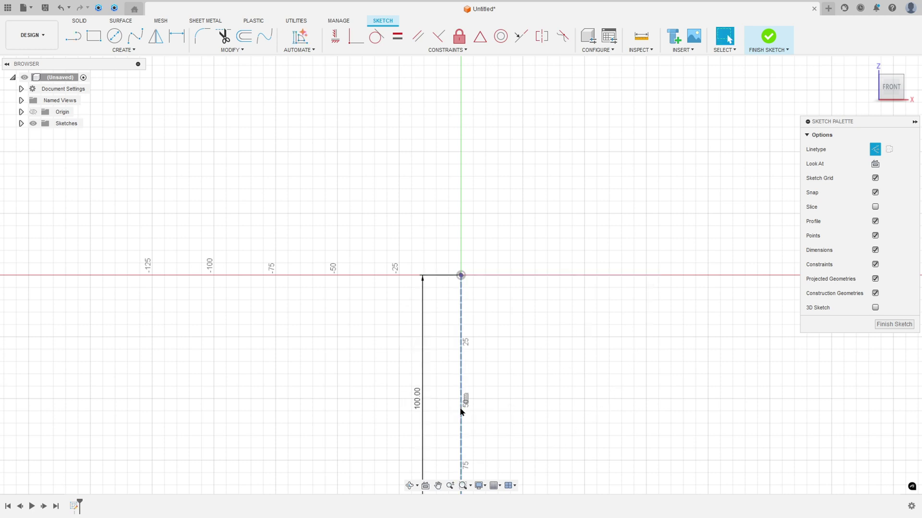
pyautogui.moveTo(459, 407); pyautogui.dragTo(453, 248, button='middle')
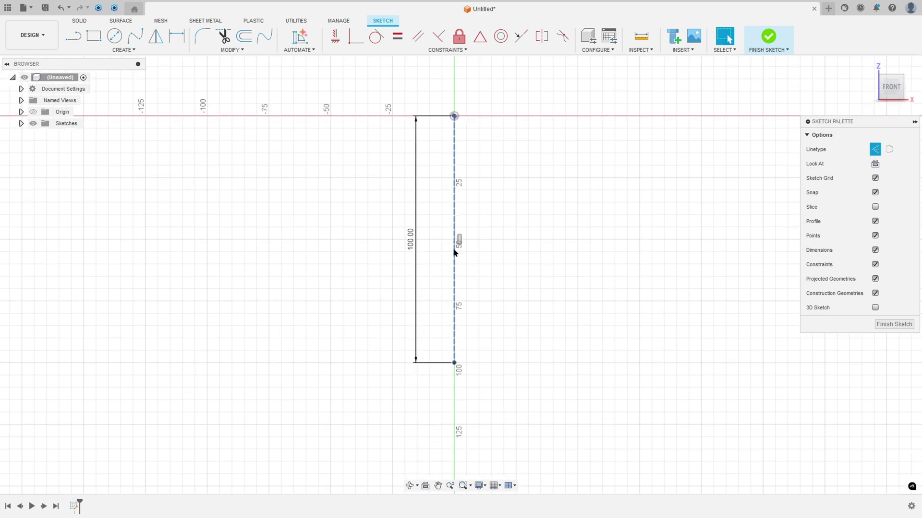
pyautogui.click(875, 151)
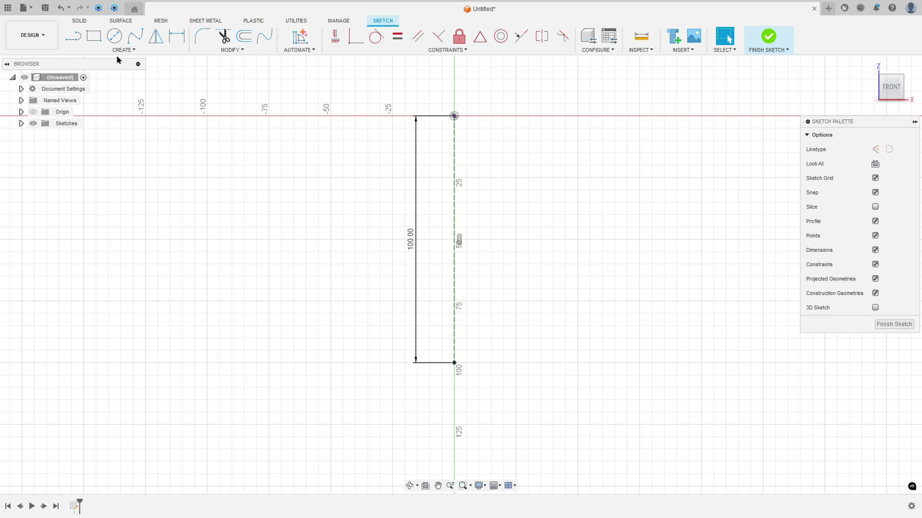
# - Draw a 35 mm diameter circle centred on the construction line's lower end, and move the 100 mm dimension farther from the geometry
pyautogui.click(114, 37)
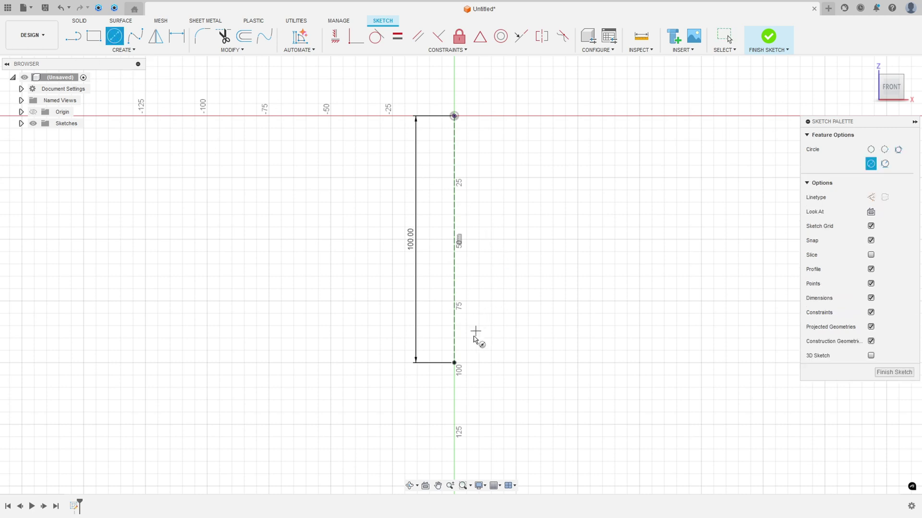
pyautogui.click(454, 363)
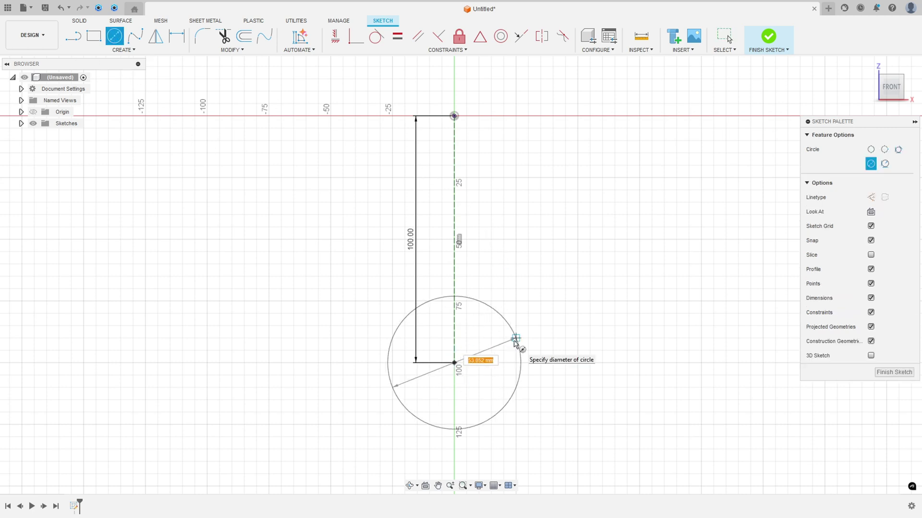
pyautogui.write('35')
pyautogui.press('Return')
pyautogui.press('Escape')
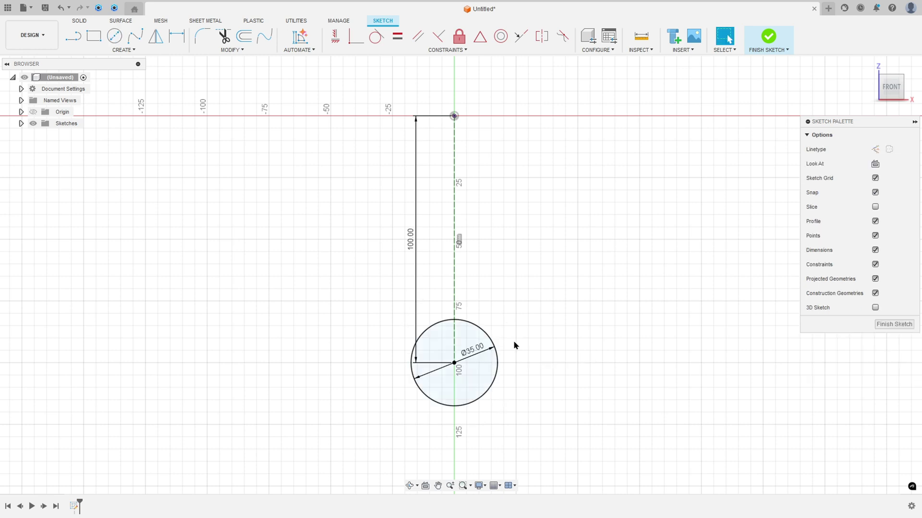
pyautogui.moveTo(409, 243); pyautogui.dragTo(193, 231)
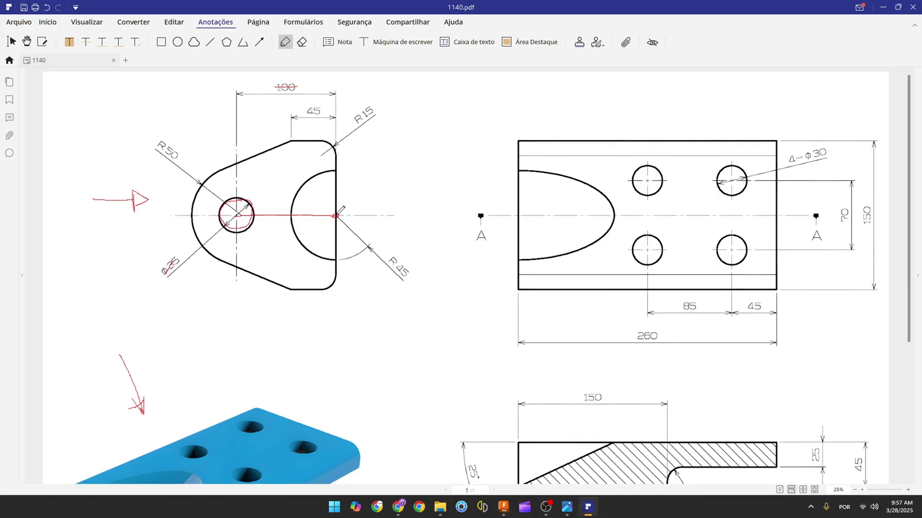
# - On the PDF drawing, trace the profile's upper corner, note its 75 half-width, and strike out the 150 and 45 dimensions
pyautogui.moveTo(337, 214)
pyautogui.mouseDown()
pyautogui.moveTo(336, 144)
pyautogui.moveTo(300, 142)
pyautogui.moveTo(358, 141)
pyautogui.moveTo(360, 217)
pyautogui.mouseUp()
pyautogui.moveTo(363, 170)
pyautogui.mouseDown()
pyautogui.moveTo(384, 174)
pyautogui.moveTo(379, 193)
pyautogui.moveTo(407, 179)
pyautogui.mouseUp()
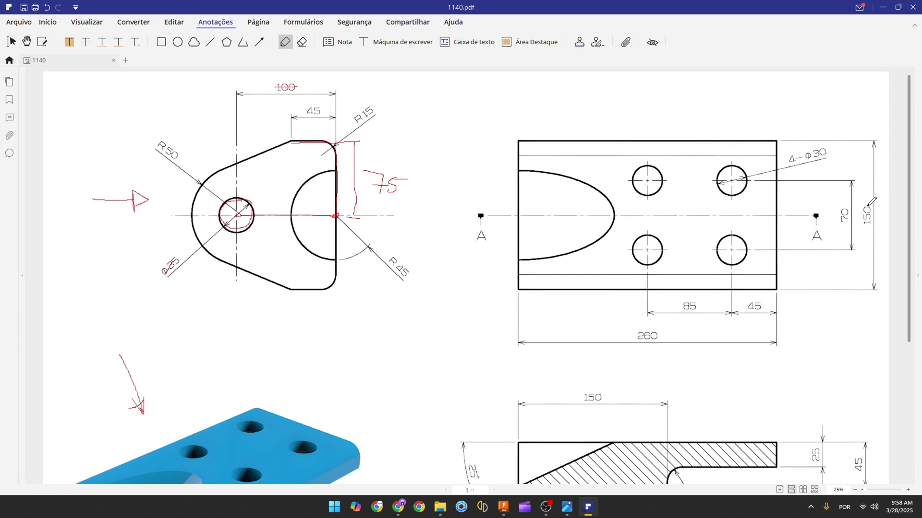
pyautogui.moveTo(869, 206); pyautogui.dragTo(869, 223)
pyautogui.moveTo(306, 110); pyautogui.dragTo(321, 109)
# - Back in Fusion, draw a 75 mm line from the origin toward negative X and a perpendicular 45 mm line down from its end
pyautogui.click(503, 507)
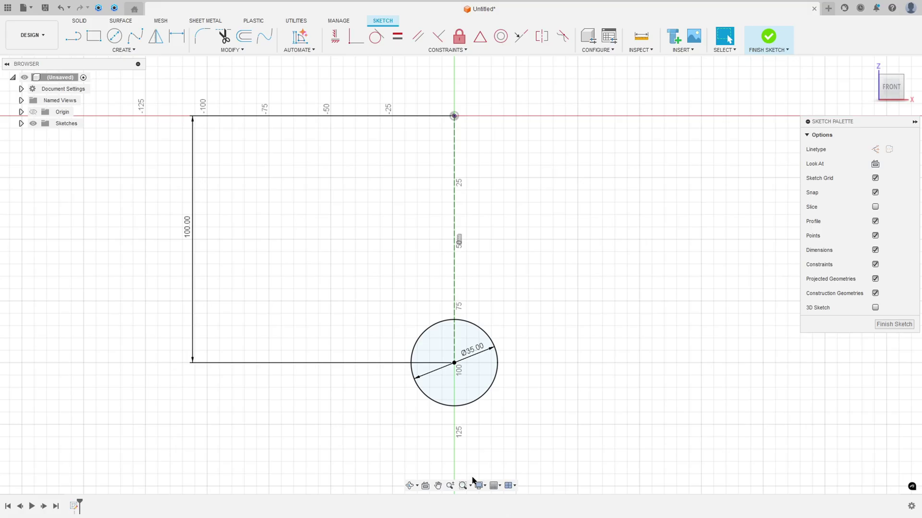
pyautogui.click(76, 36)
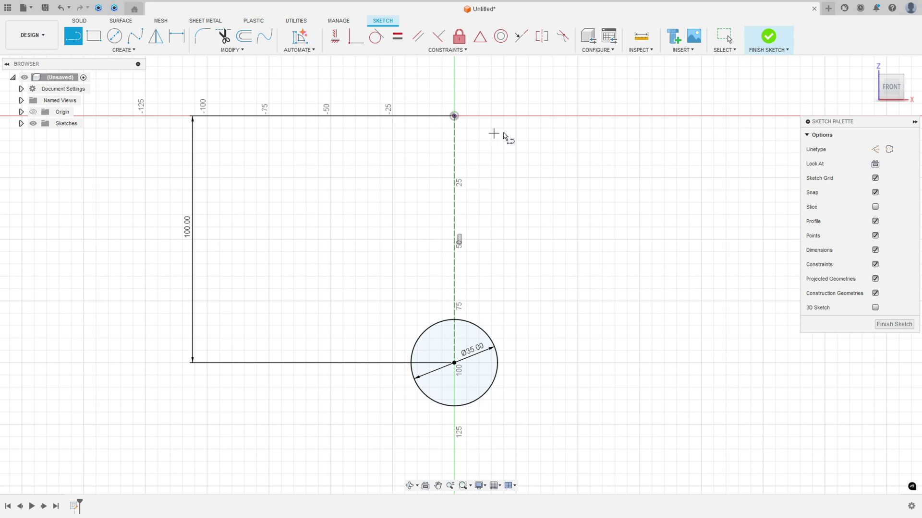
pyautogui.moveTo(454, 115); pyautogui.dragTo(342, 117)
pyautogui.write('75')
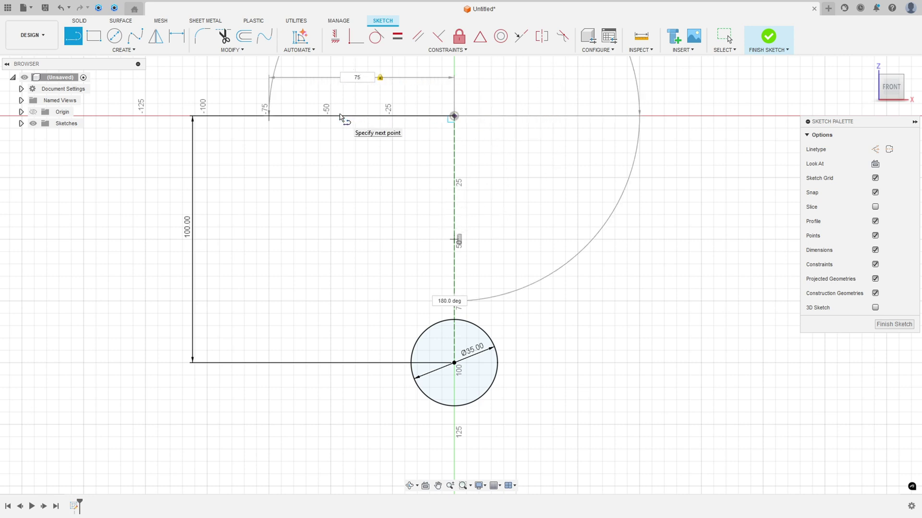
pyautogui.press('Return')
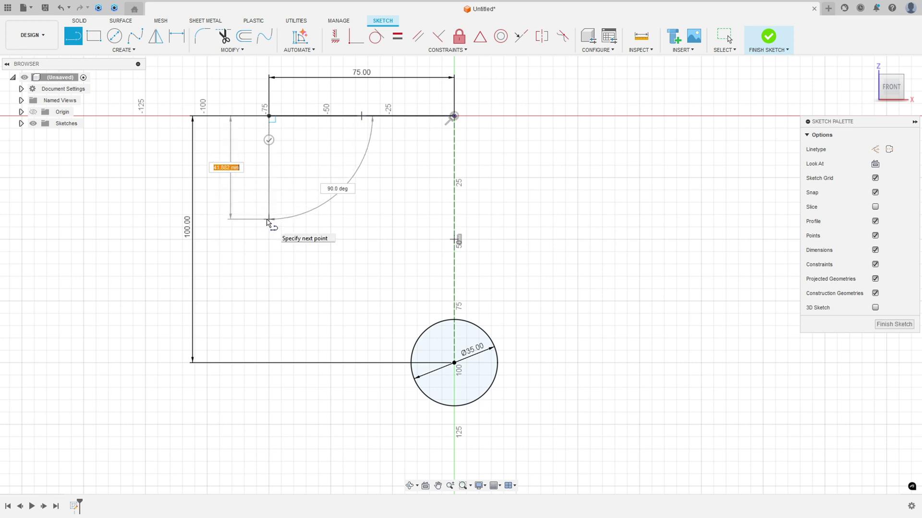
pyautogui.write('45')
pyautogui.press('Return')
pyautogui.press('Escape')
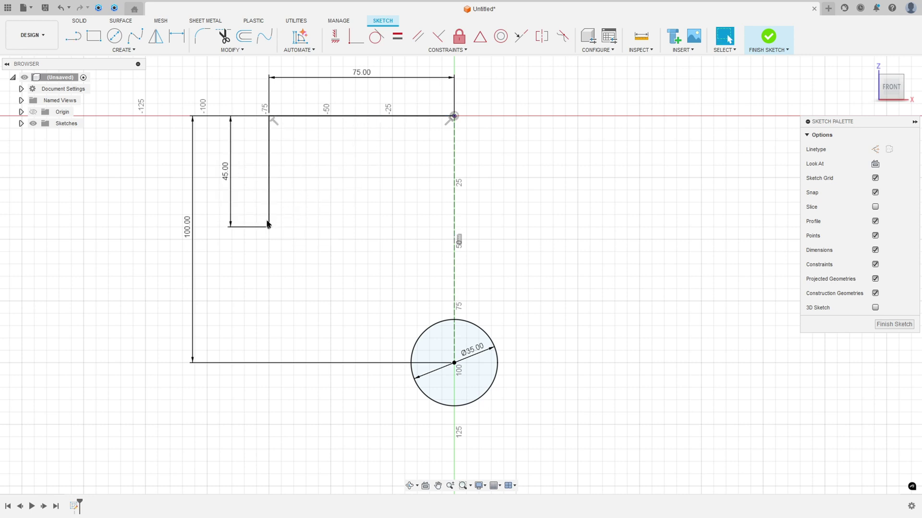
# - Switch to the PDF drawing, mark the rounded corner and strike out its R15 dimension, and return to Fusion
pyautogui.hotkey('alt', 'Tab')
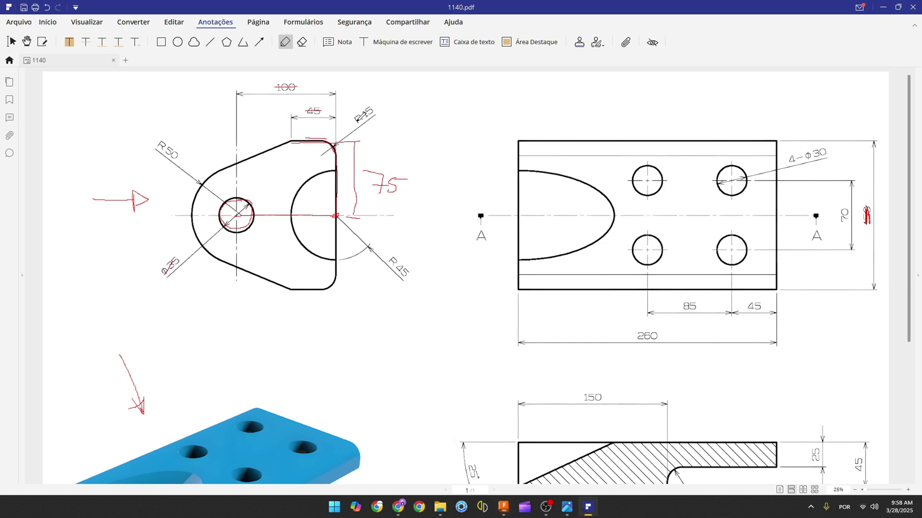
pyautogui.moveTo(353, 124); pyautogui.dragTo(375, 109)
pyautogui.click(503, 506)
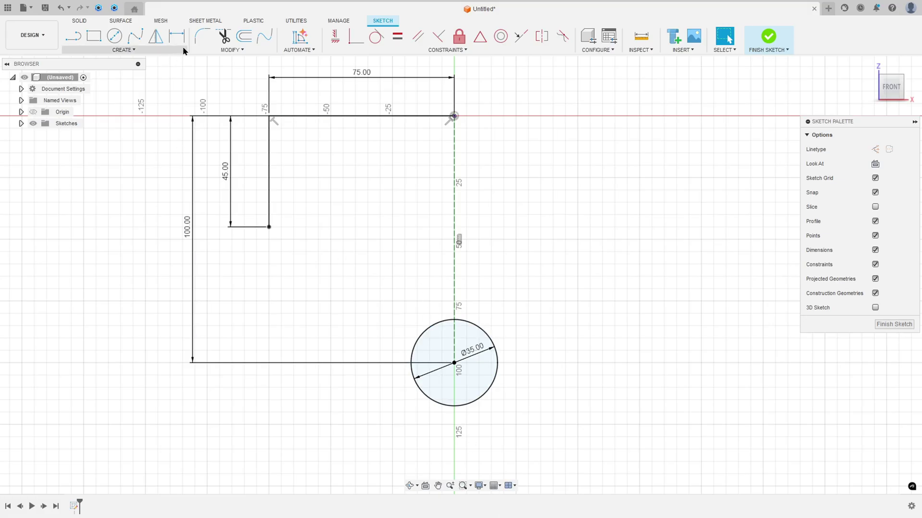
# - Fillet the corner between the 75 mm and 45 mm lines with a 15 mm radius, and move its radius dimension clear of the corner
pyautogui.click(203, 37)
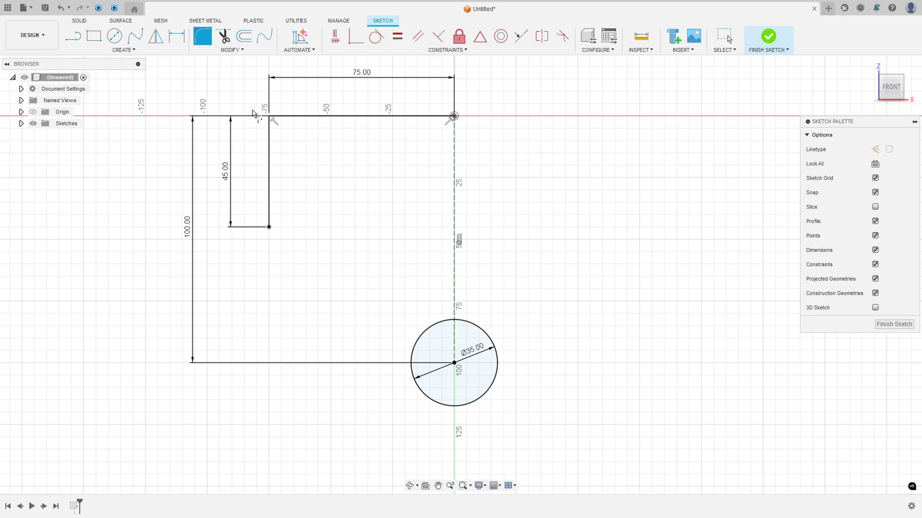
pyautogui.click(268, 117)
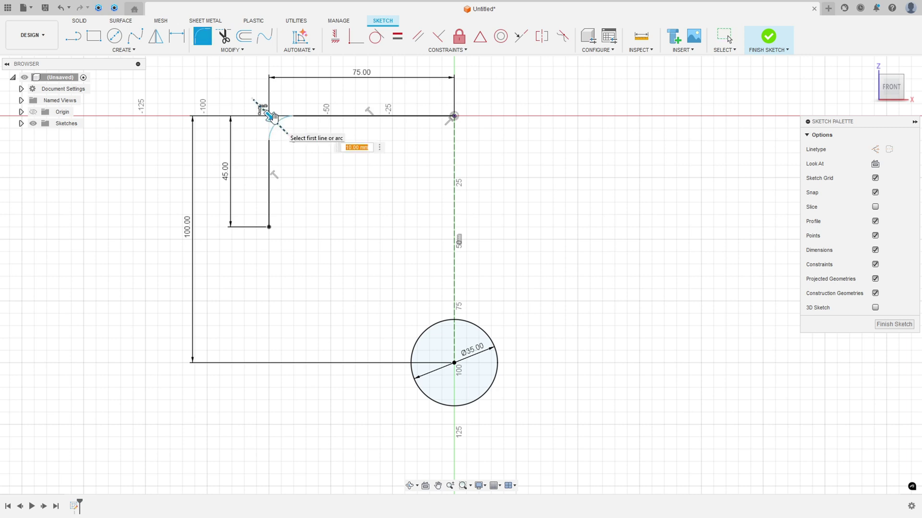
pyautogui.write('15')
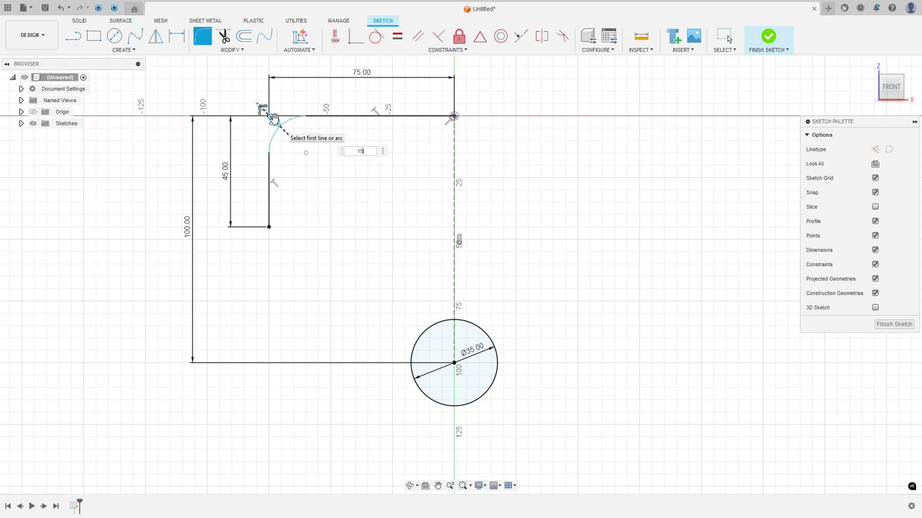
pyautogui.press('Return')
pyautogui.press('Escape')
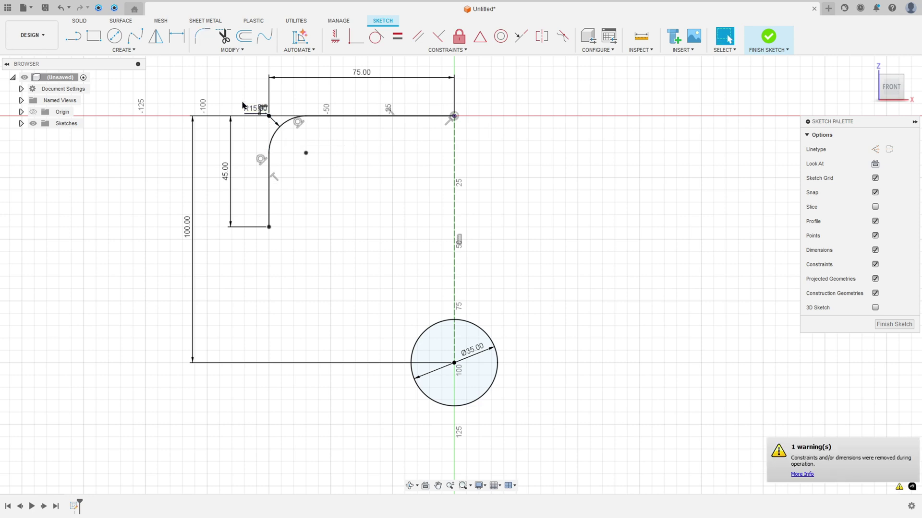
pyautogui.moveTo(245, 110); pyautogui.dragTo(205, 83)
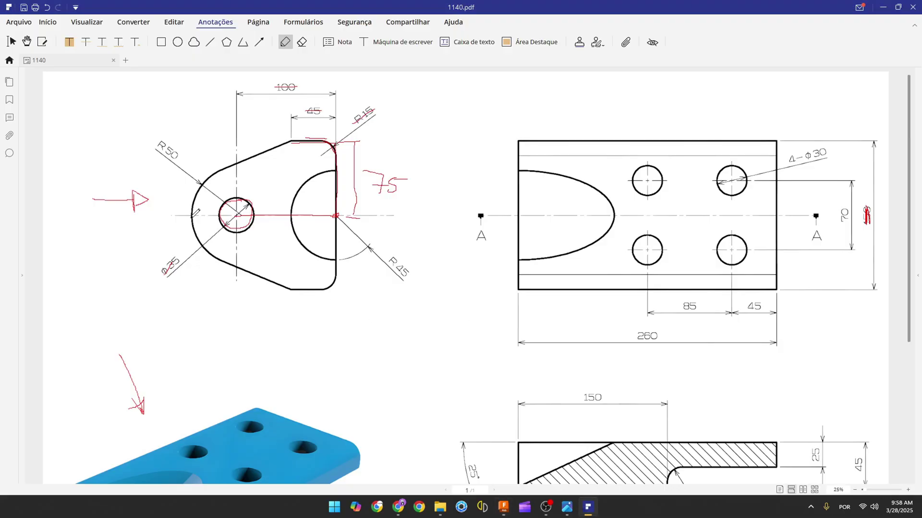
# - On the PDF drawing, trace the large arc and its tangent sloped edge in red, and strike out the R50 dimension
pyautogui.moveTo(194, 215); pyautogui.dragTo(199, 188)
pyautogui.moveTo(158, 141)
pyautogui.mouseDown()
pyautogui.moveTo(181, 157)
pyautogui.moveTo(193, 211)
pyautogui.mouseUp()
pyautogui.moveTo(213, 174); pyautogui.dragTo(292, 139)
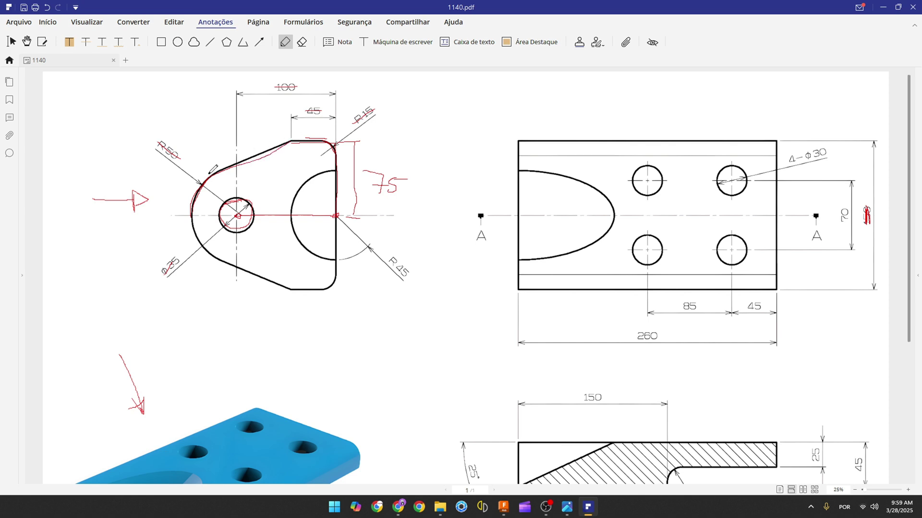
pyautogui.moveTo(205, 173); pyautogui.dragTo(209, 182)
# - Back in Fusion, draw a center point arc of 50 mm radius around the Ø35 circle's center, sweeping from directly below it toward negative X
pyautogui.click(503, 509)
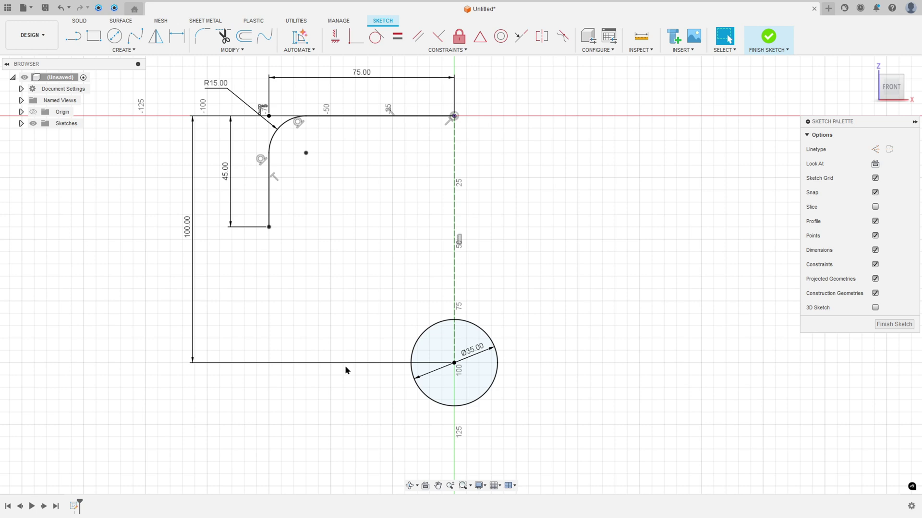
pyautogui.click(124, 50)
pyautogui.moveTo(138, 91)
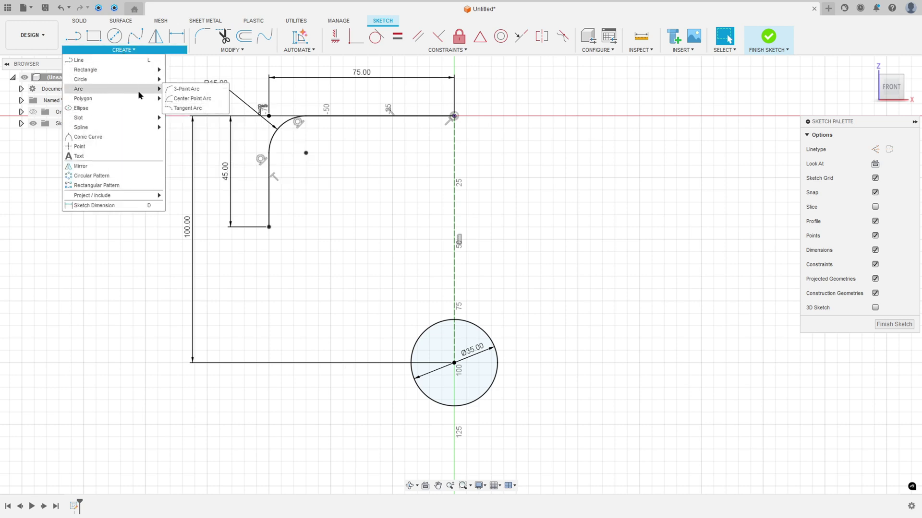
pyautogui.click(184, 100)
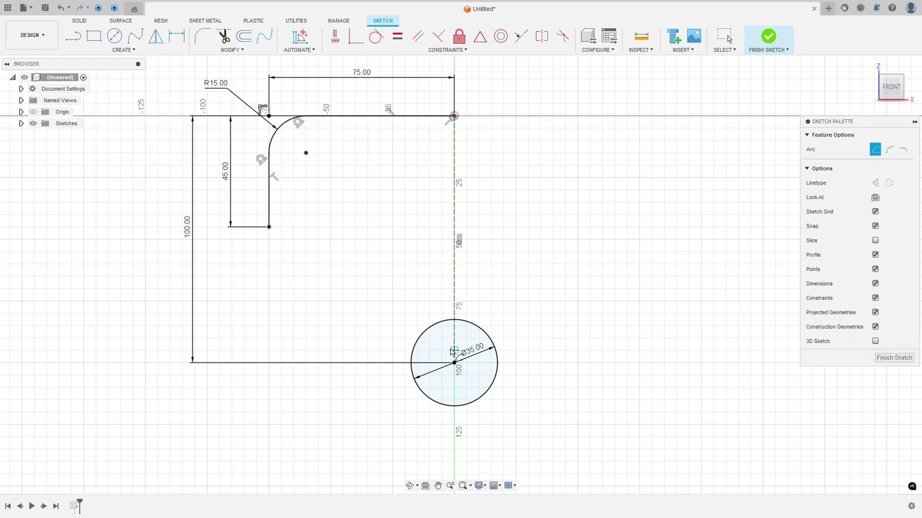
pyautogui.click(454, 363)
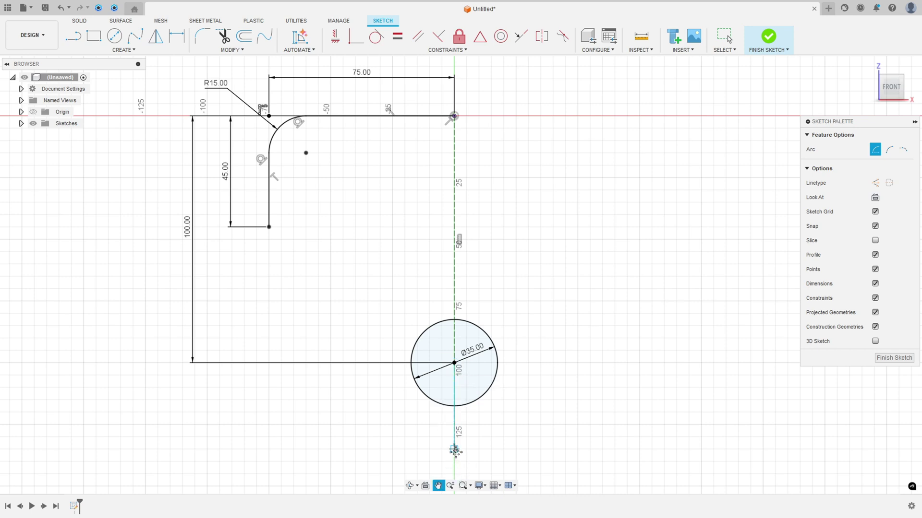
pyautogui.moveTo(454, 448); pyautogui.dragTo(457, 398, button='middle')
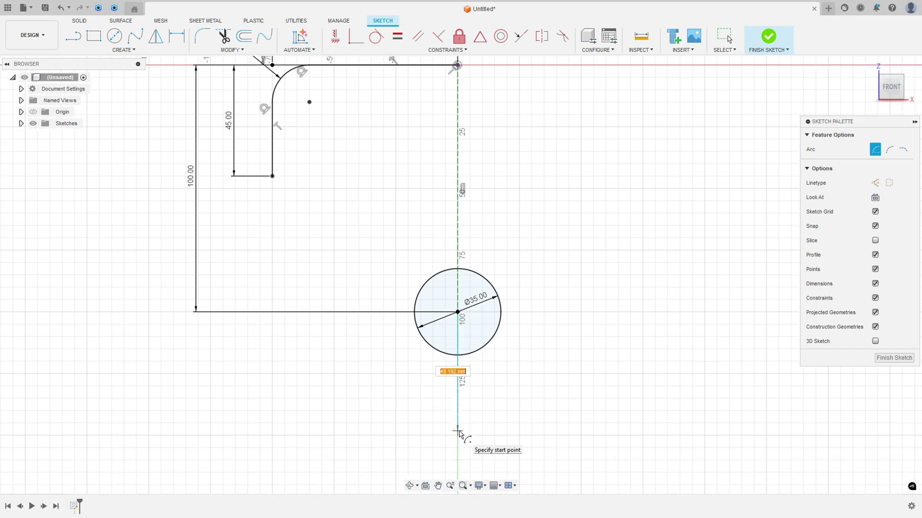
pyautogui.write('50')
pyautogui.press('Tab')
pyautogui.click(457, 436)
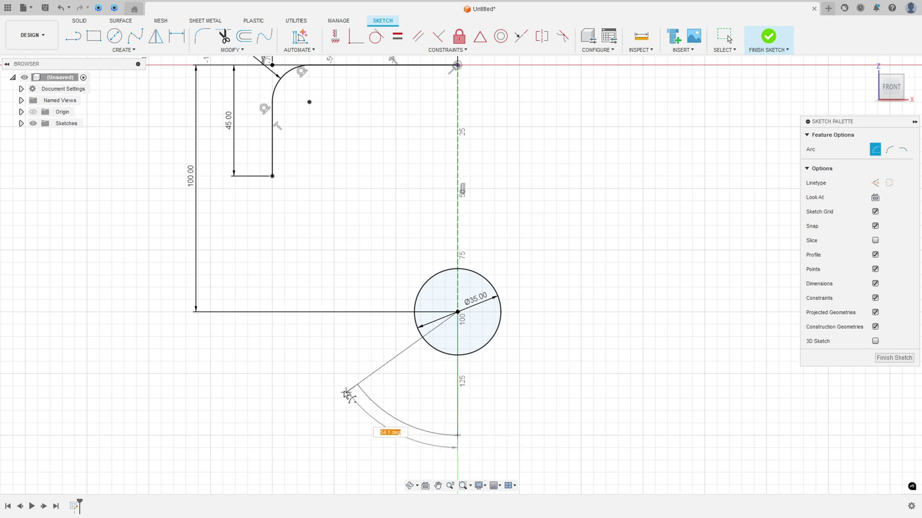
pyautogui.click(330, 371)
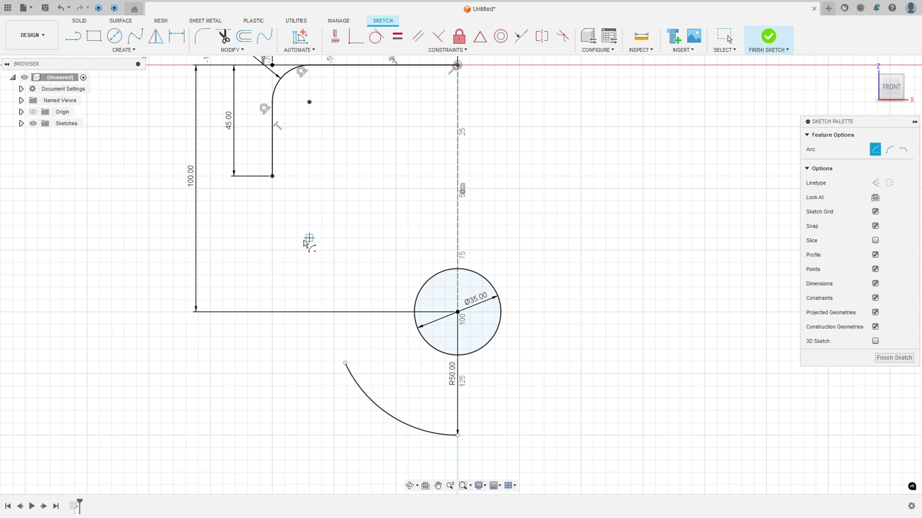
# - Connect the lower end of the 45 mm vertical edge to the free end of the arc with a line
pyautogui.press('l')
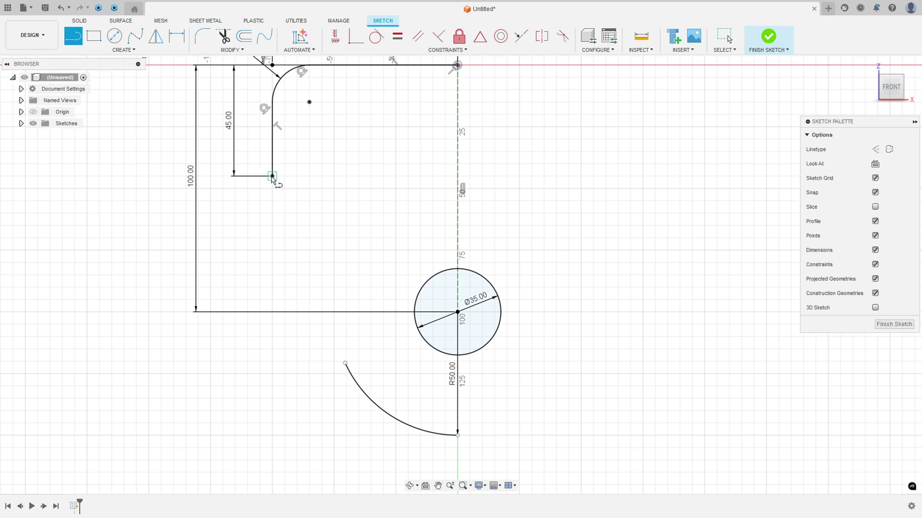
pyautogui.click(272, 176)
pyautogui.click(346, 363)
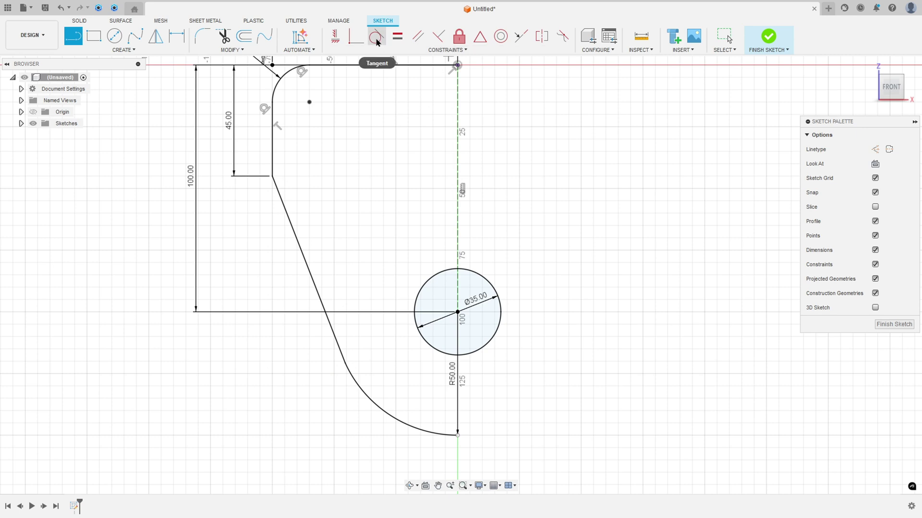
# - Make the sloped line tangent to the large arc, and move the arc's radius dimension outside the profile
pyautogui.click(377, 38)
pyautogui.click(355, 383)
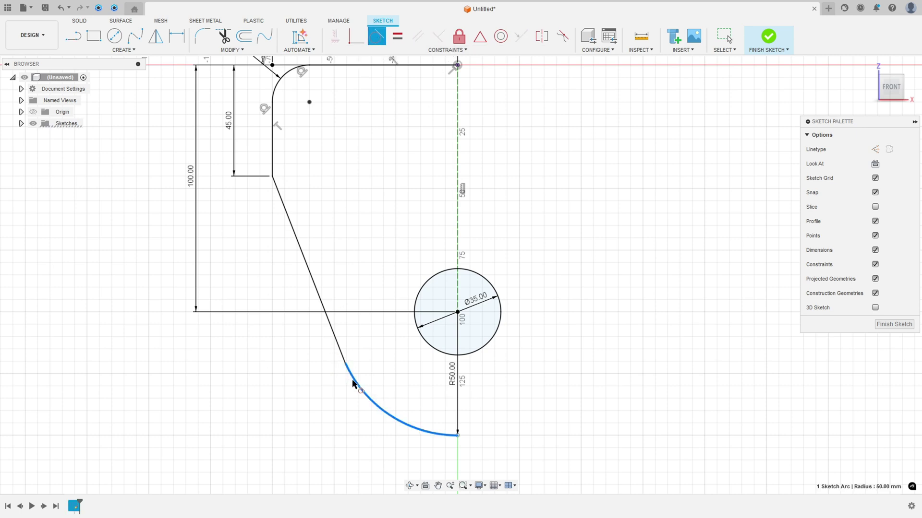
pyautogui.click(334, 343)
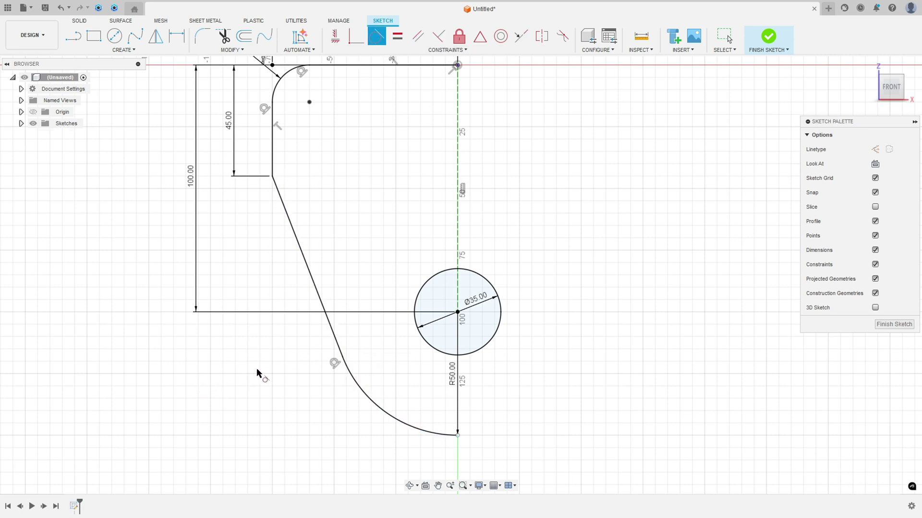
pyautogui.scroll(-1, 257, 375)
pyautogui.press('Escape')
pyautogui.moveTo(434, 374); pyautogui.dragTo(334, 420)
pyautogui.scroll(-1, 286, 352)
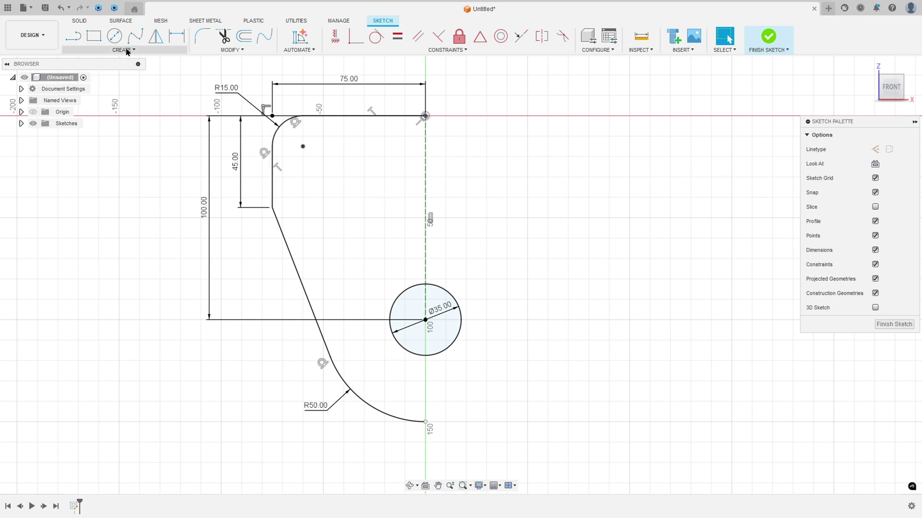
# - Mirror the top line, corner fillet, vertical edge, sloped line and large arc about the dashed centerline
pyautogui.click(155, 38)
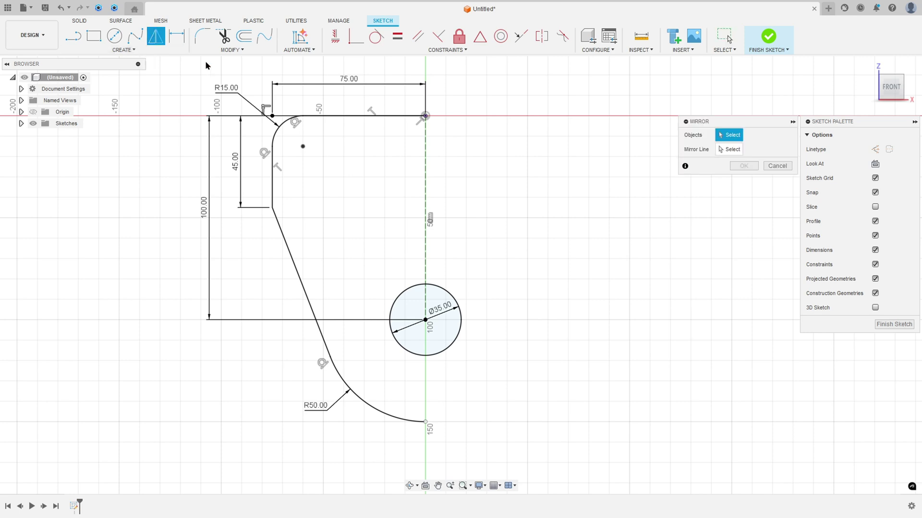
pyautogui.click(354, 117)
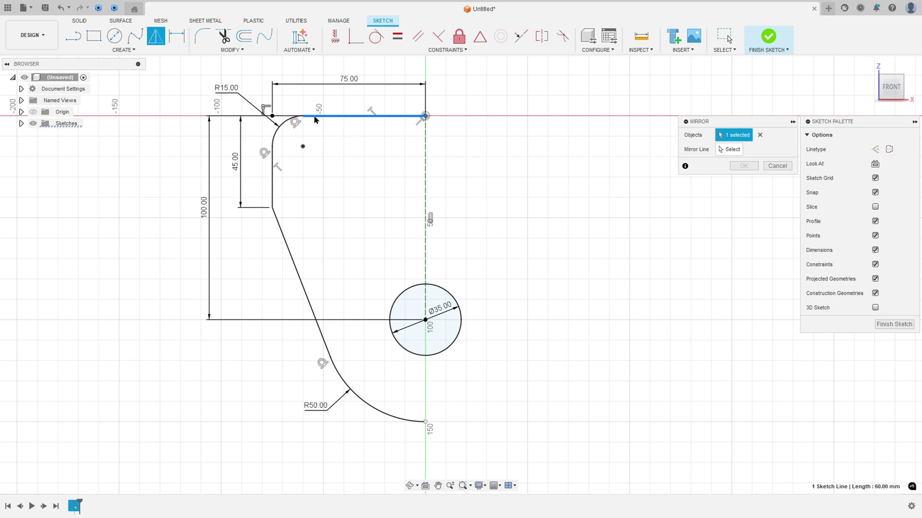
pyautogui.click(290, 121)
pyautogui.click(272, 172)
pyautogui.click(280, 227)
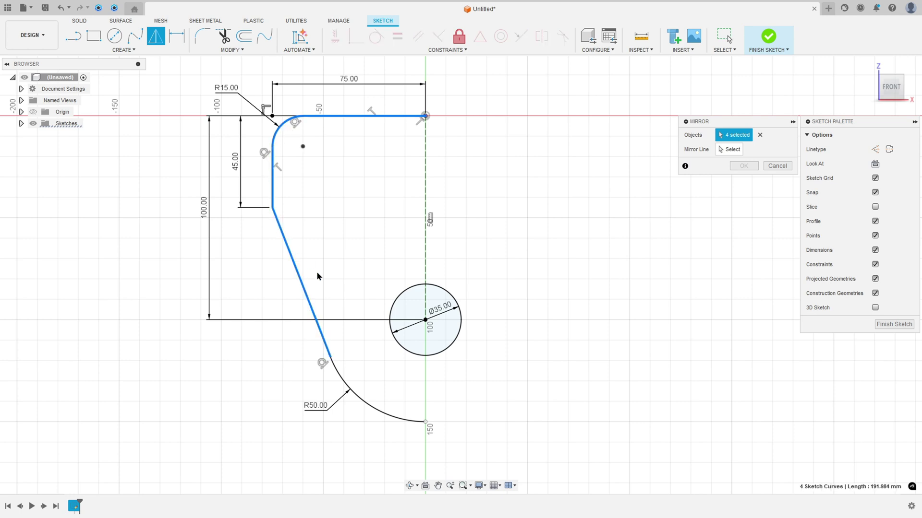
pyautogui.click(336, 371)
pyautogui.click(337, 375)
pyautogui.click(727, 150)
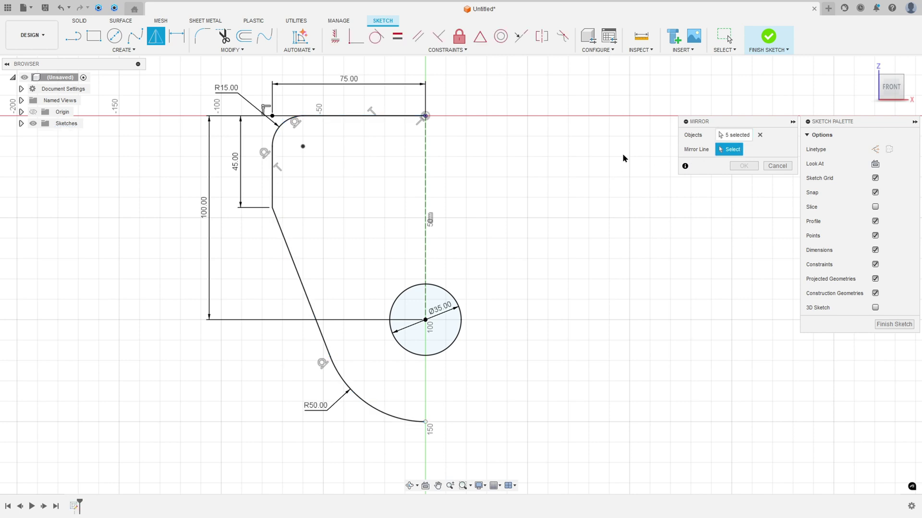
pyautogui.click(426, 158)
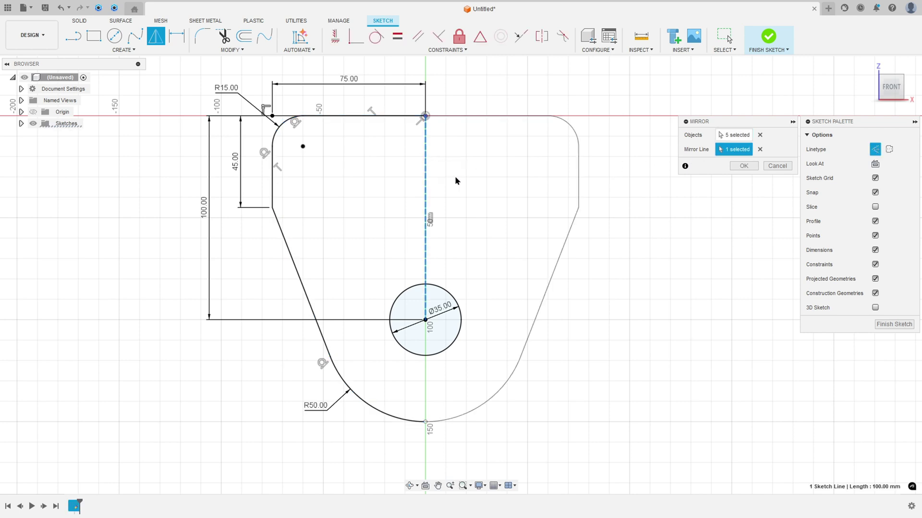
pyautogui.click(744, 167)
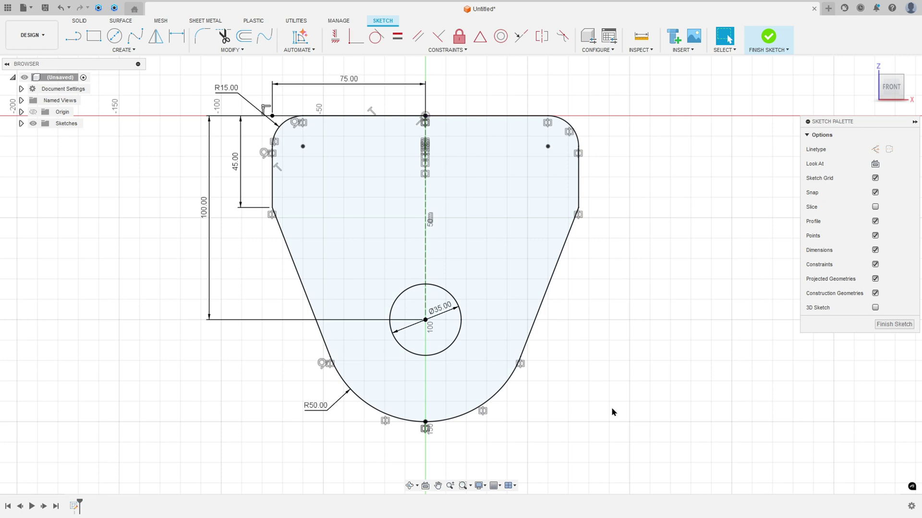
# - Turn off the display of projected geometries and constraints, and finish the profile sketch
pyautogui.moveTo(588, 290); pyautogui.dragTo(627, 300, button='middle')
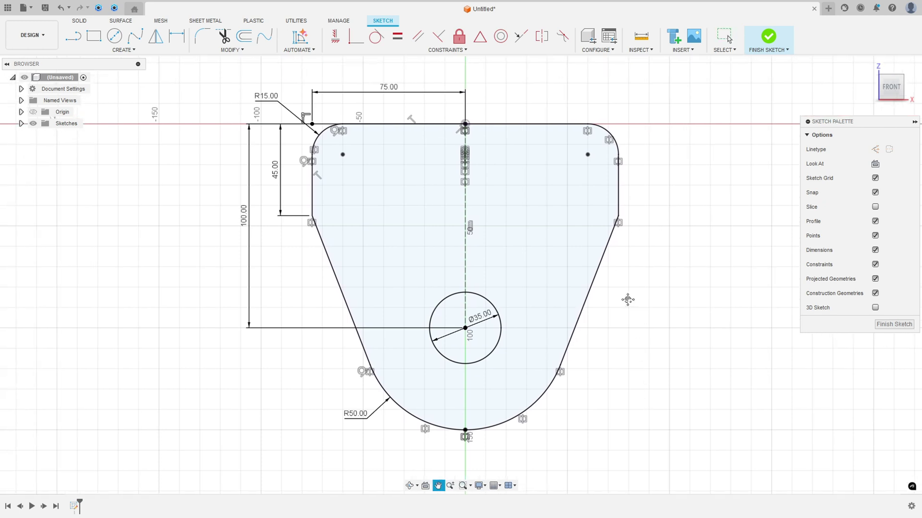
pyautogui.click(875, 279)
pyautogui.click(875, 293)
pyautogui.click(875, 264)
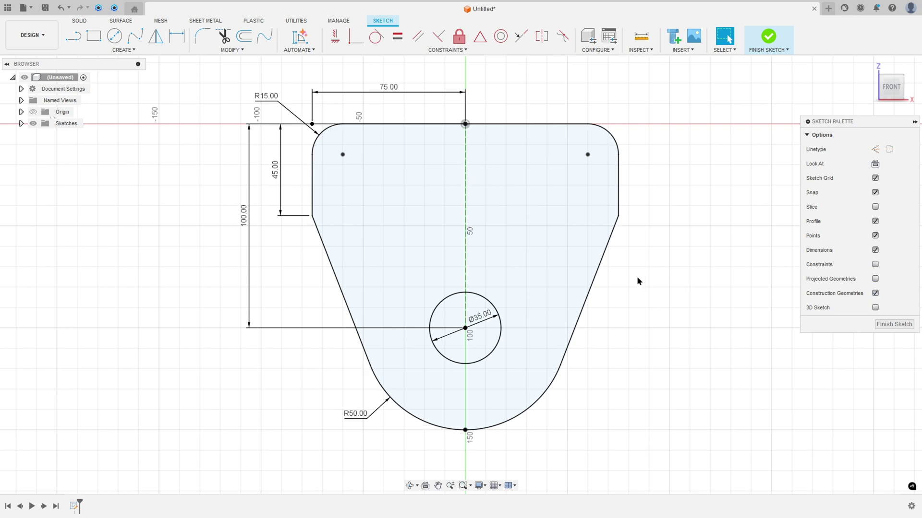
pyautogui.click(768, 37)
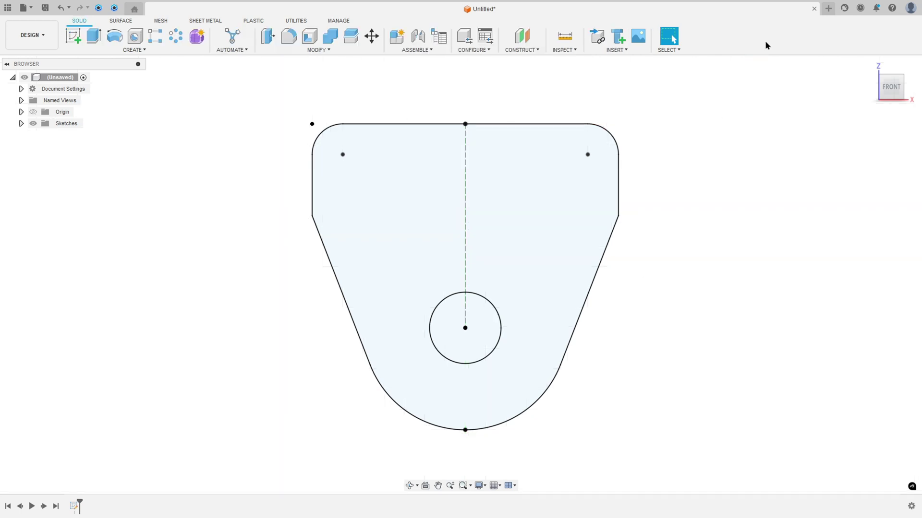
pyautogui.click(869, 66)
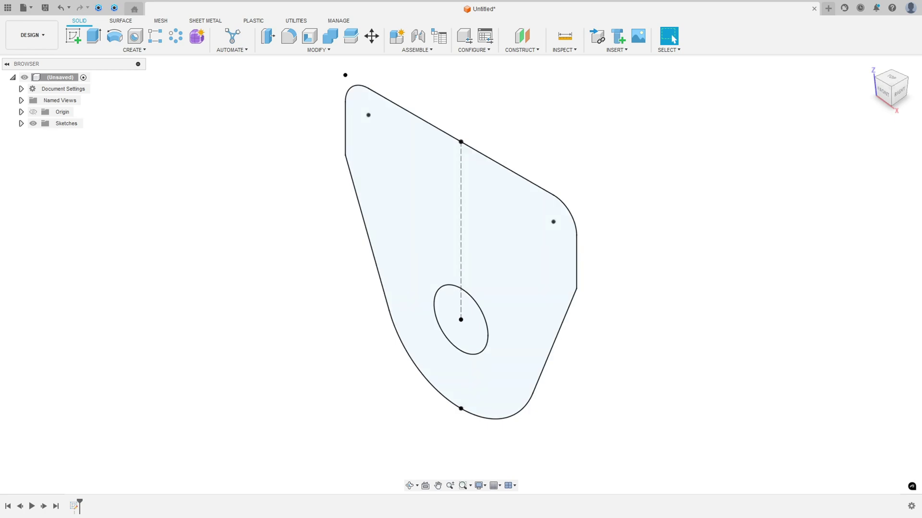
# - Switch to the PDF drawing, mark the 30 mm thickness dimension under Section A-A in red, and return to Fusion
pyautogui.hotkey('alt', 'Tab')
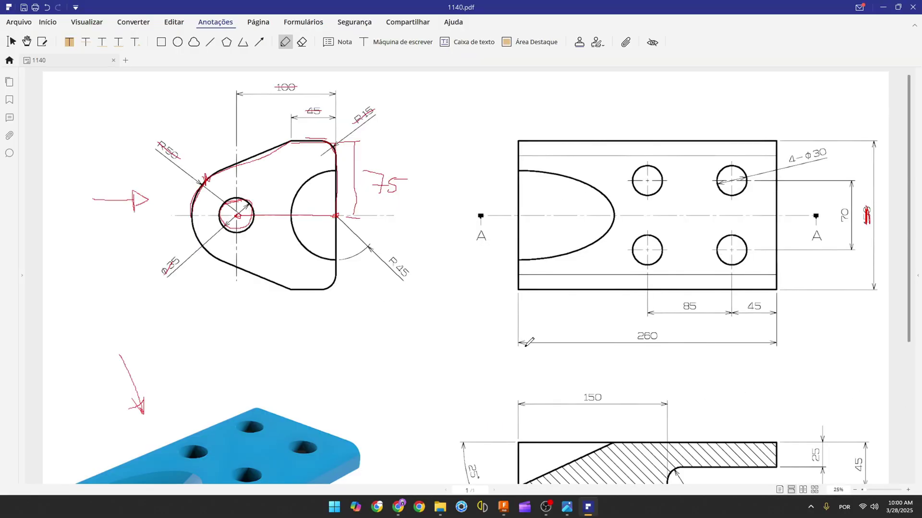
pyautogui.scroll(-4, 529, 342)
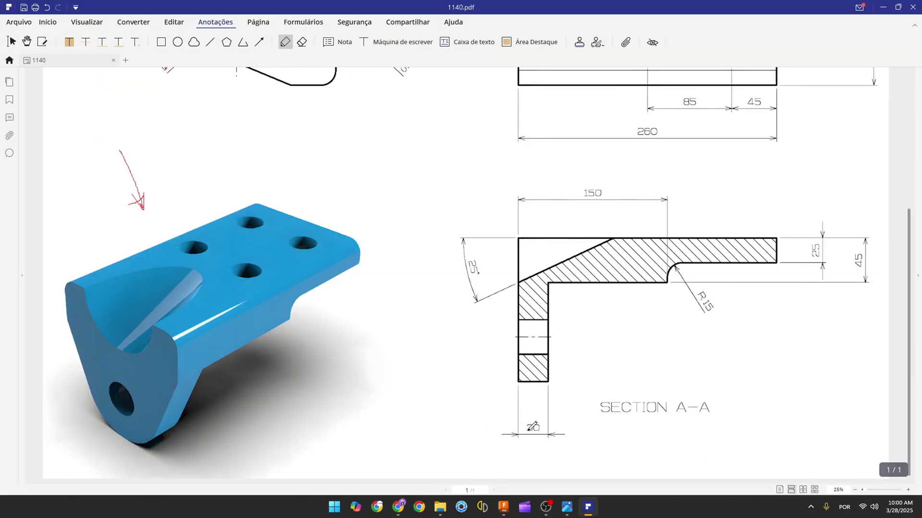
pyautogui.moveTo(527, 430); pyautogui.dragTo(546, 430)
pyautogui.click(511, 510)
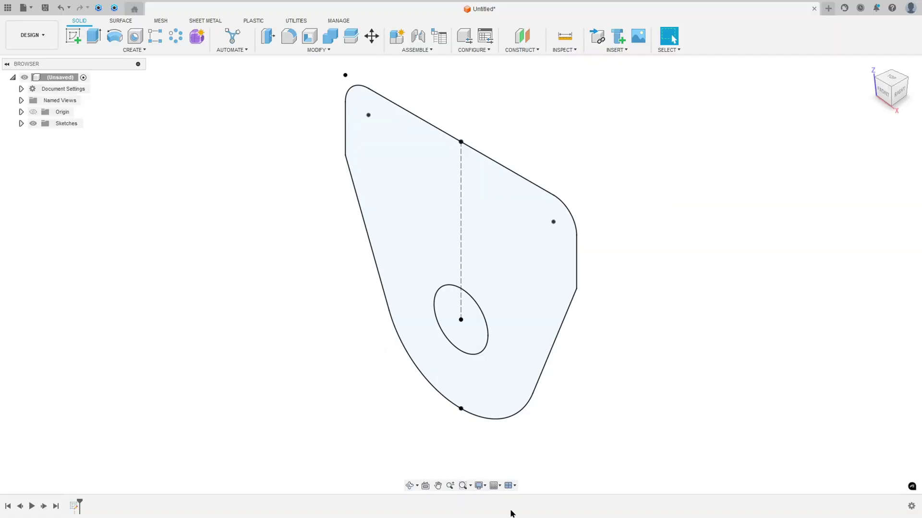
# - Extrude the outer profile, without the circular hole, 30 mm to one side as a new body
pyautogui.click(94, 35)
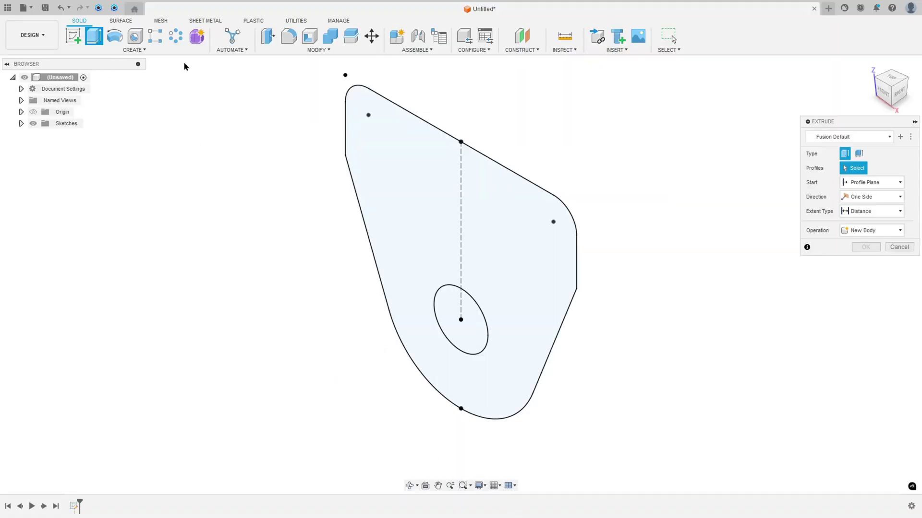
pyautogui.click(411, 196)
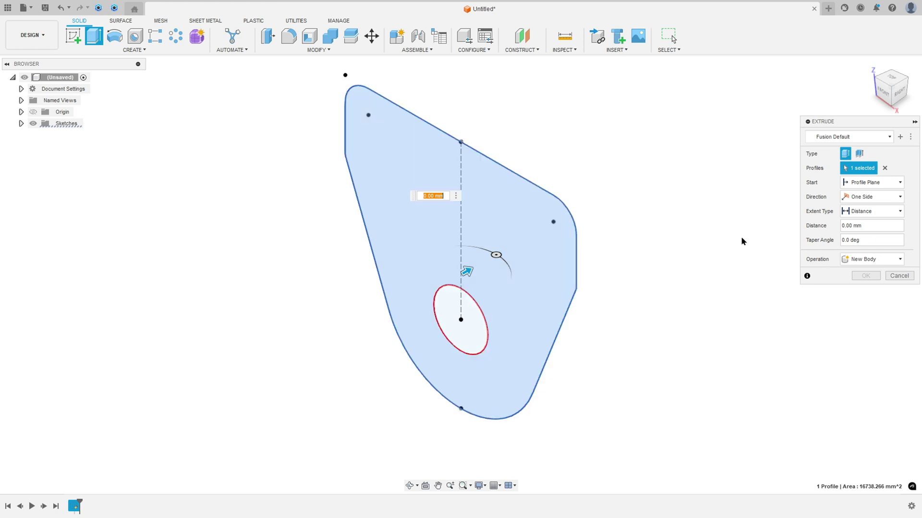
pyautogui.write('30')
pyautogui.doubleClick(849, 229)
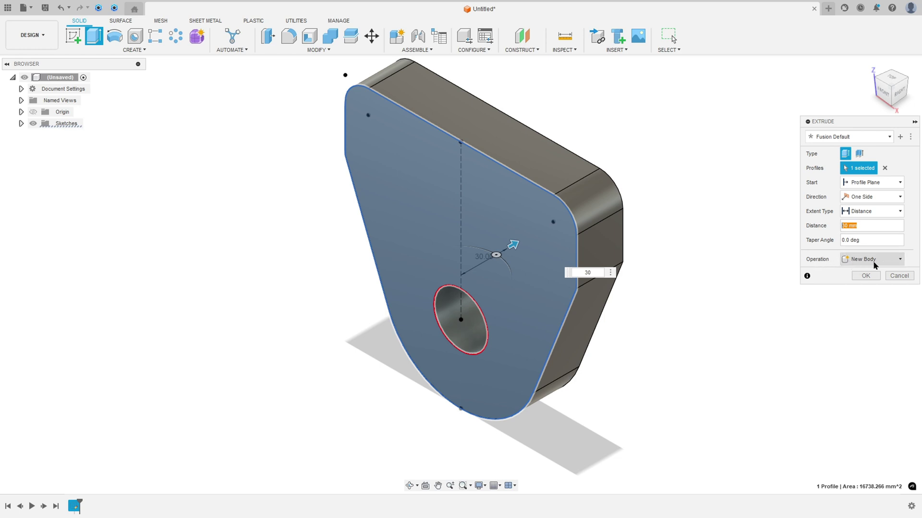
pyautogui.click(865, 276)
pyautogui.moveTo(687, 189); pyautogui.dragTo(661, 202, button='middle')
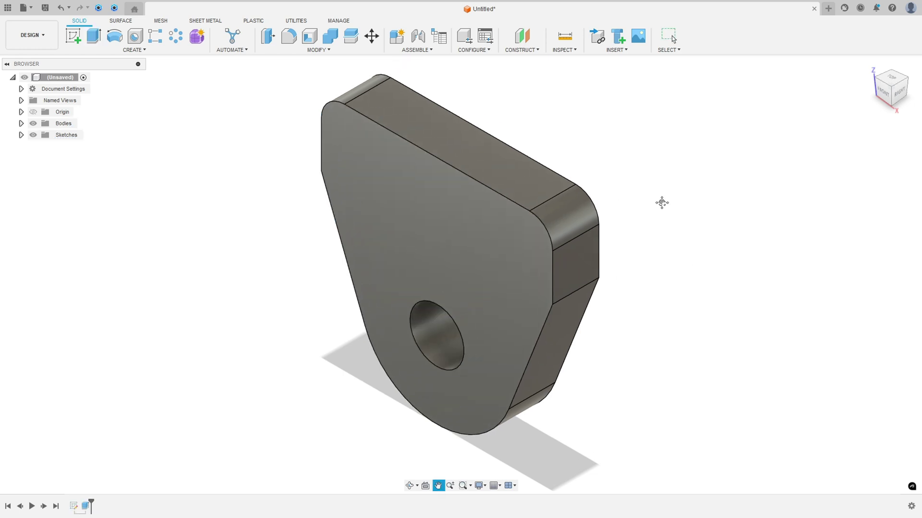
# - On the PDF drawing, scribble over the vertical plate in Section A-A, outline the remaining horizontal part in red, and return to Fusion
pyautogui.press('Escape')
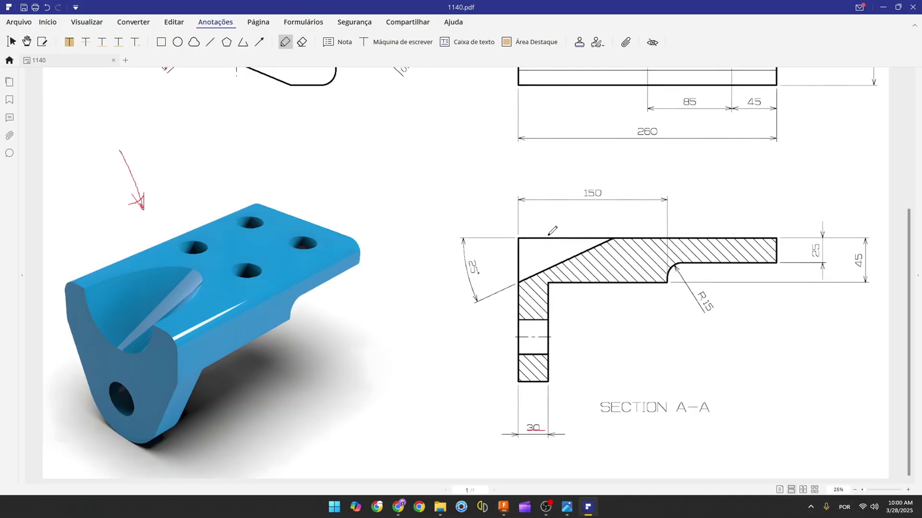
pyautogui.moveTo(548, 235)
pyautogui.mouseDown()
pyautogui.moveTo(549, 278)
pyautogui.moveTo(657, 291)
pyautogui.moveTo(783, 291)
pyautogui.moveTo(790, 245)
pyautogui.moveTo(717, 234)
pyautogui.moveTo(536, 240)
pyautogui.moveTo(516, 264)
pyautogui.moveTo(533, 281)
pyautogui.moveTo(537, 360)
pyautogui.mouseUp()
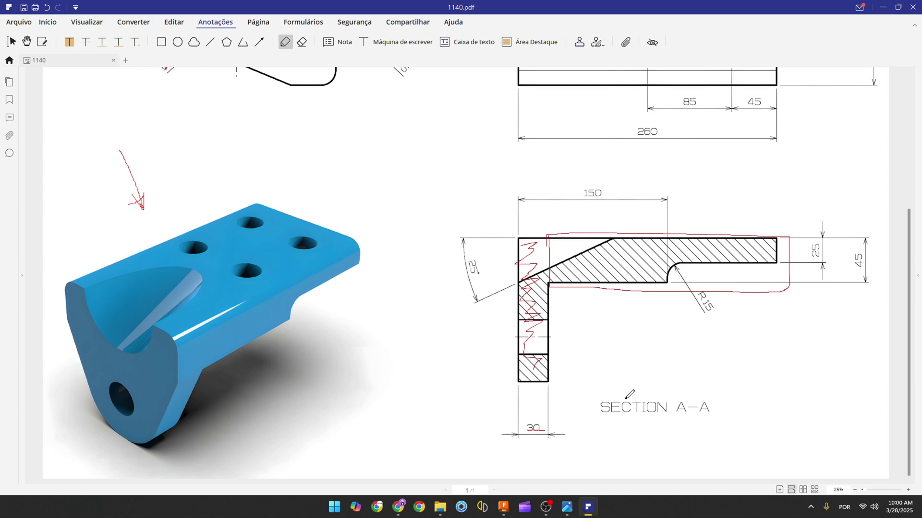
pyautogui.click(503, 507)
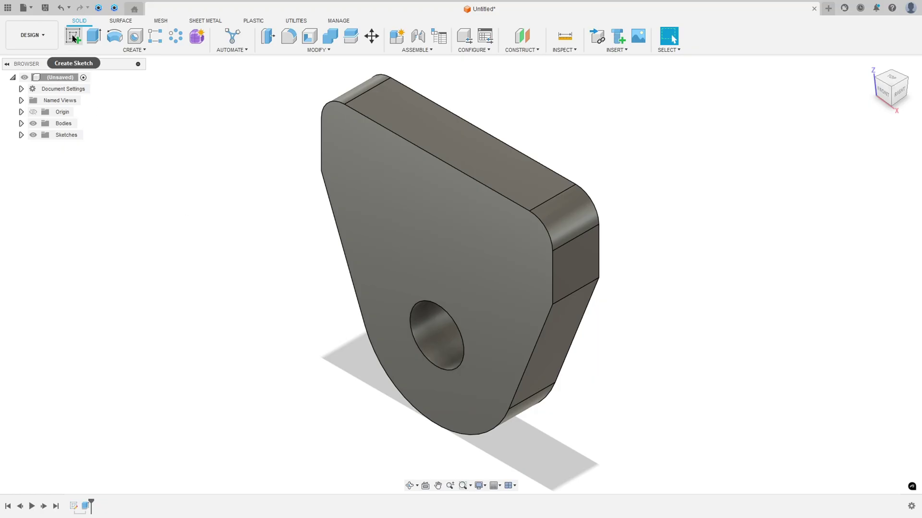
# - Create a sketch on the vertical YZ plane and project the whole plate body into it with the Bodies selection filter
pyautogui.click(74, 37)
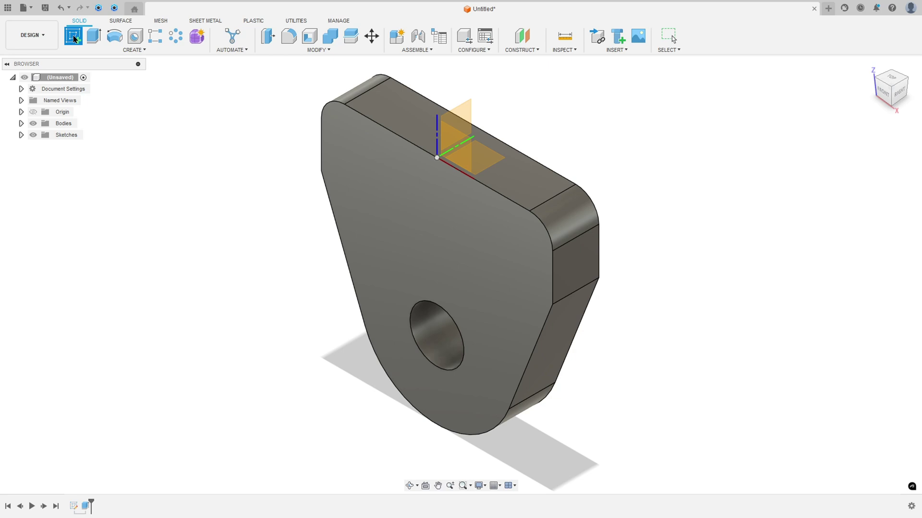
pyautogui.click(465, 115)
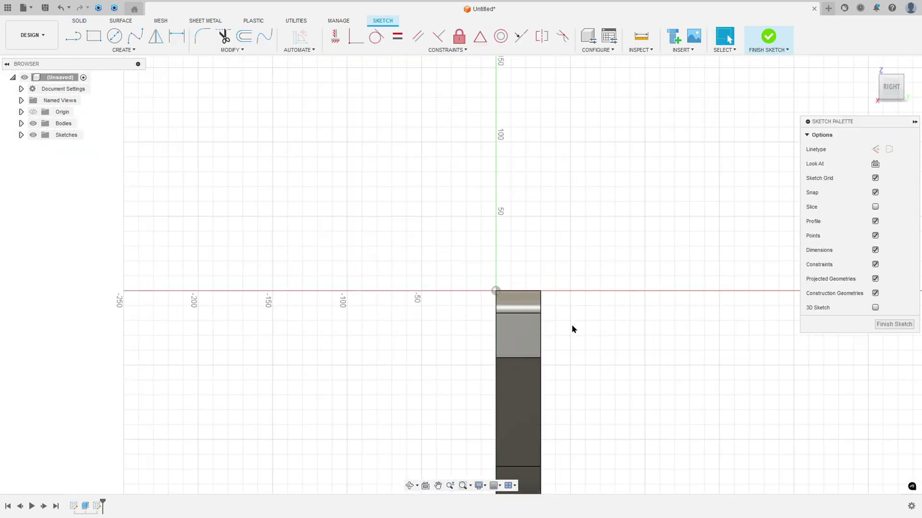
pyautogui.click(123, 50)
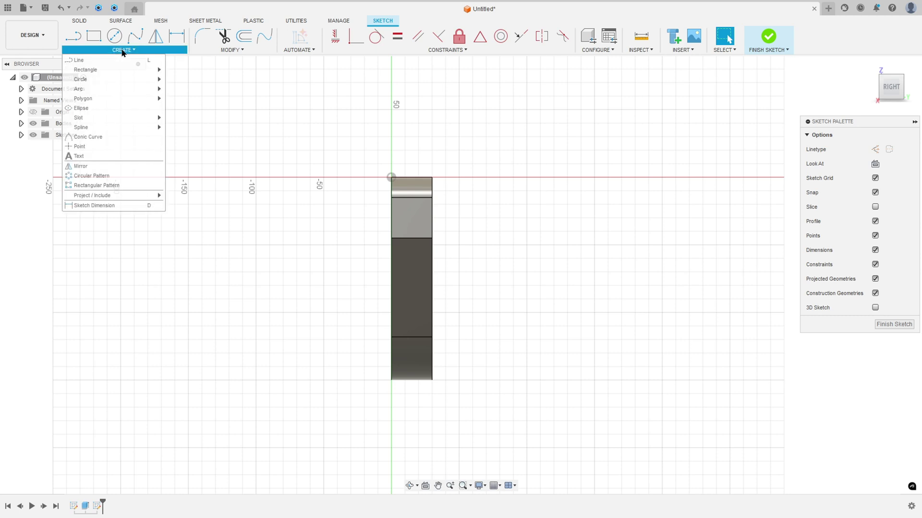
pyautogui.moveTo(103, 198)
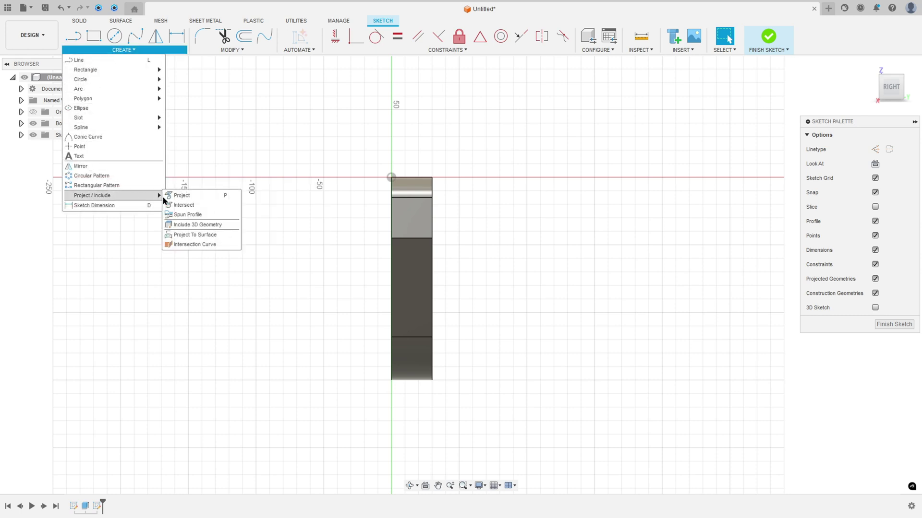
pyautogui.click(179, 196)
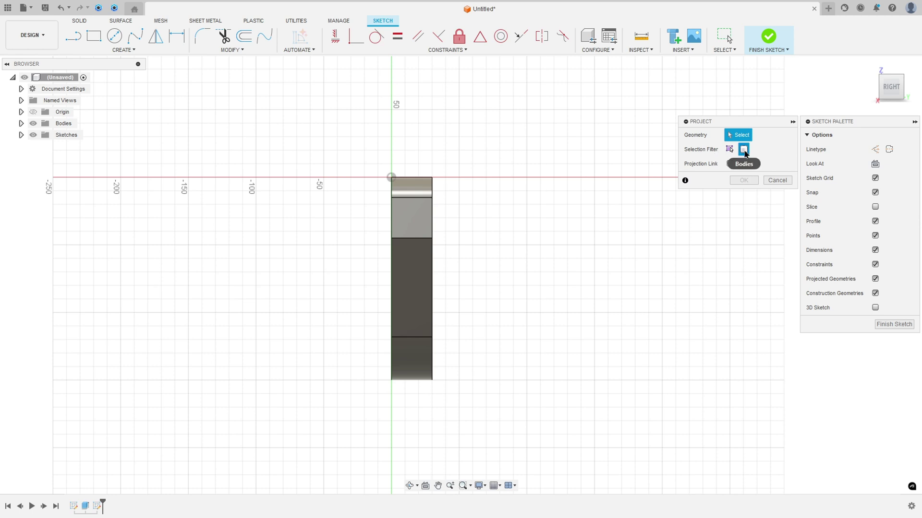
pyautogui.click(419, 206)
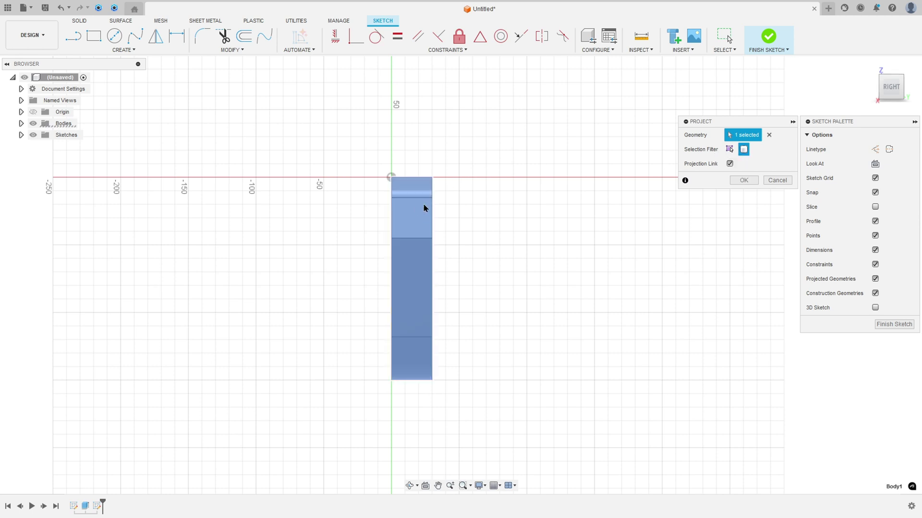
pyautogui.click(743, 181)
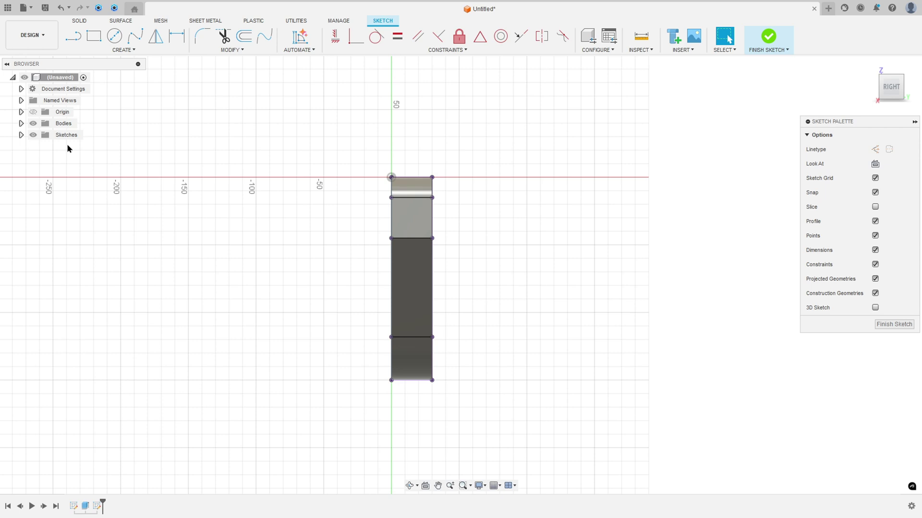
# - Hide the plate body so that only its projected outline is shown in the sketch
pyautogui.click(21, 124)
pyautogui.click(42, 135)
pyautogui.moveTo(539, 169); pyautogui.dragTo(479, 156, button='middle')
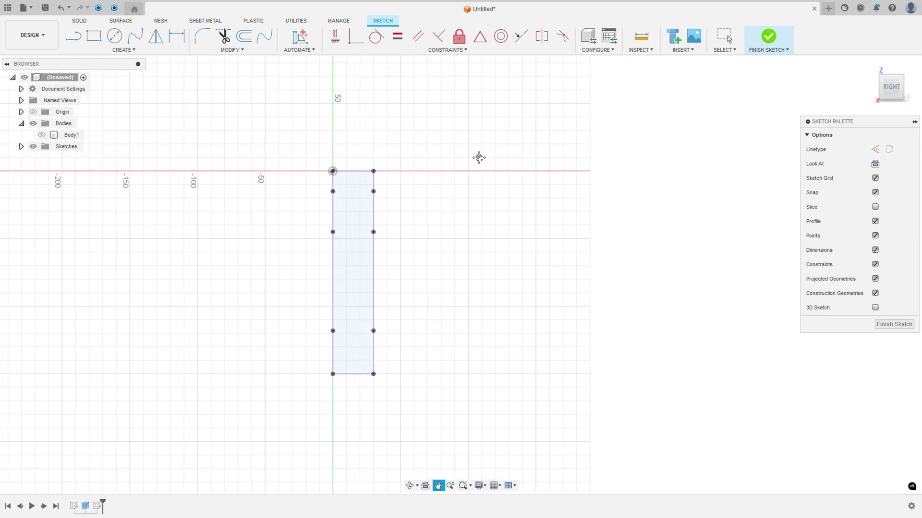
# - On the PDF drawing, trace the top edge and right end edge of Section A-A in red, and return to Fusion
pyautogui.scroll(1, 603, 192)
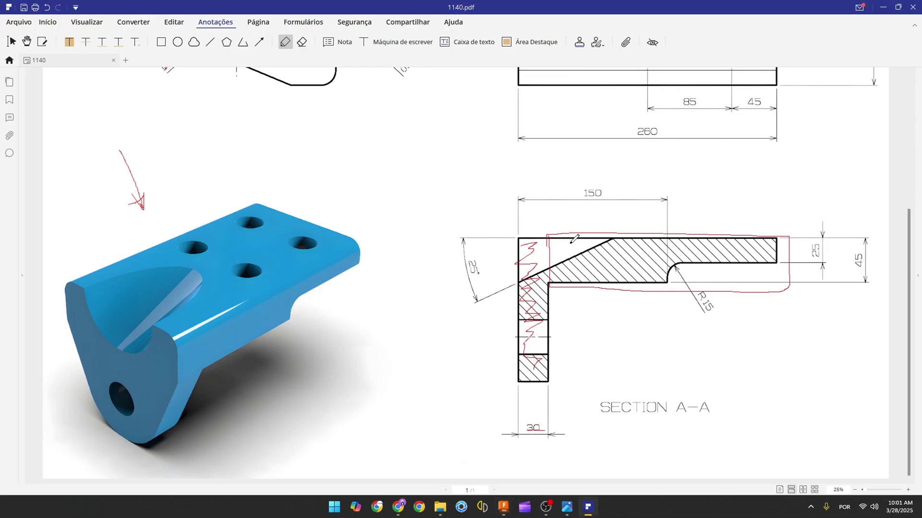
pyautogui.moveTo(550, 239); pyautogui.dragTo(776, 239)
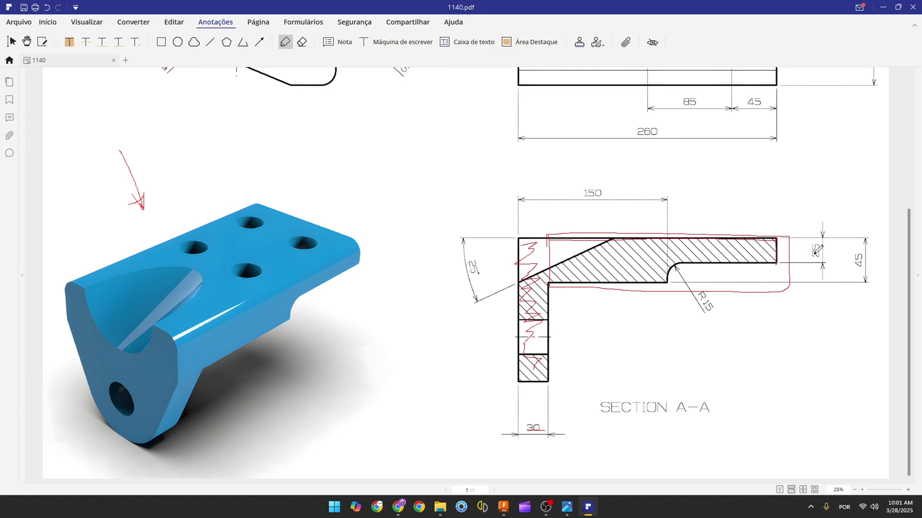
pyautogui.click(503, 507)
# - Draw a horizontal line about 160 mm long from the projected plate's upper right corner, followed by a 25 mm vertical line downward
pyautogui.click(73, 36)
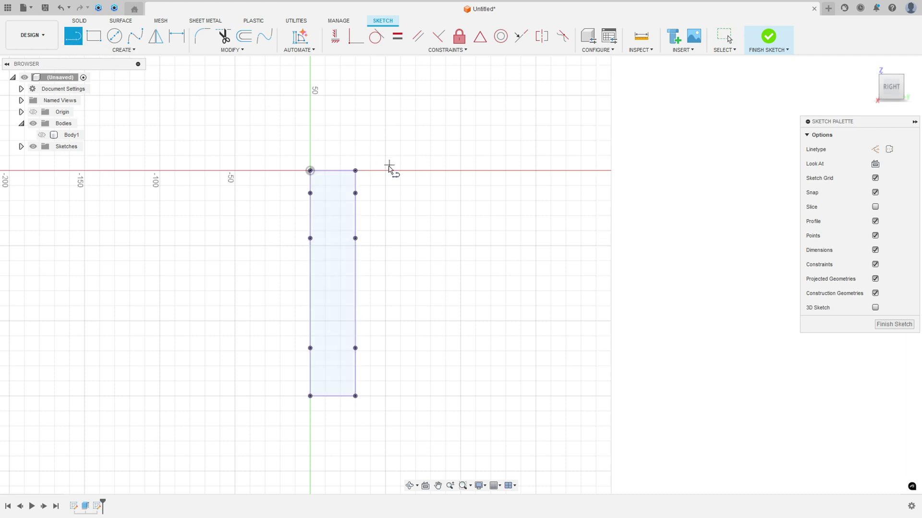
pyautogui.click(355, 170)
pyautogui.click(596, 170)
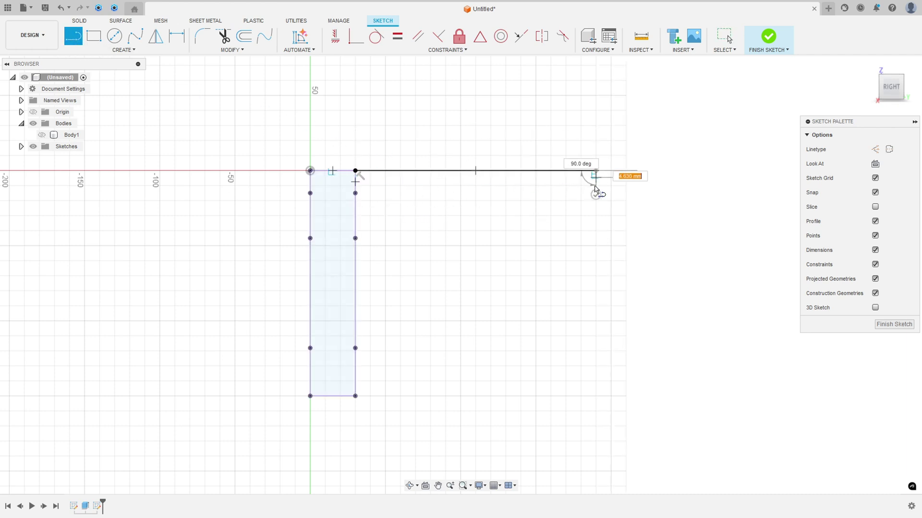
pyautogui.write('25')
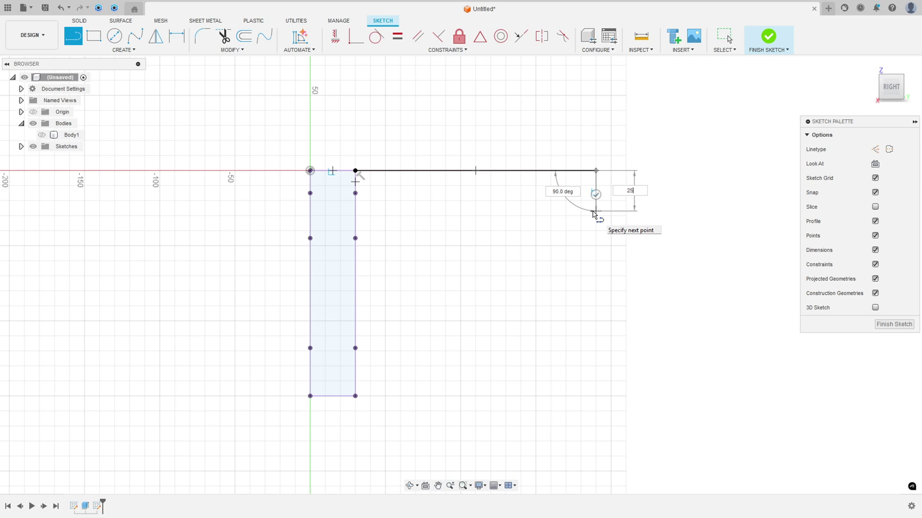
pyautogui.press('Return')
pyautogui.press('Escape')
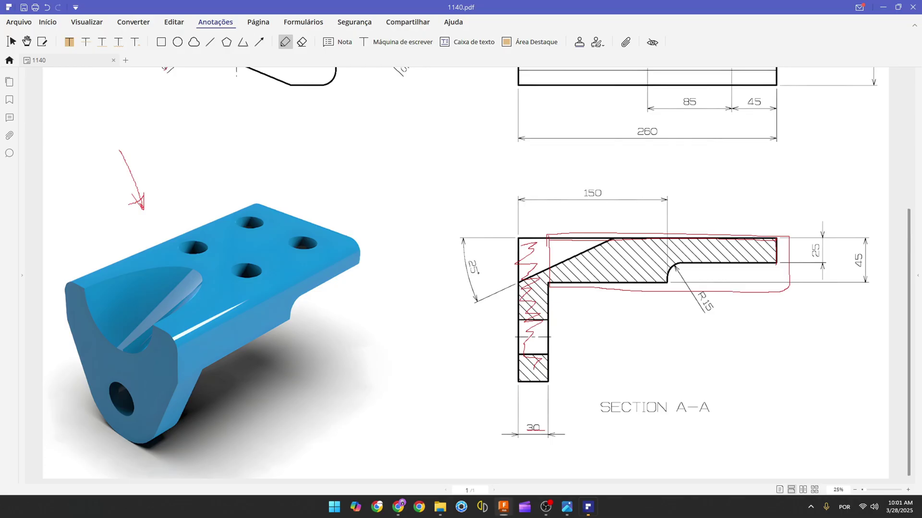
# - On the PDF drawing, strike out the 260 mm overall length dimension in red, and return to Fusion
pyautogui.keyDown('ctrl'); pyautogui.scroll(5, 725, 318); pyautogui.keyUp('ctrl')
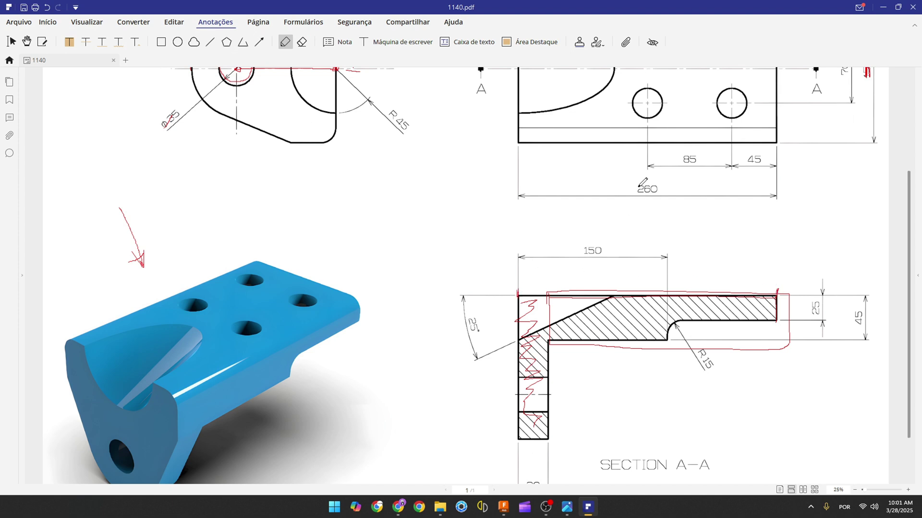
pyautogui.moveTo(633, 190); pyautogui.dragTo(656, 188)
pyautogui.click(504, 507)
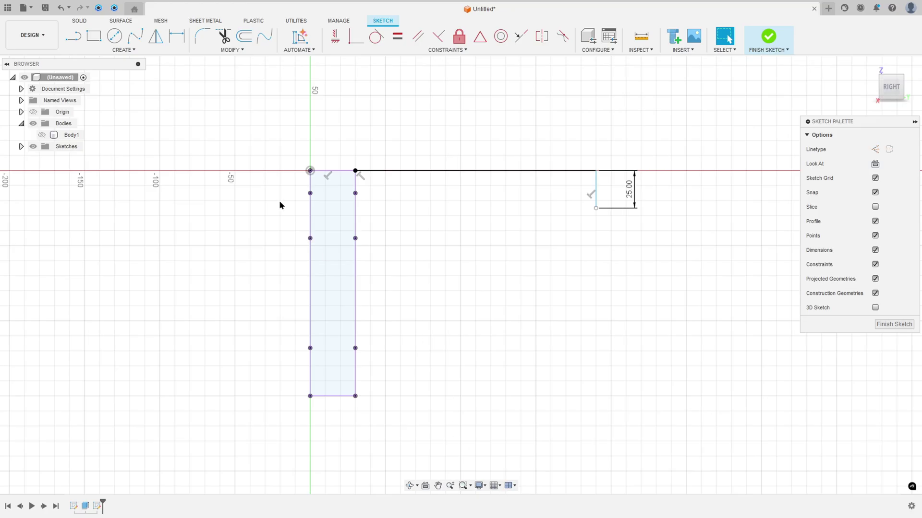
# - Dimension the horizontal distance from the origin to the far end of the top line as 260 mm
pyautogui.click(176, 36)
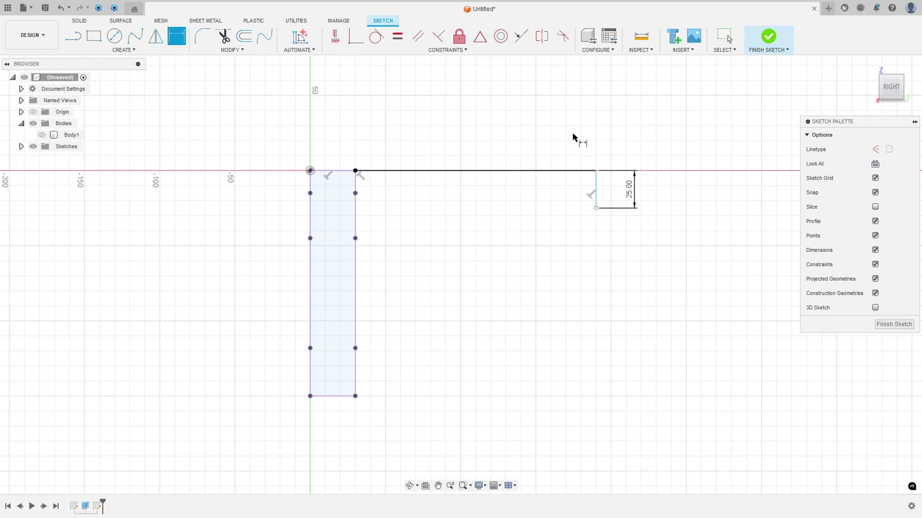
pyautogui.click(596, 170)
pyautogui.click(310, 171)
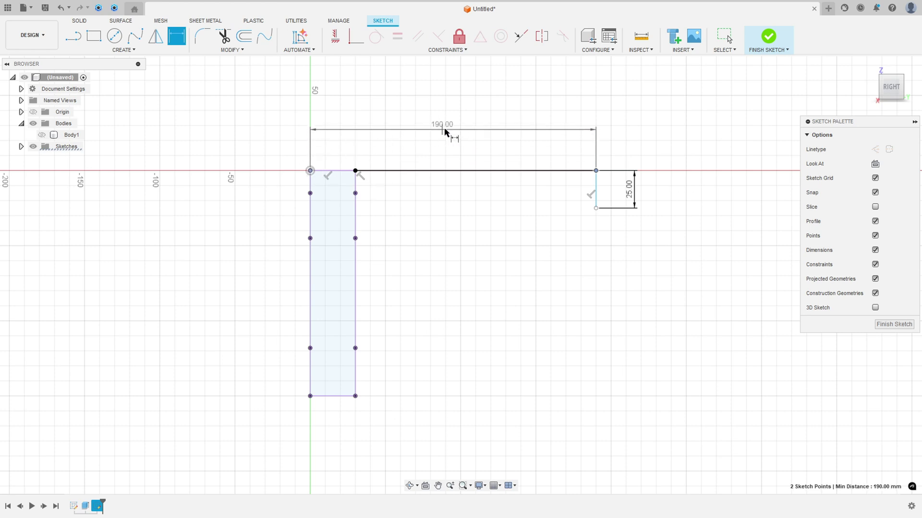
pyautogui.click(453, 113)
pyautogui.write('260')
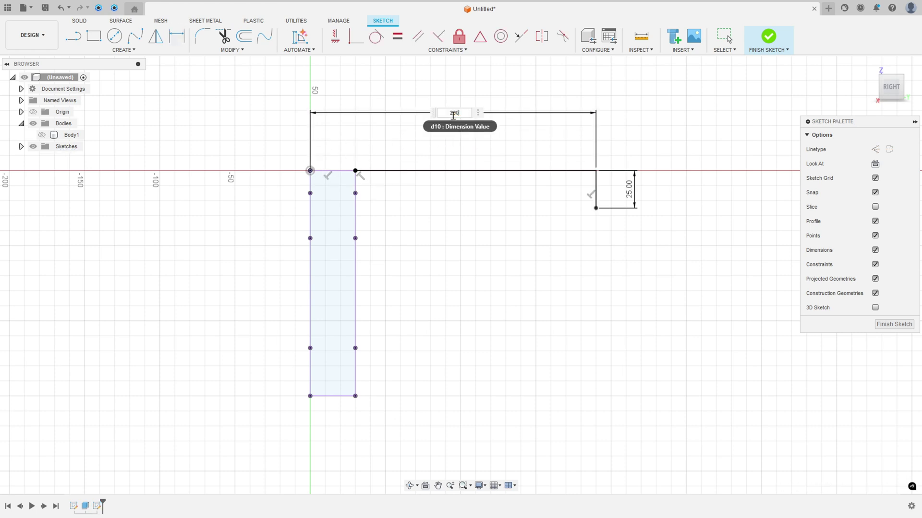
pyautogui.press('Return')
# - On the PDF drawing, trace the underside of the 25 mm thick portion in Section A-A in red, and return to Fusion
pyautogui.scroll(-1, 488, 211)
pyautogui.moveTo(528, 222); pyautogui.dragTo(451, 206, button='middle')
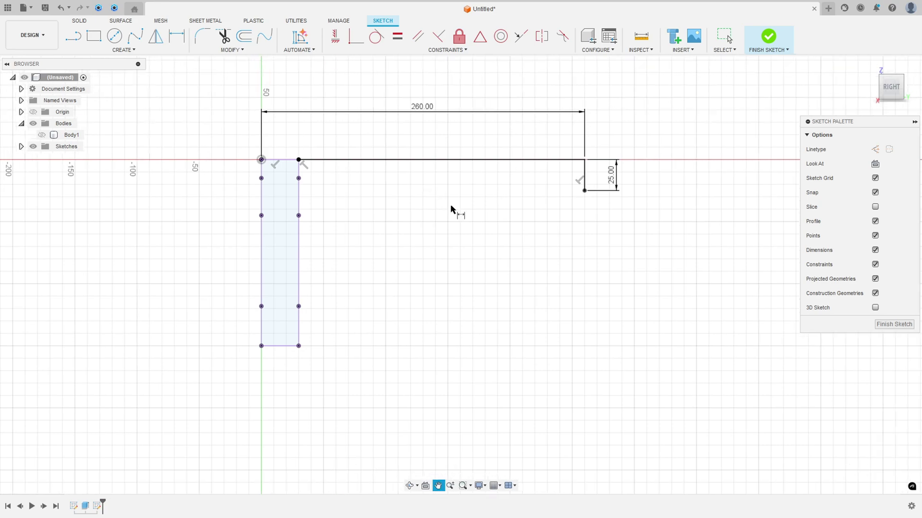
pyautogui.hotkey('alt', 'Tab')
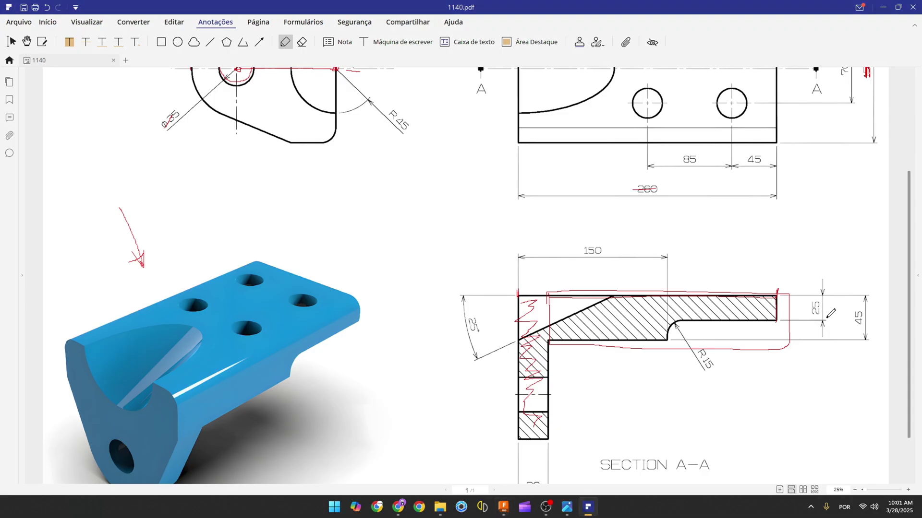
pyautogui.moveTo(778, 321); pyautogui.dragTo(670, 320)
pyautogui.click(503, 507)
# - Close the profile with a lower horizontal line, a tangent arc, a short vertical line and a bottom line back to the plate
pyautogui.press('l')
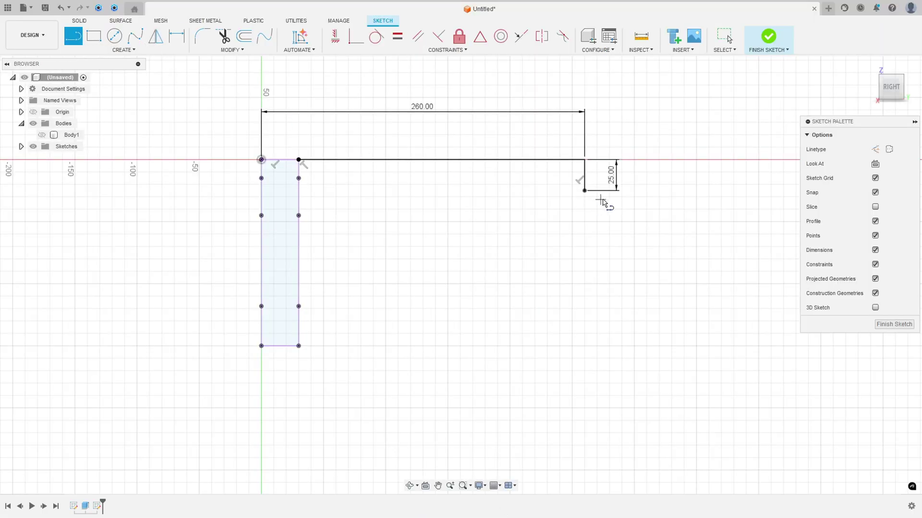
pyautogui.moveTo(584, 191); pyautogui.dragTo(431, 234)
pyautogui.click(455, 191)
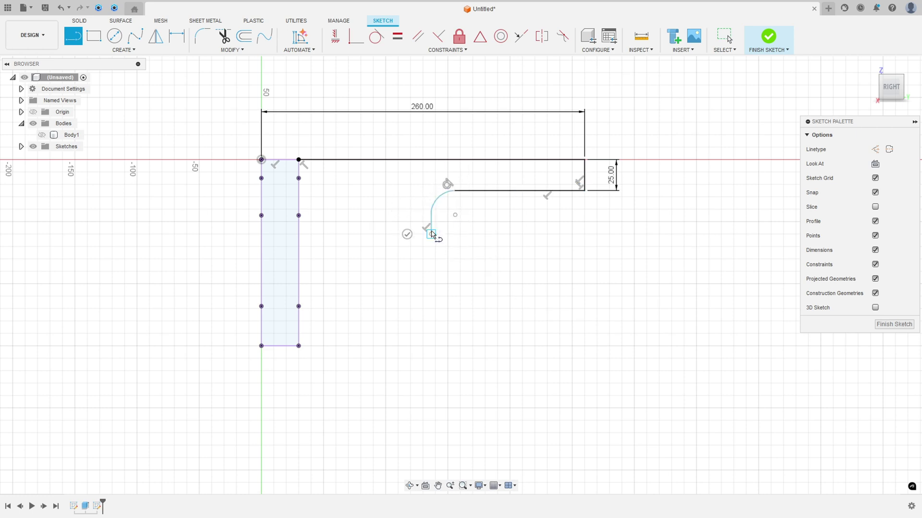
pyautogui.click(299, 234)
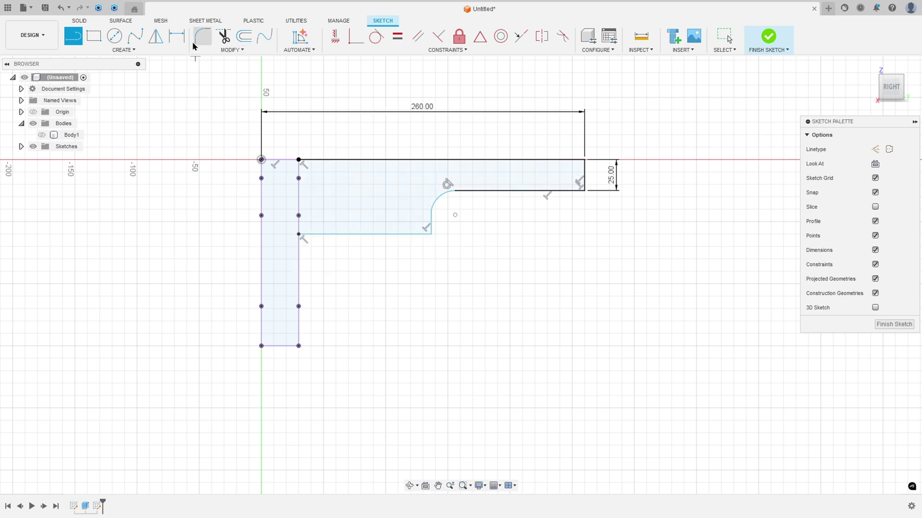
# - On the PDF drawing, strike out the R15 and 45 mm dimensions of Section A-A in red, and return to Fusion
pyautogui.click(176, 36)
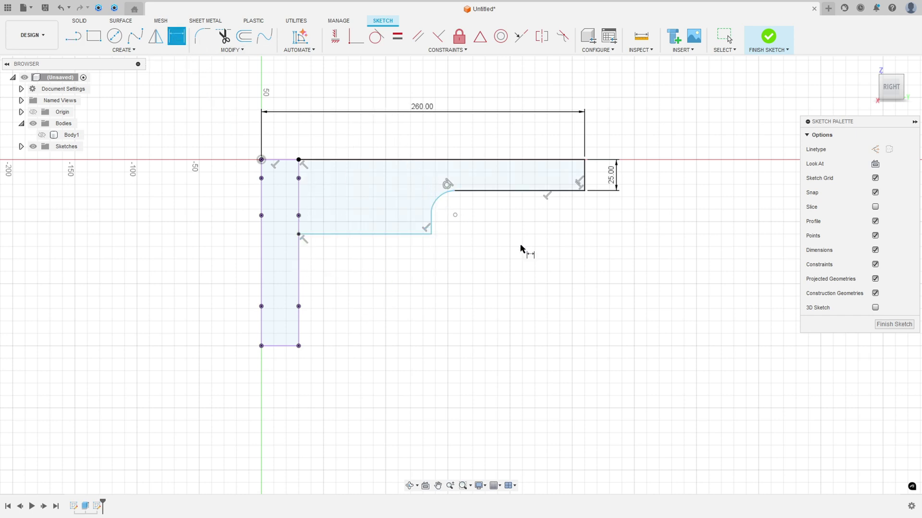
pyautogui.hotkey('alt', 'Tab')
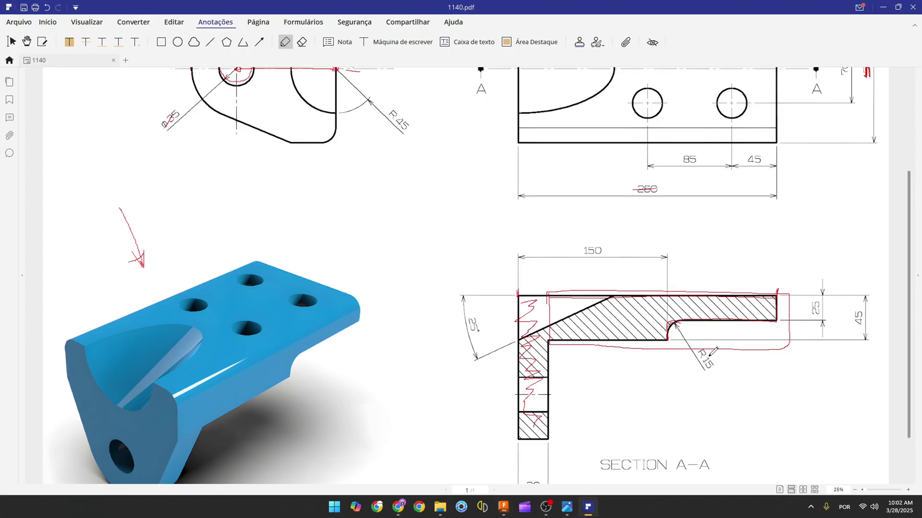
pyautogui.moveTo(700, 352); pyautogui.dragTo(715, 366)
pyautogui.click(504, 507)
# - Dimension the tangent arc with a radius of 15 mm
pyautogui.click(445, 198)
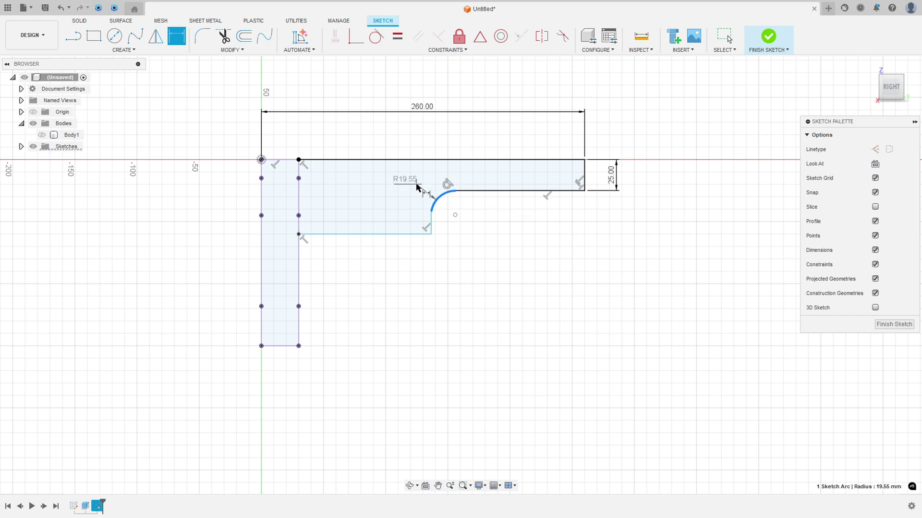
pyautogui.click(418, 186)
pyautogui.write('15')
pyautogui.press('Return')
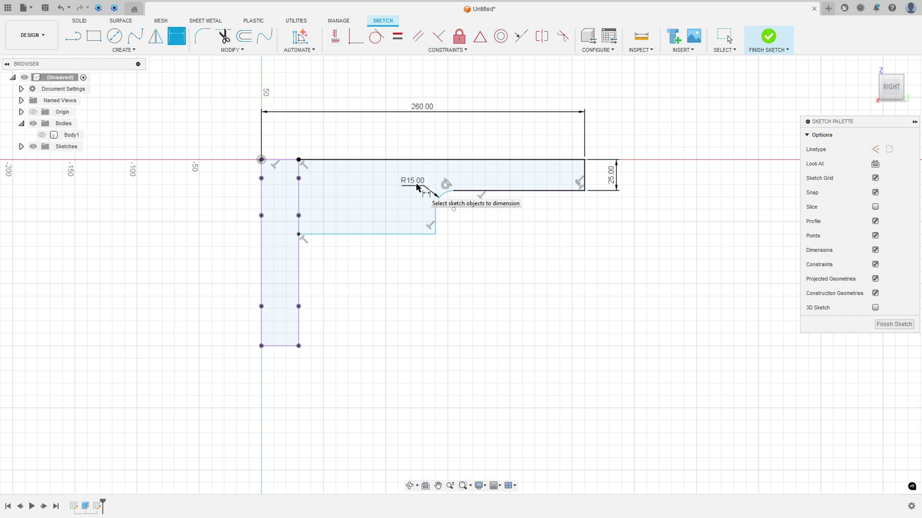
# - Dimension the distance between the profile's top line and bottom line as 45 mm
pyautogui.click(401, 235)
pyautogui.click(404, 161)
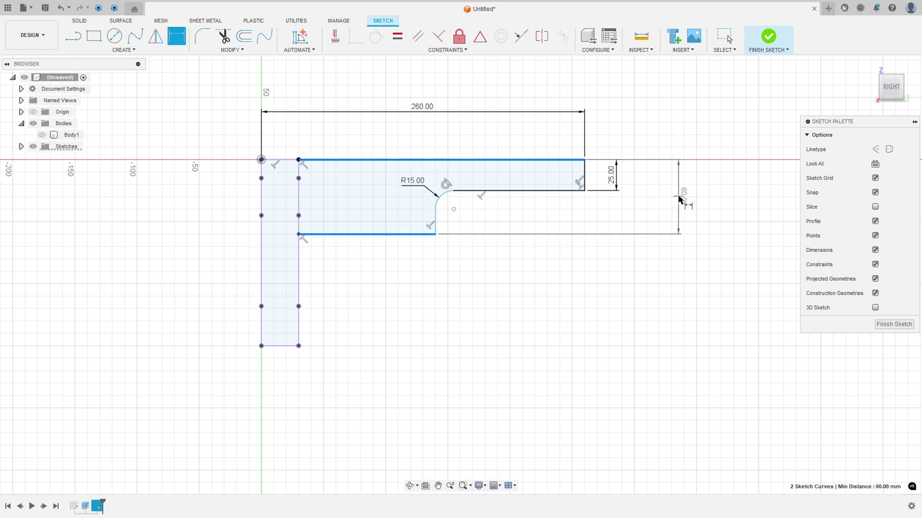
pyautogui.click(663, 198)
pyautogui.write('45')
pyautogui.press('Return')
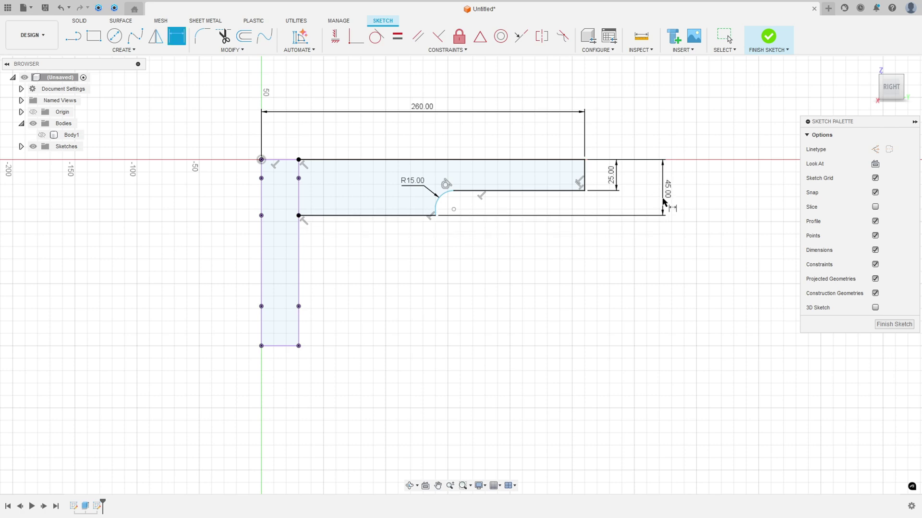
# - On the PDF drawing, mark the step corner and strike out the 150 mm dimension in red, and return to Fusion
pyautogui.hotkey('alt', 'Tab')
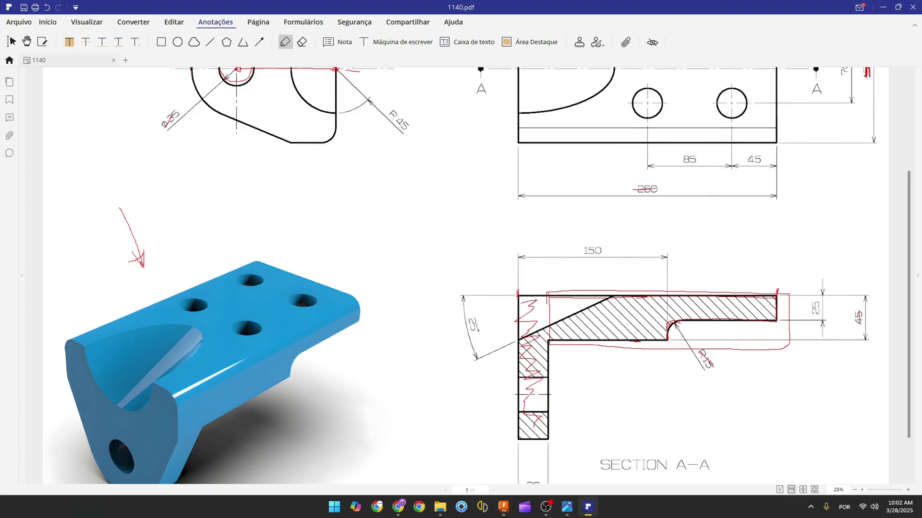
pyautogui.moveTo(669, 338); pyautogui.dragTo(667, 342)
pyautogui.moveTo(580, 251); pyautogui.dragTo(602, 250)
pyautogui.click(504, 507)
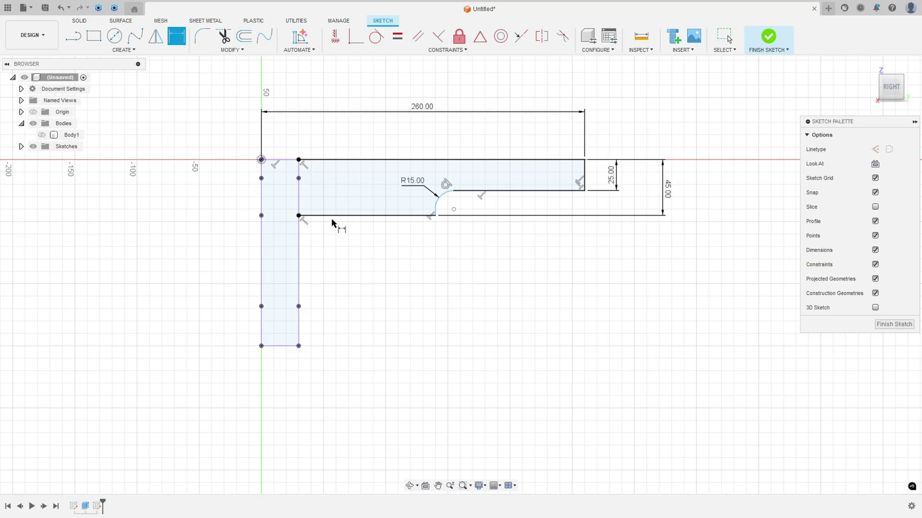
# - Dimension the horizontal distance from the origin to the bottom line's right end as 150 mm
pyautogui.click(434, 215)
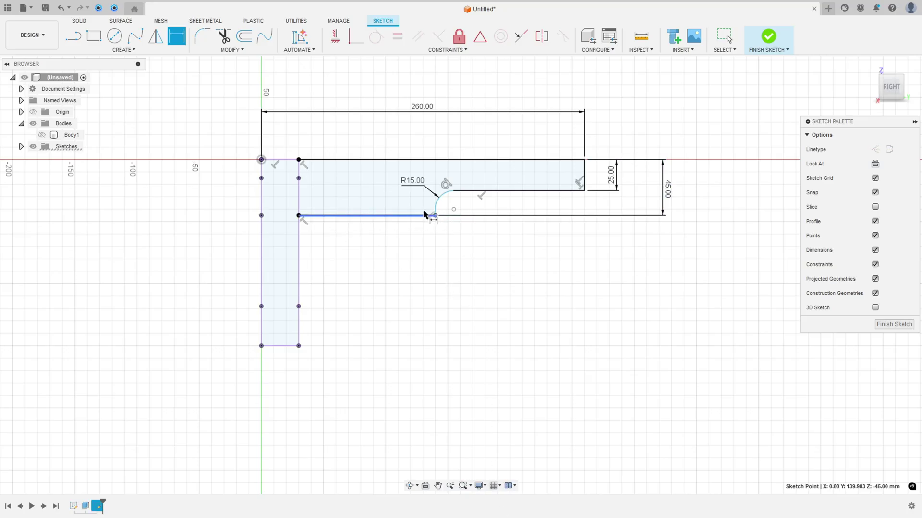
pyautogui.click(262, 159)
pyautogui.click(330, 135)
pyautogui.write('15')
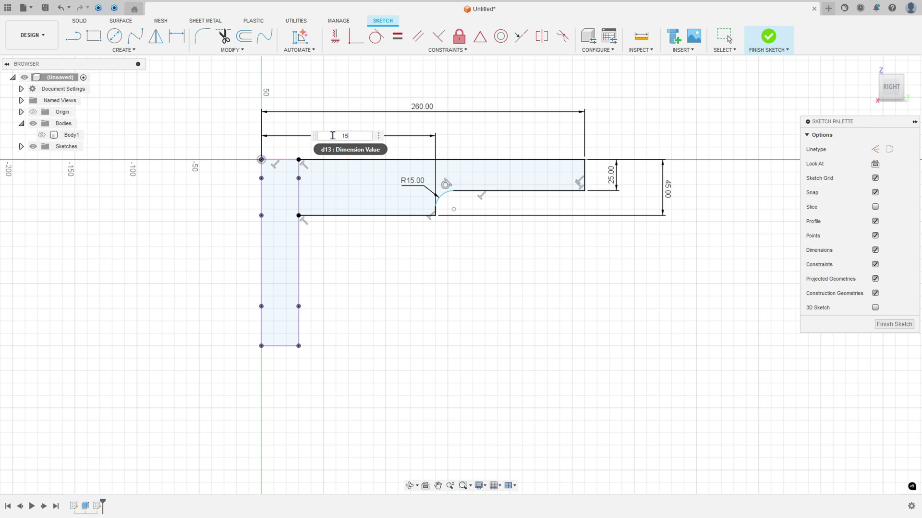
pyautogui.write('0')
pyautogui.press('Return')
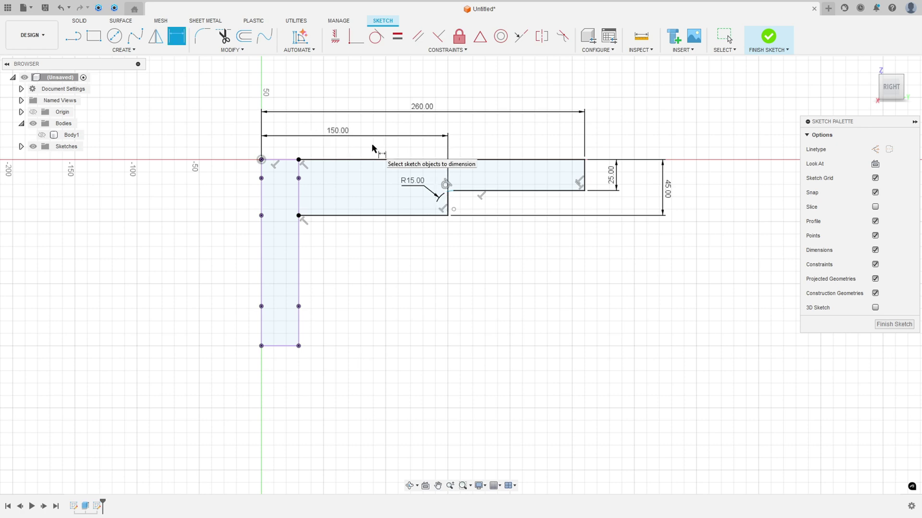
# - Enlarge the R15 arc at the step corner and constrain it tangent to the step's short vertical line
pyautogui.press('Escape')
pyautogui.scroll(3, 432, 192)
pyautogui.scroll(3, 454, 211)
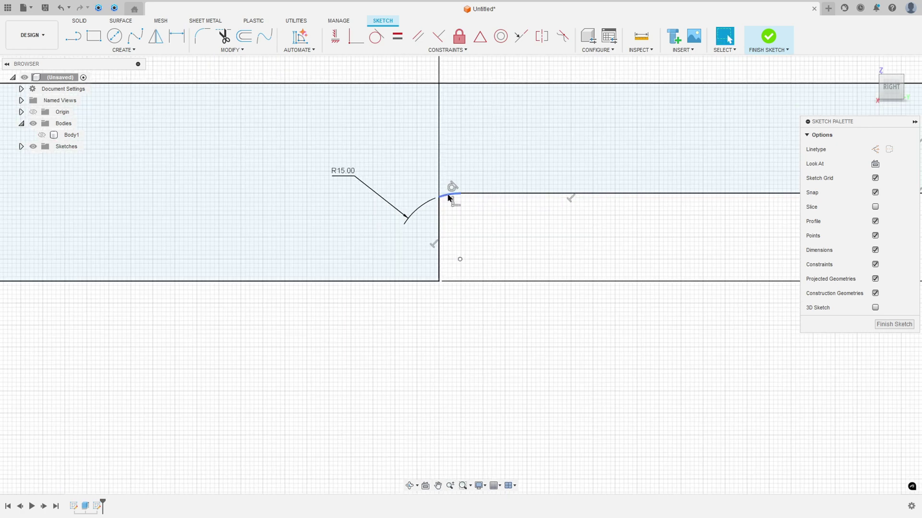
pyautogui.click(438, 211)
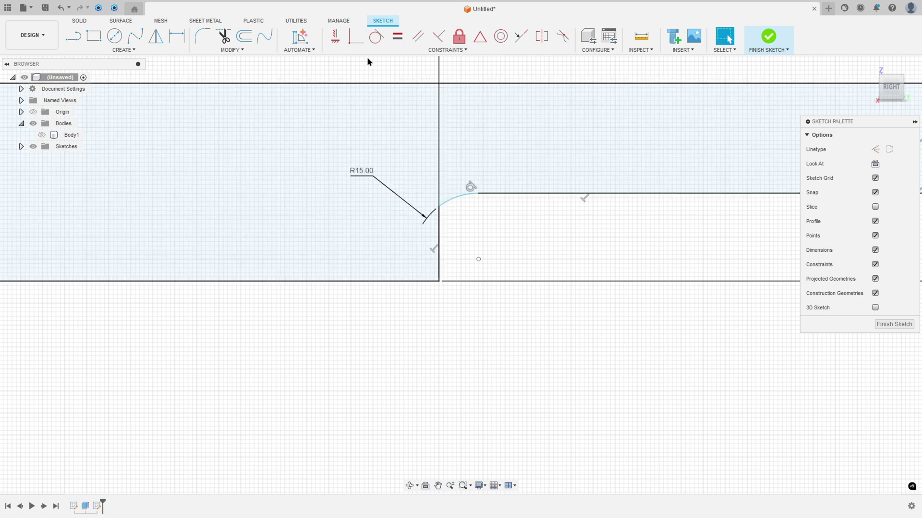
pyautogui.click(377, 36)
pyautogui.click(448, 205)
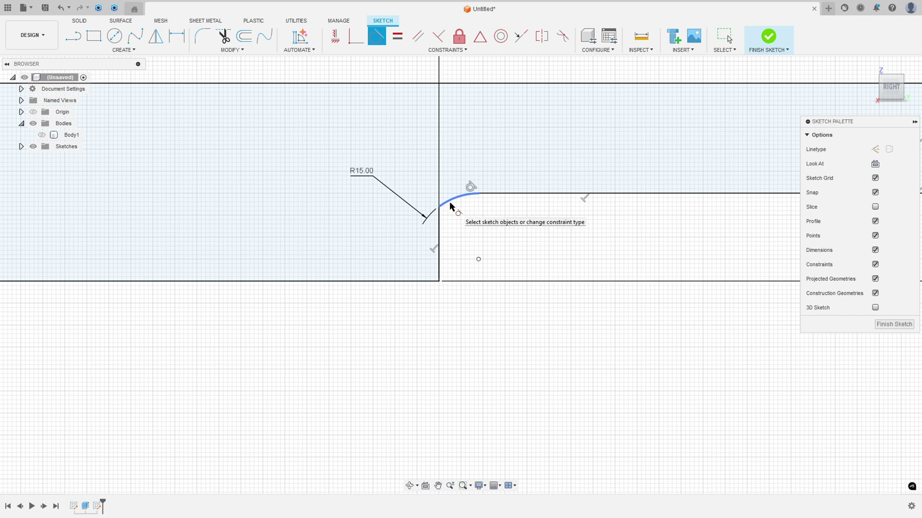
pyautogui.click(438, 238)
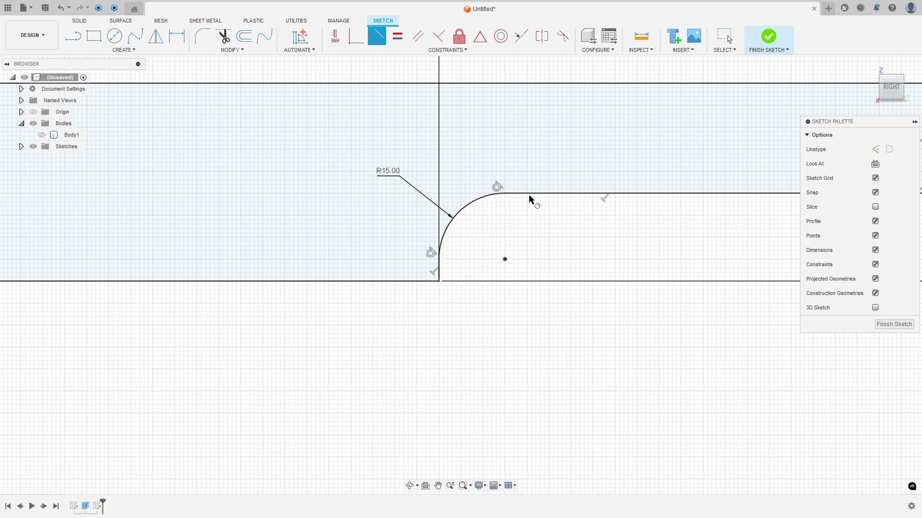
pyautogui.scroll(-2, 461, 245)
pyautogui.scroll(-3, 449, 259)
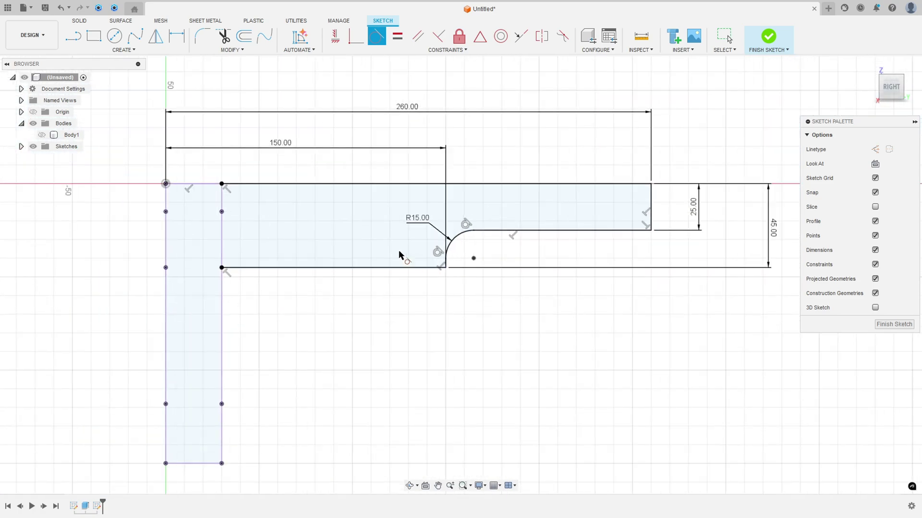
pyautogui.press('Escape')
# - Finish the section sketch and make the hidden Body1 visible
pyautogui.scroll(-2, 374, 260)
pyautogui.moveTo(374, 259); pyautogui.dragTo(456, 287, button='middle')
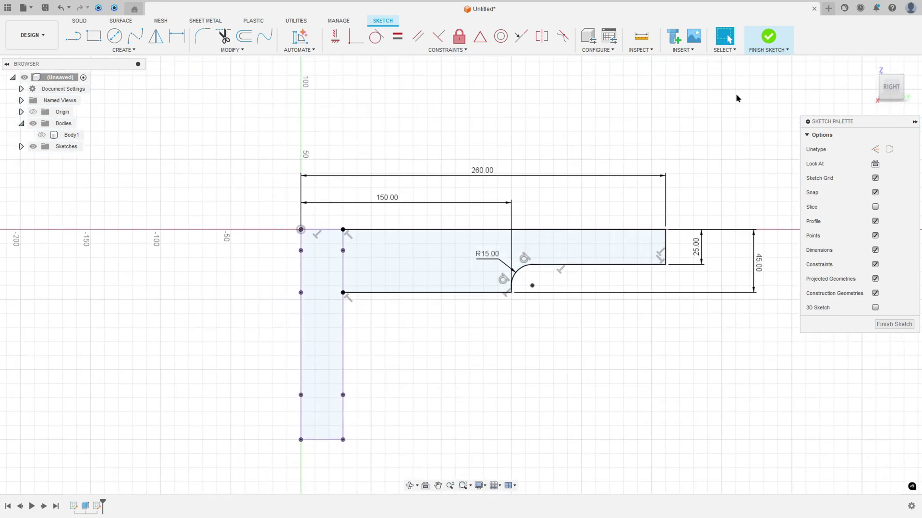
pyautogui.click(767, 38)
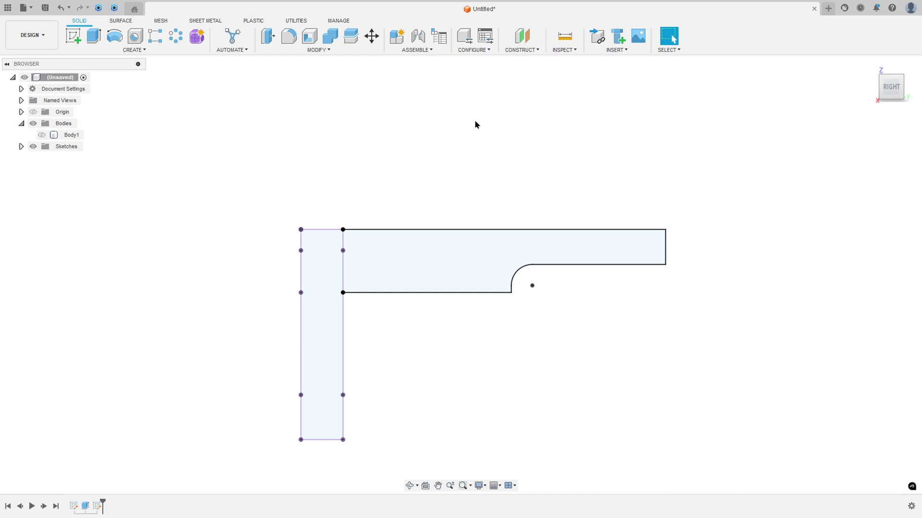
pyautogui.click(867, 67)
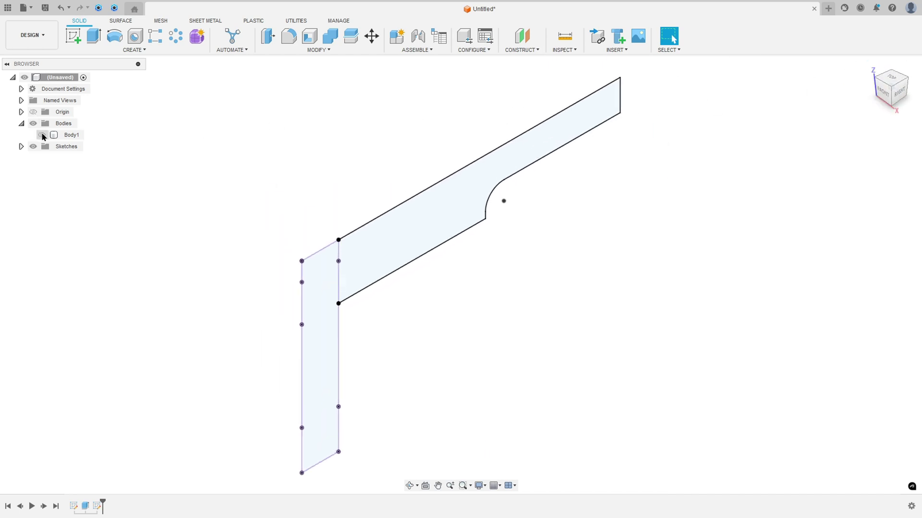
pyautogui.click(41, 135)
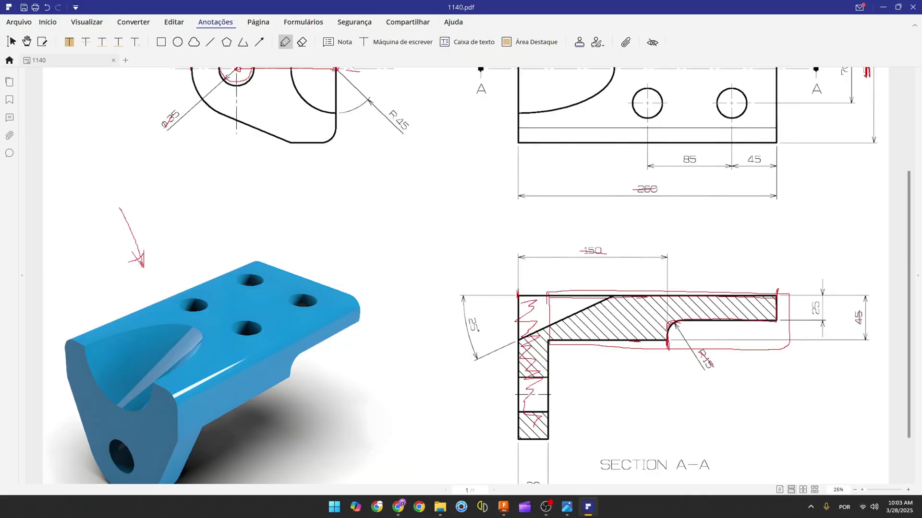
# - Check the plate width in 1140.pdf, and in Fusion extrude the profile symmetrically with a 150 mm whole length, joined to the end plate
pyautogui.keyDown('ctrl'); pyautogui.scroll(-5, 564, 285); pyautogui.keyUp('ctrl')
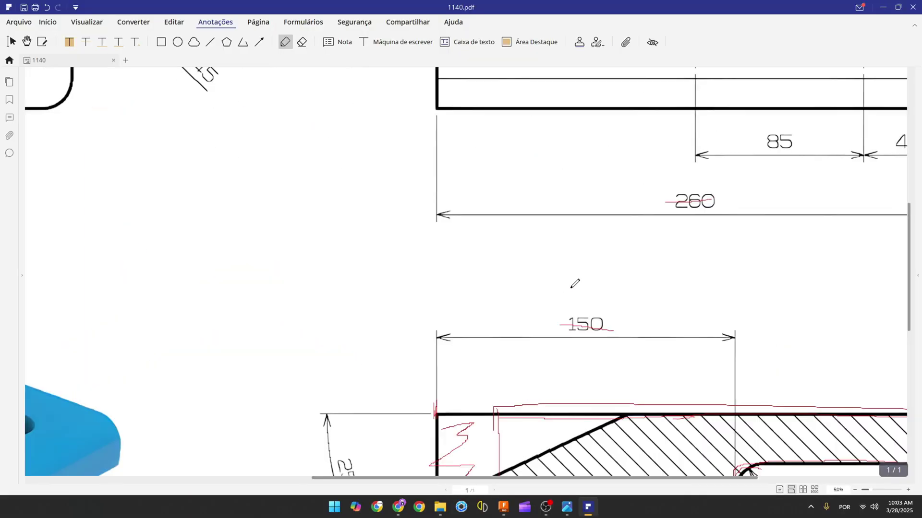
pyautogui.keyDown('ctrl'); pyautogui.scroll(3, 588, 289); pyautogui.keyUp('ctrl')
pyautogui.scroll(3, 620, 284)
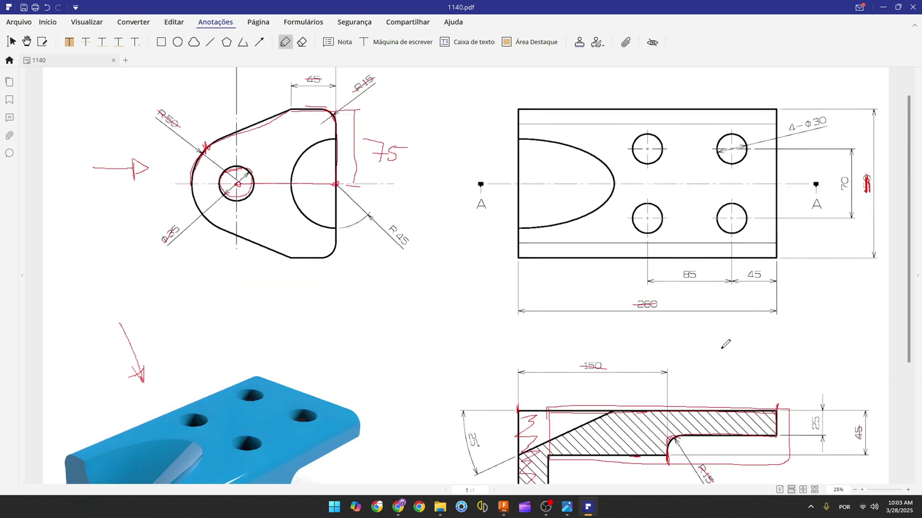
pyautogui.click(503, 508)
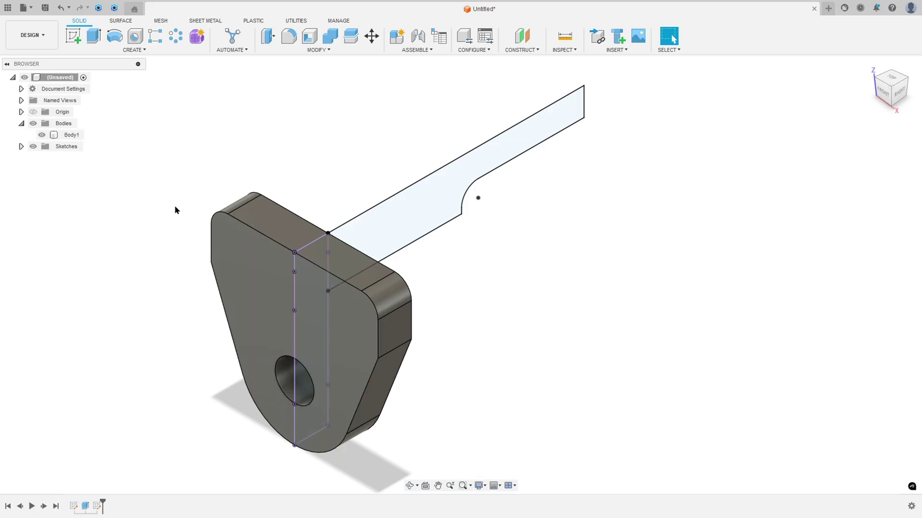
pyautogui.click(94, 36)
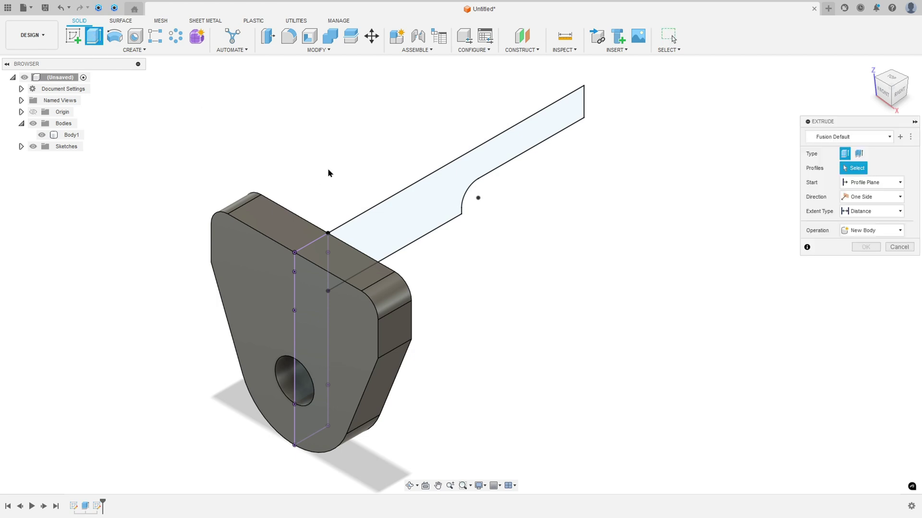
pyautogui.click(415, 218)
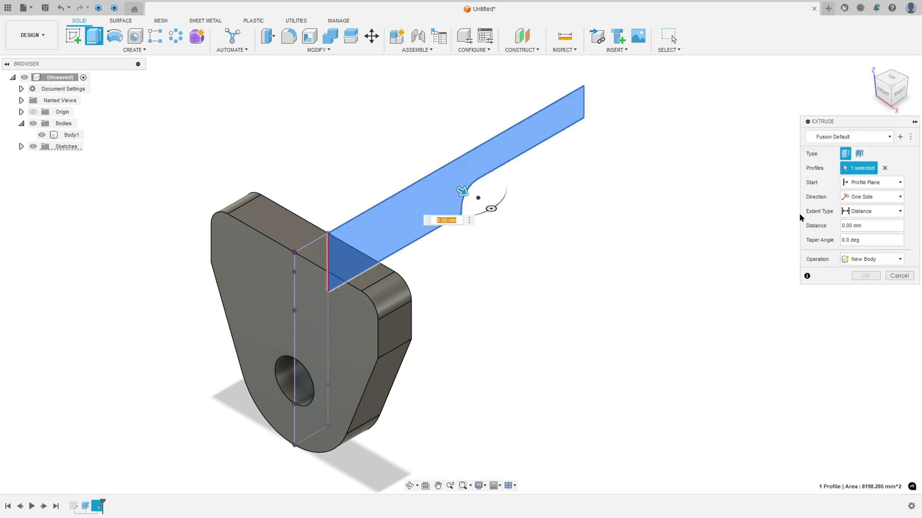
pyautogui.click(864, 196)
pyautogui.click(862, 234)
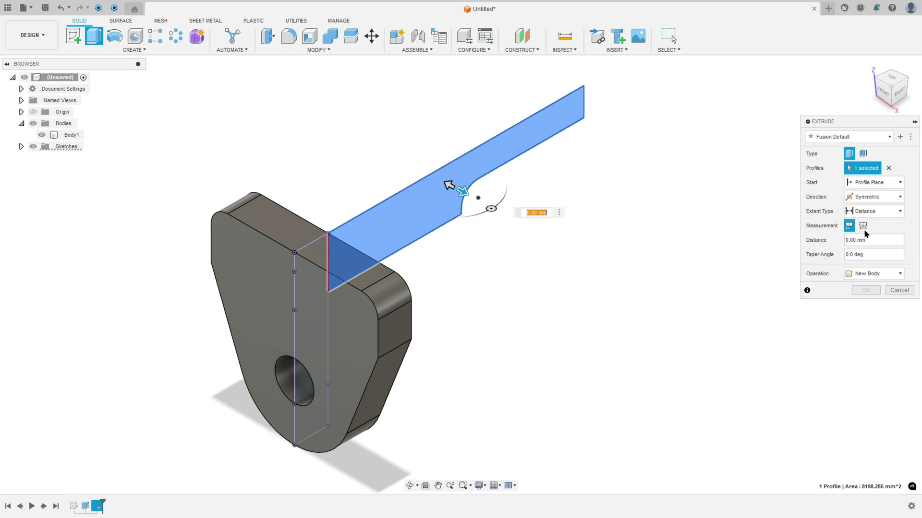
pyautogui.click(862, 226)
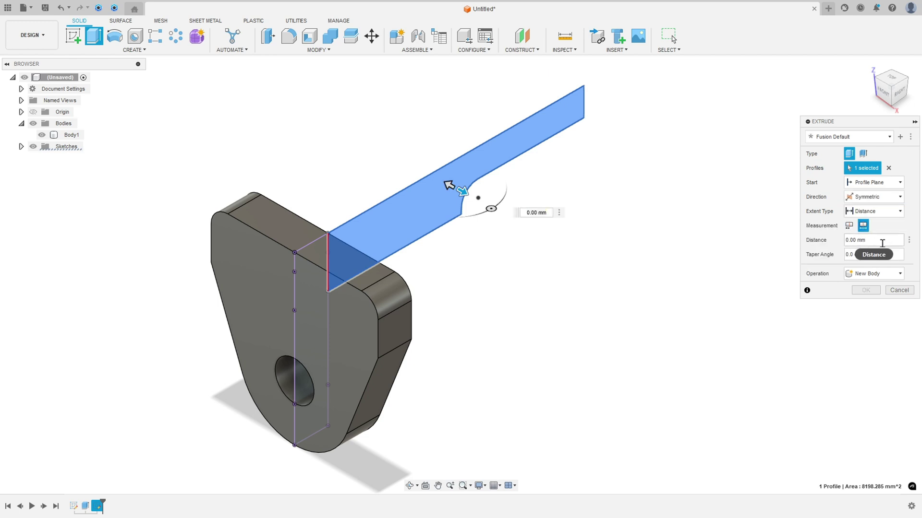
pyautogui.write('150')
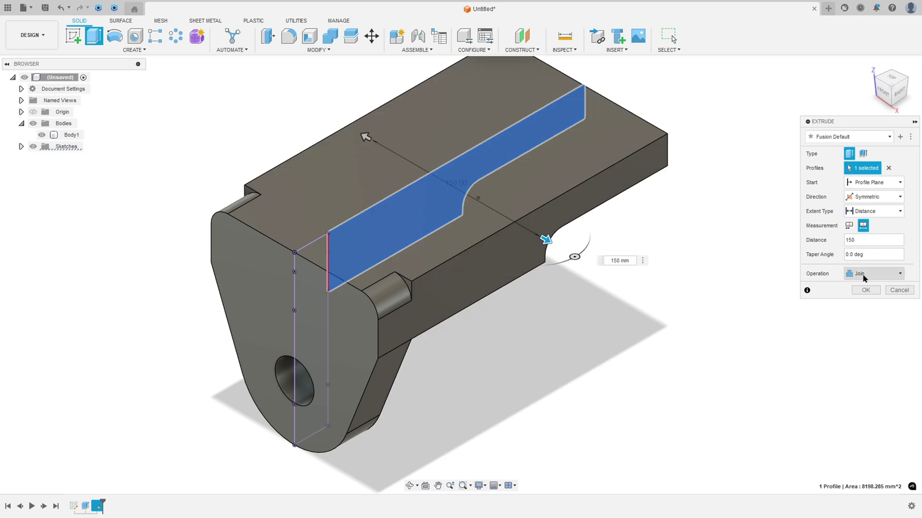
pyautogui.click(864, 291)
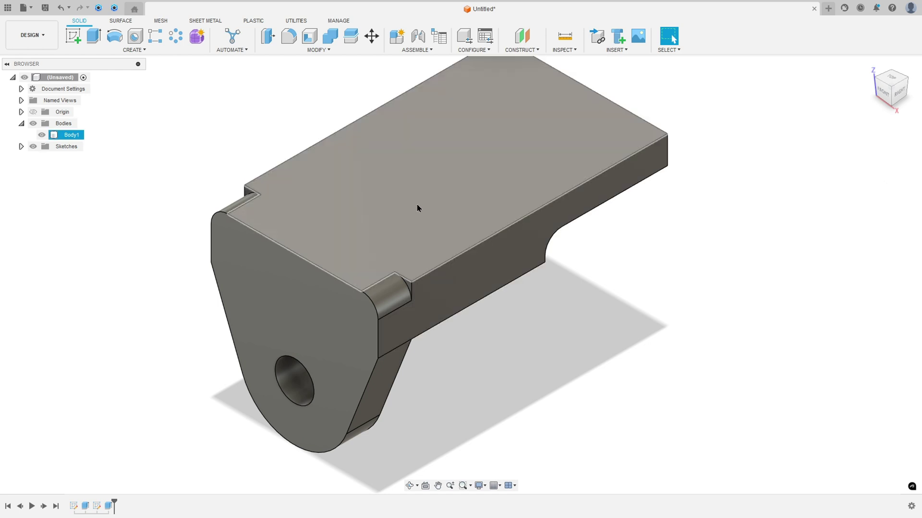
# - Fillet the two long upper edges of the horizontal plate with a 15 mm radius
pyautogui.hotkey('alt', 'Tab')
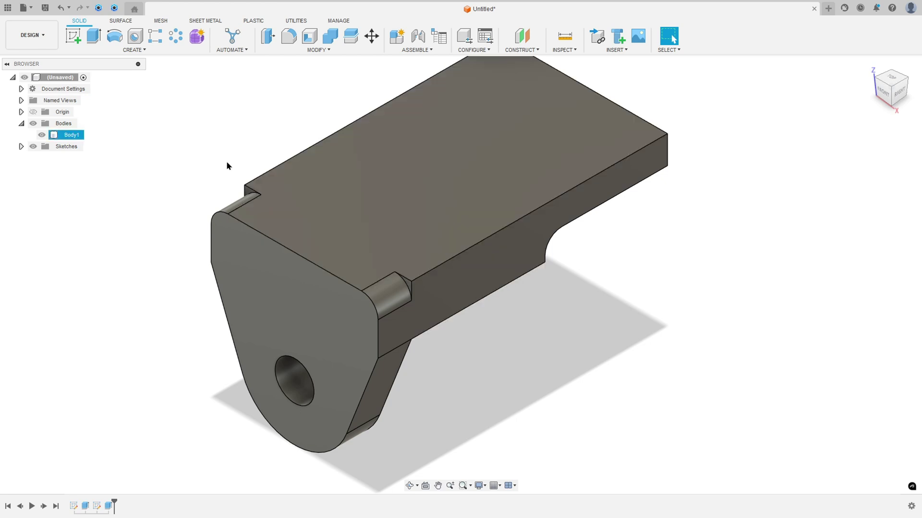
pyautogui.click(284, 37)
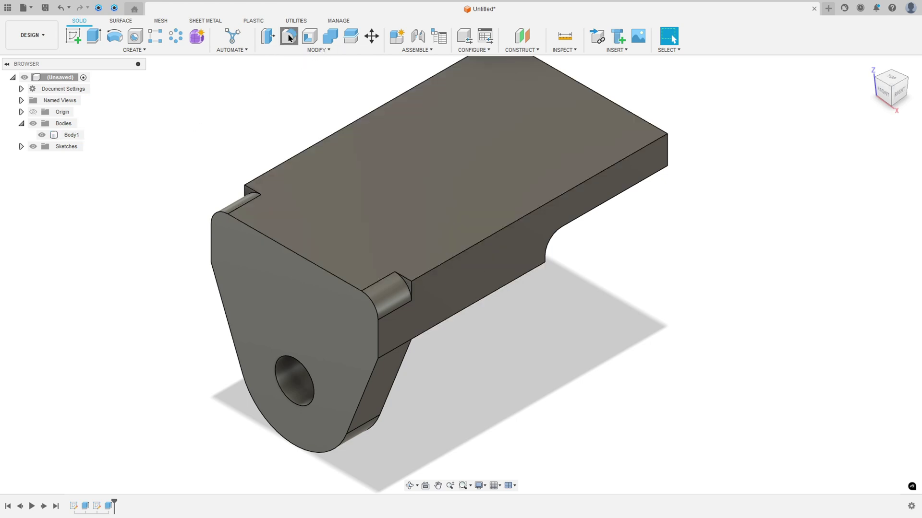
pyautogui.click(449, 259)
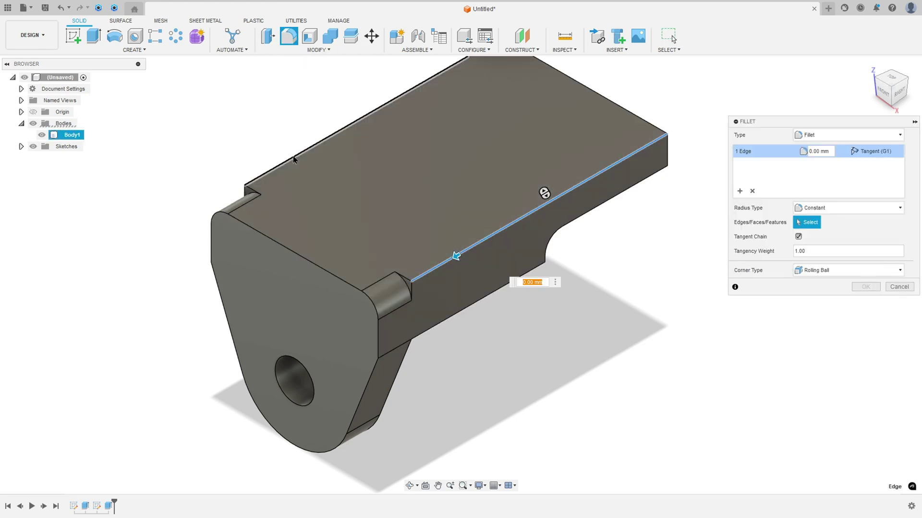
pyautogui.click(291, 159)
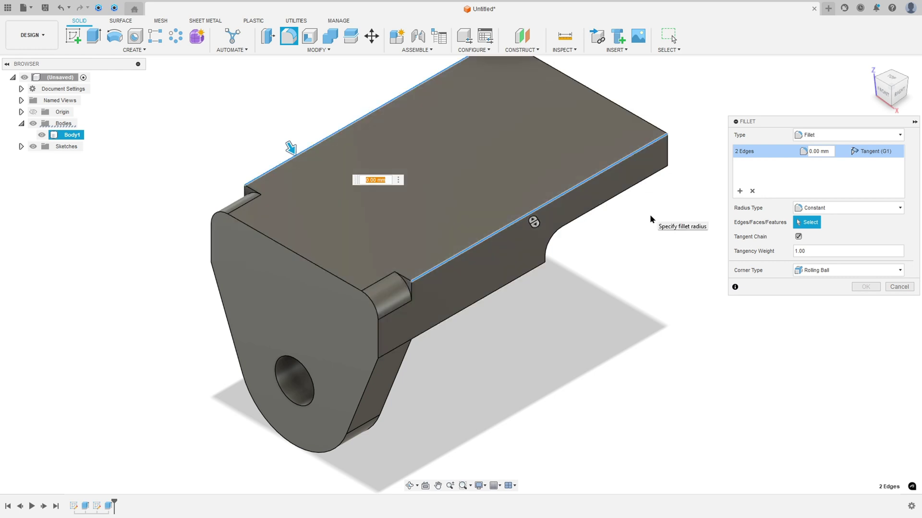
pyautogui.write('15')
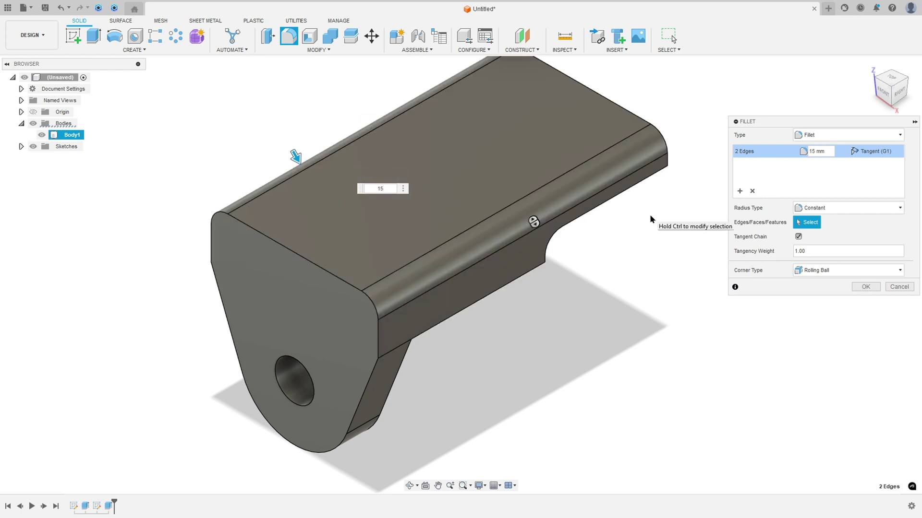
pyautogui.click(866, 286)
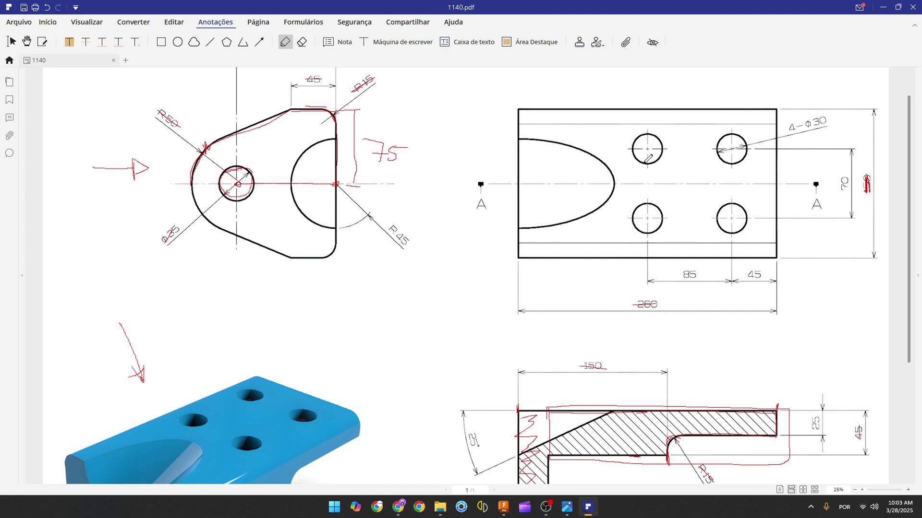
# - Circle the two holes nearest the curved cut in red on the PDF's top view, and start a sketch on the bracket's top face in Fusion
pyautogui.moveTo(641, 139)
pyautogui.mouseDown()
pyautogui.moveTo(659, 162)
pyautogui.moveTo(638, 144)
pyautogui.mouseUp()
pyautogui.moveTo(654, 202)
pyautogui.mouseDown()
pyautogui.moveTo(634, 227)
pyautogui.moveTo(652, 212)
pyautogui.mouseUp()
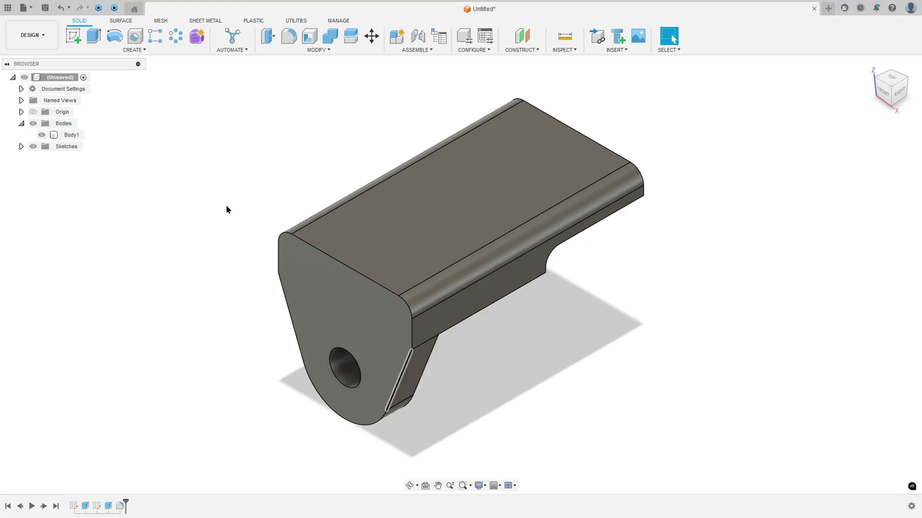
pyautogui.click(73, 36)
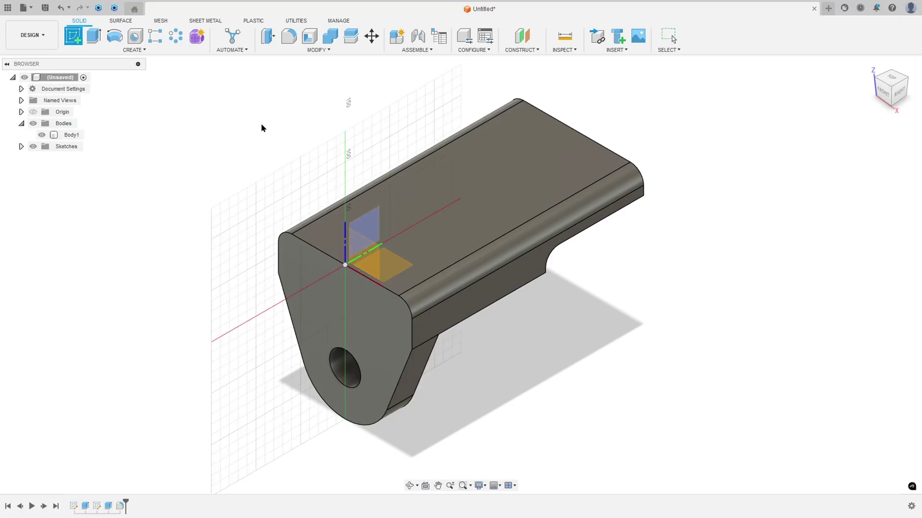
pyautogui.click(499, 184)
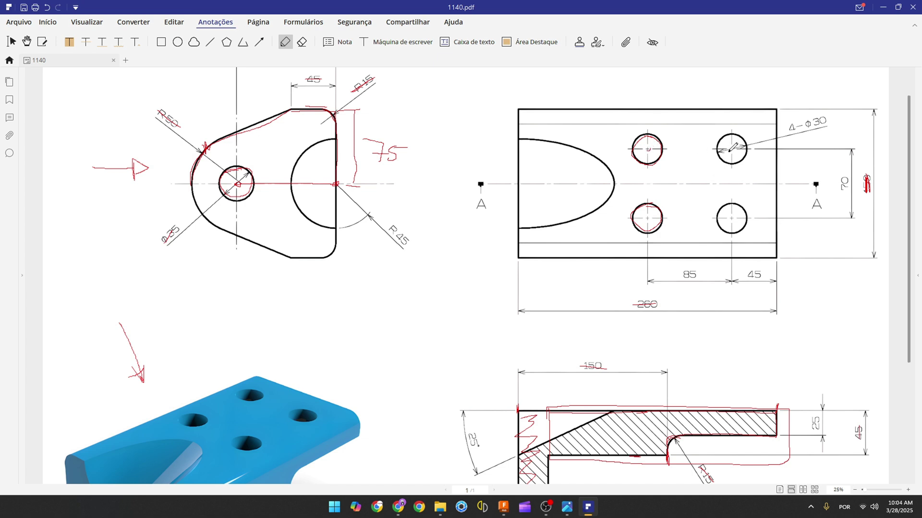
# - Mark the 85 dimension on the PDF, and in Fusion draw a construction center rectangle 70 mm wide and 85 mm high on the top face
pyautogui.moveTo(683, 274); pyautogui.dragTo(696, 274)
pyautogui.click(501, 508)
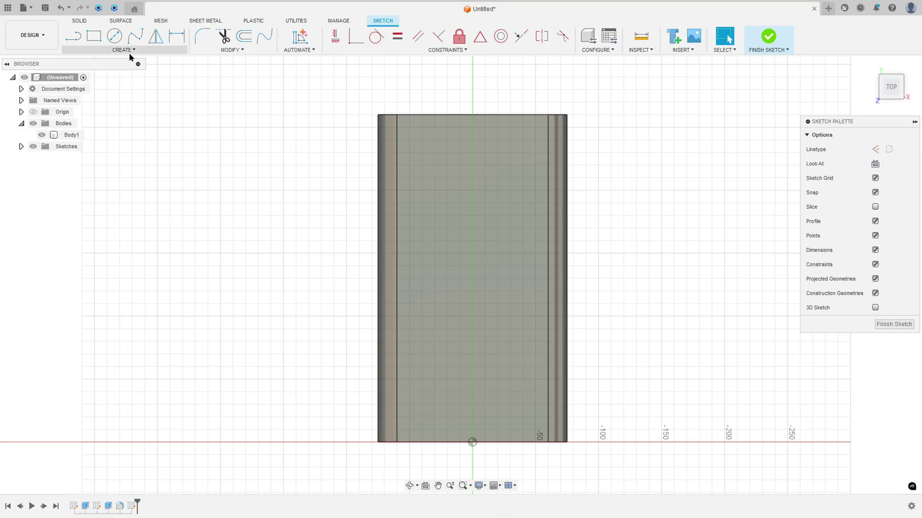
pyautogui.click(95, 38)
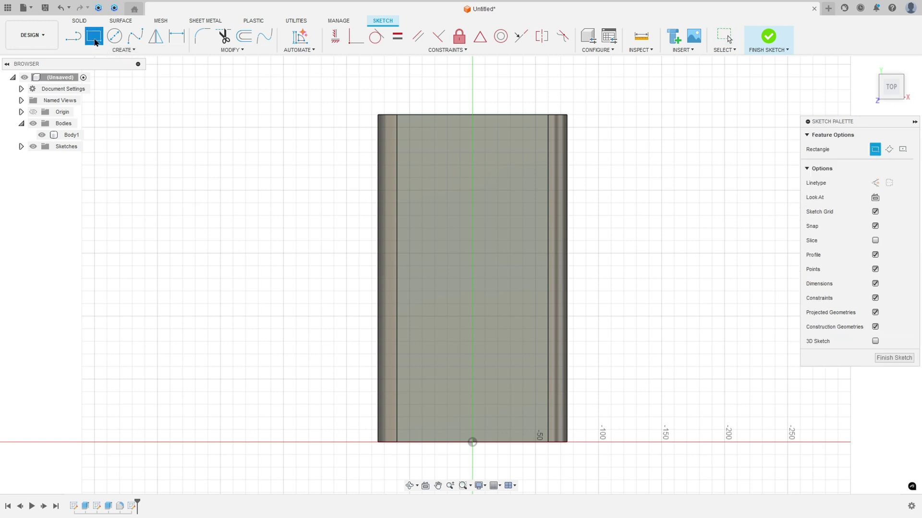
pyautogui.click(903, 149)
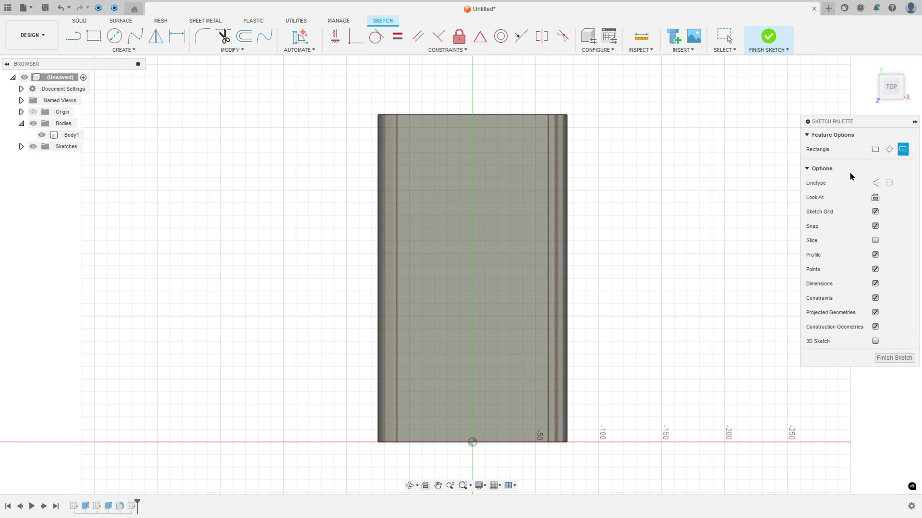
pyautogui.click(875, 184)
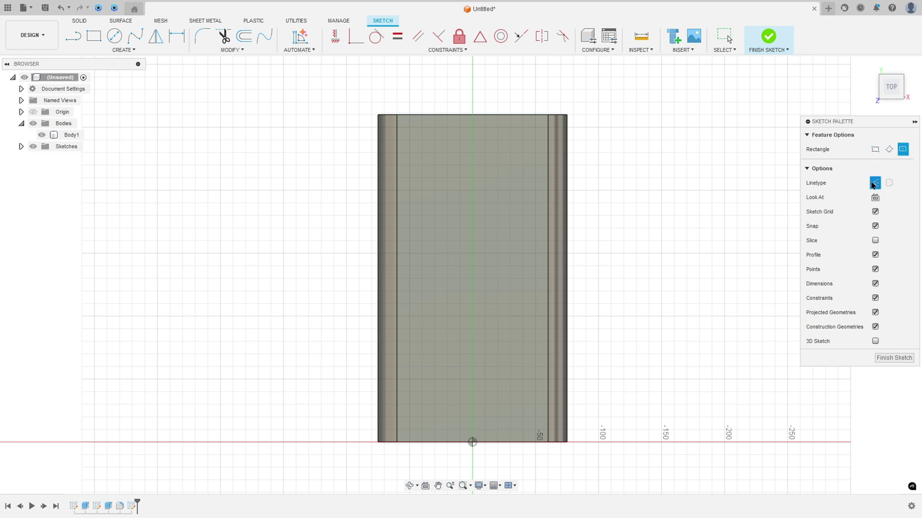
pyautogui.click(473, 215)
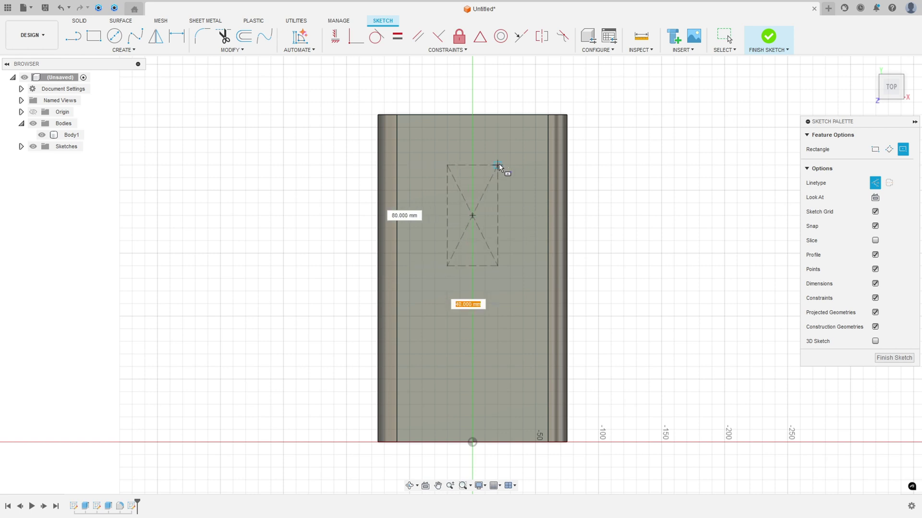
pyautogui.write('70')
pyautogui.press('Tab')
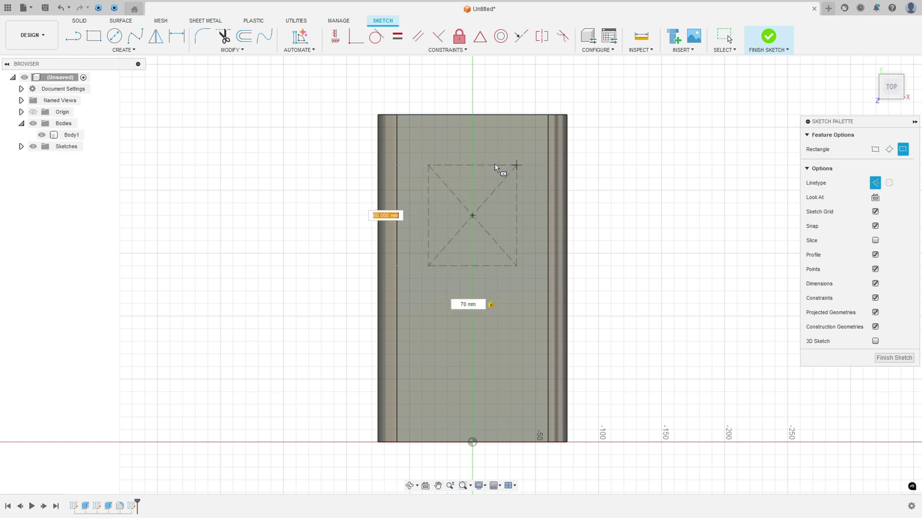
pyautogui.write('85')
pyautogui.press('Return')
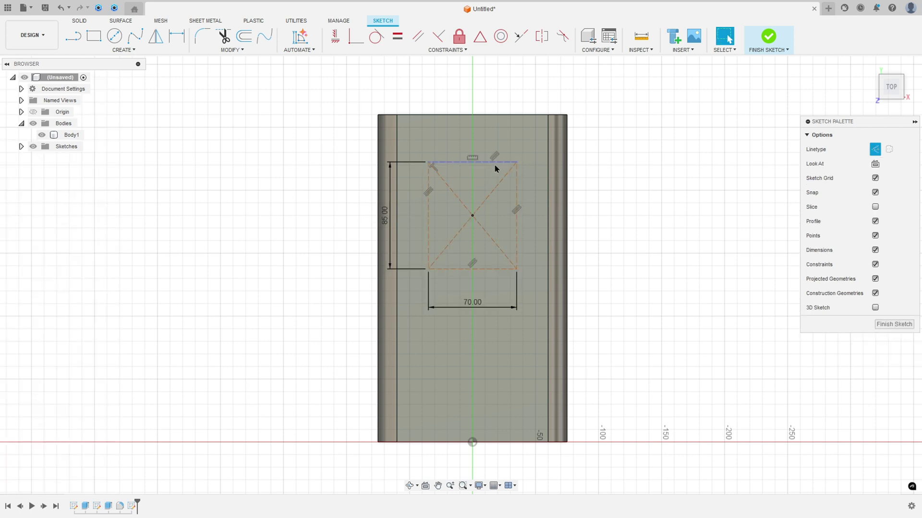
# - Align the construction rectangle's centre point vertically with the sketch origin using a Horizontal/Vertical constraint
pyautogui.click(335, 36)
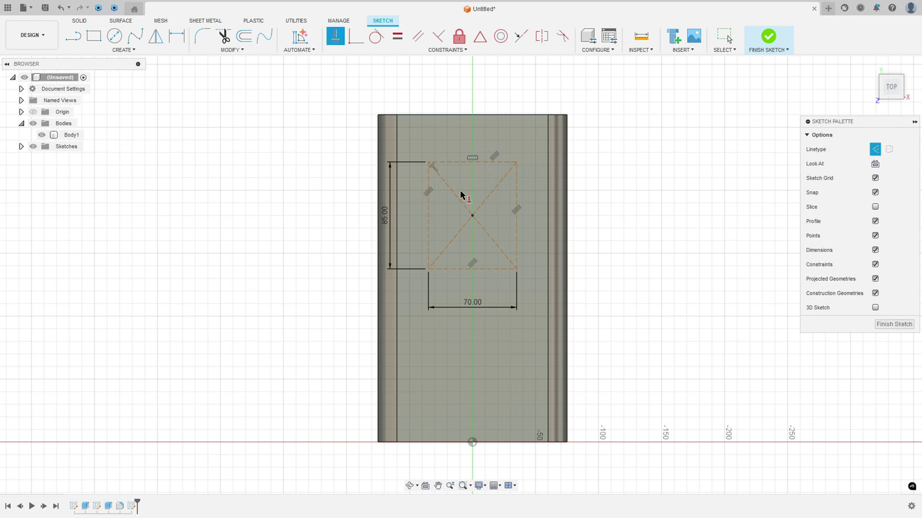
pyautogui.click(473, 216)
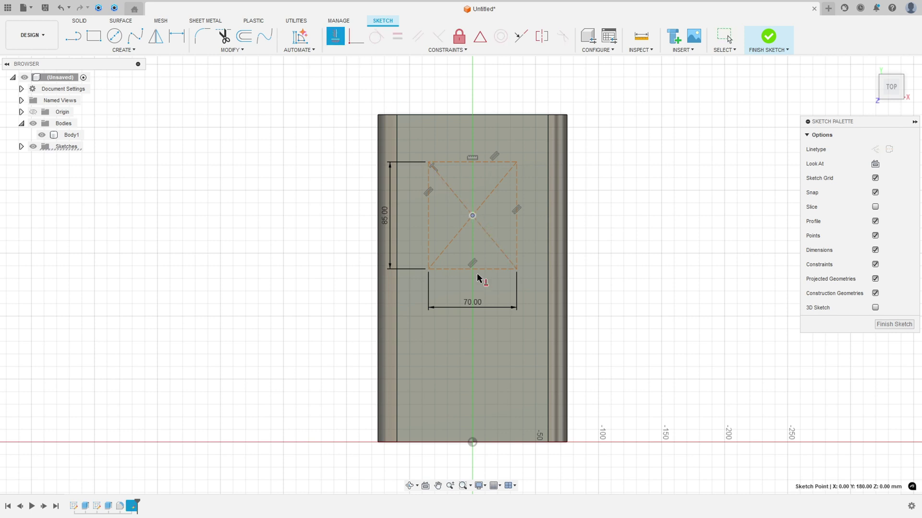
pyautogui.click(473, 442)
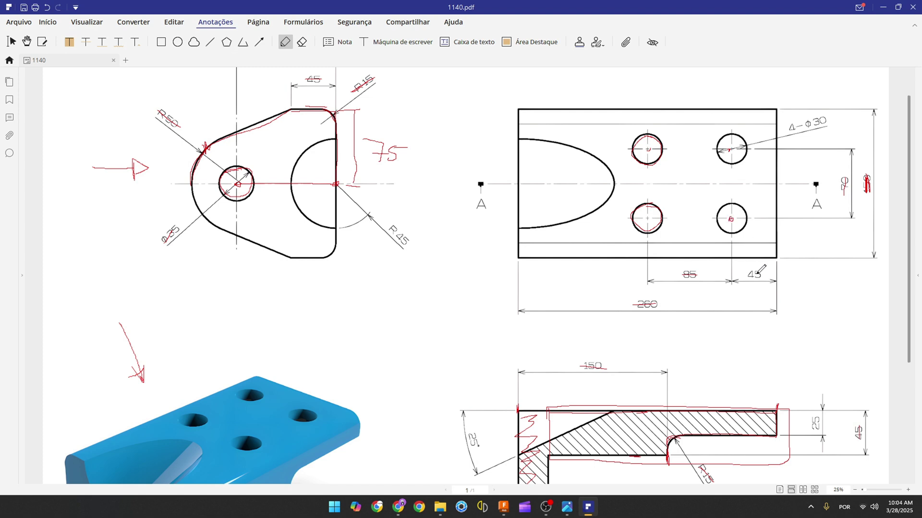
# - In 1140.pdf, mark the plate's free end edge and the 45 dimension in red on the top view, and return to Fusion
pyautogui.moveTo(777, 212); pyautogui.dragTo(776, 226)
pyautogui.moveTo(748, 276); pyautogui.dragTo(762, 274)
pyautogui.click(503, 507)
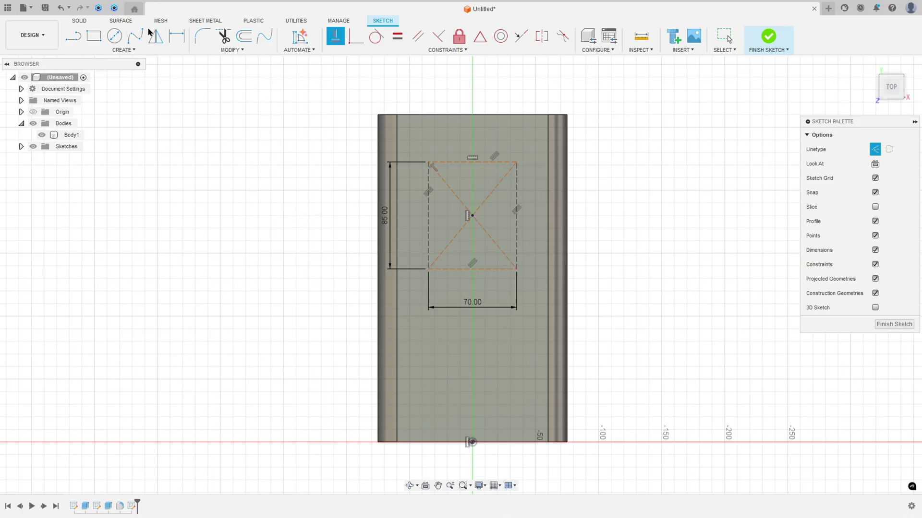
# - Dimension the rectangle's upper edge 45 mm from the plate's free end edge, and move the 85 mm dimension outside the body
pyautogui.click(177, 36)
pyautogui.click(465, 163)
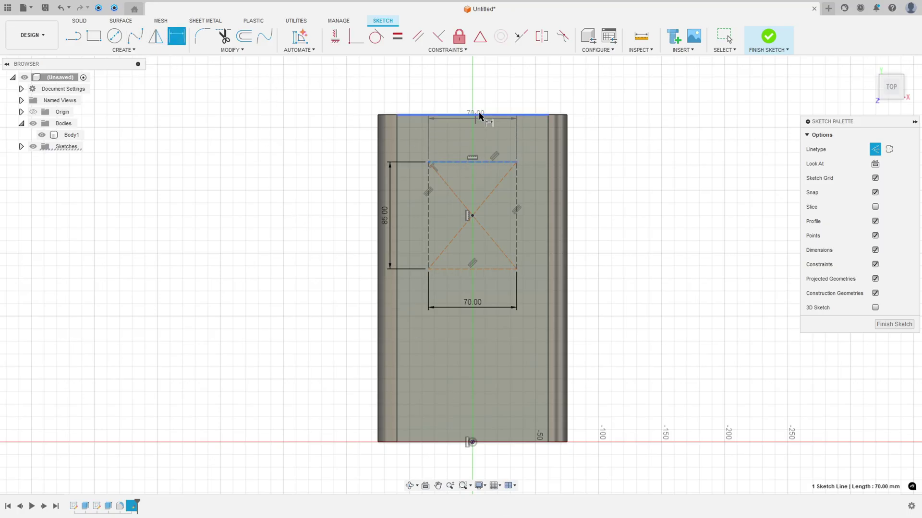
pyautogui.click(479, 116)
pyautogui.click(628, 139)
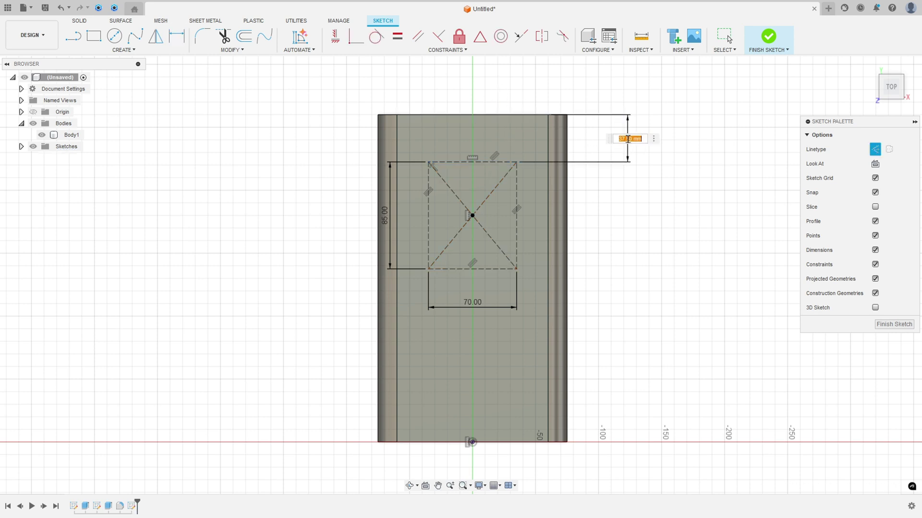
pyautogui.write('45')
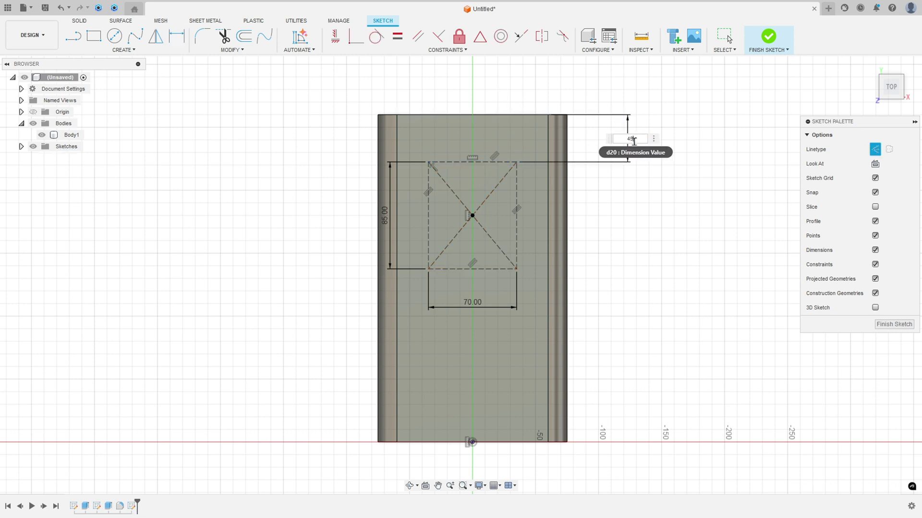
pyautogui.press('Return')
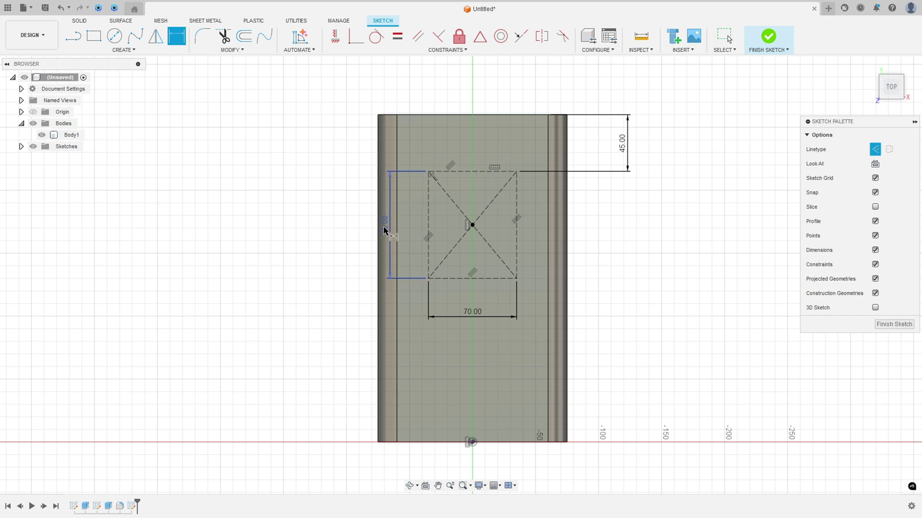
pyautogui.press('Escape')
pyautogui.moveTo(381, 231); pyautogui.dragTo(353, 230)
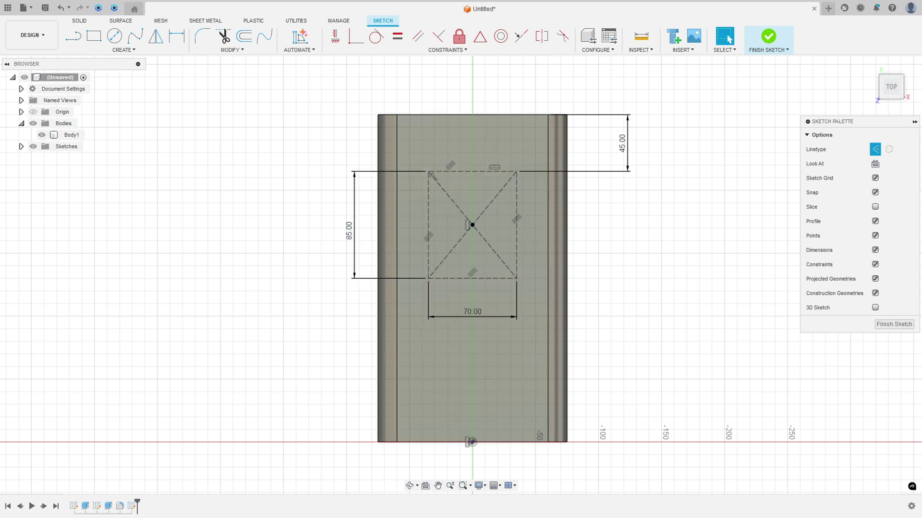
# - Mark a hole near the free end and the 4-Ø30 callout in red on the top view of 1140.pdf, and return to Fusion
pyautogui.hotkey('alt', 'Tab')
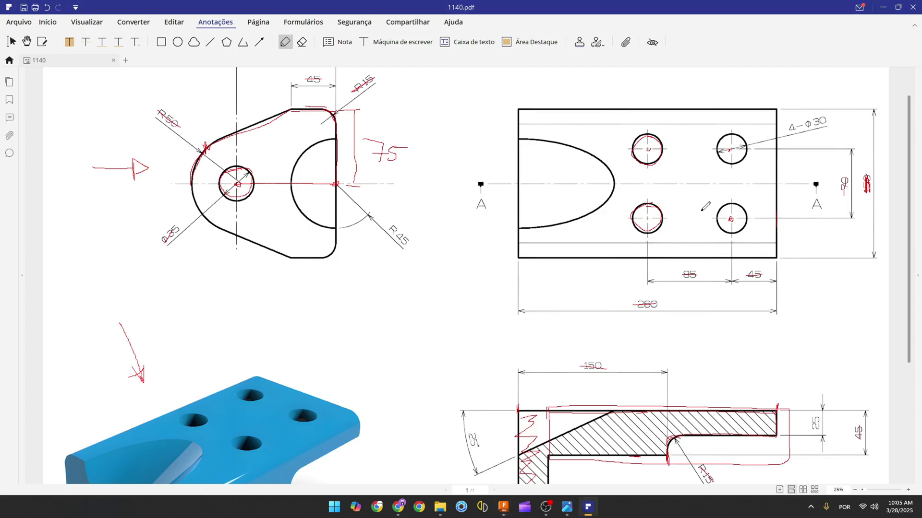
pyautogui.moveTo(725, 206); pyautogui.dragTo(723, 219)
pyautogui.moveTo(812, 123); pyautogui.dragTo(823, 122)
pyautogui.click(504, 507)
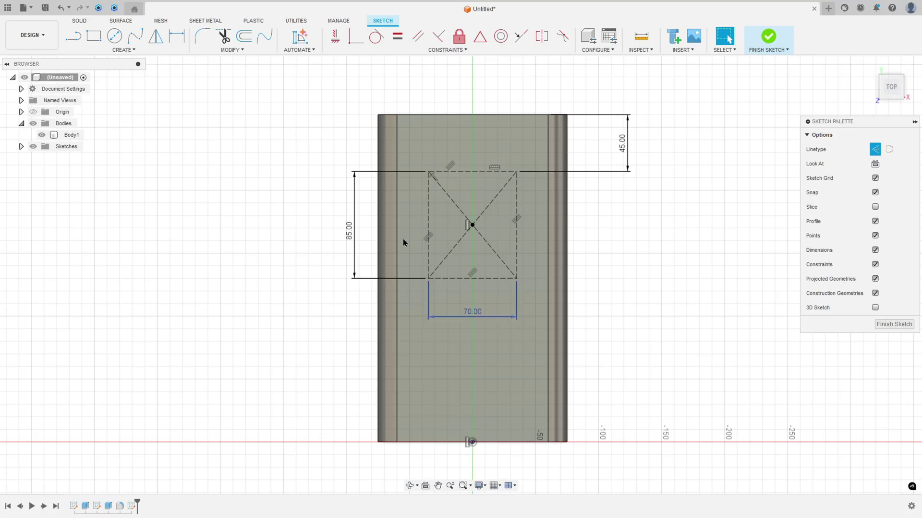
# - Draw a 30 mm diameter circle centred on the rectangle's upper-left corner, with the construction line type turned off
pyautogui.click(121, 35)
pyautogui.click(428, 172)
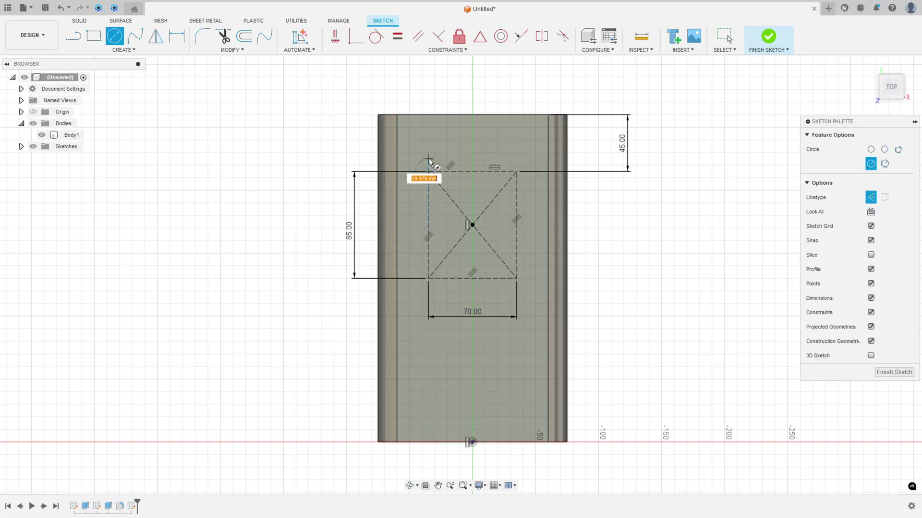
pyautogui.click(870, 198)
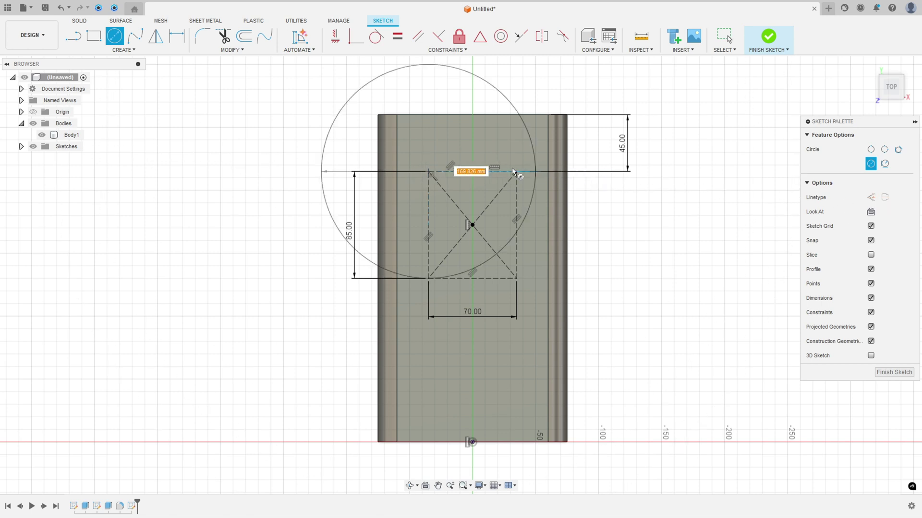
pyautogui.write('30')
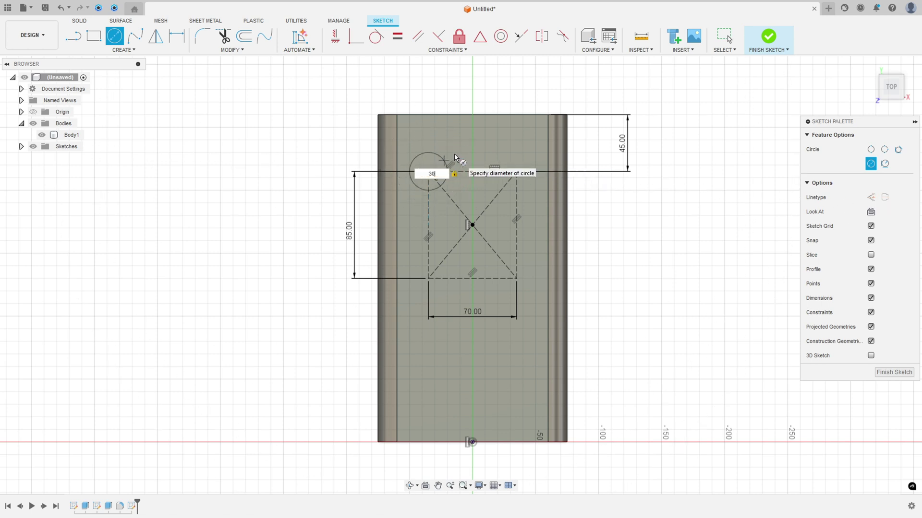
pyautogui.press('Return')
# - Draw circles centred on the three remaining corners of the construction rectangle
pyautogui.click(517, 172)
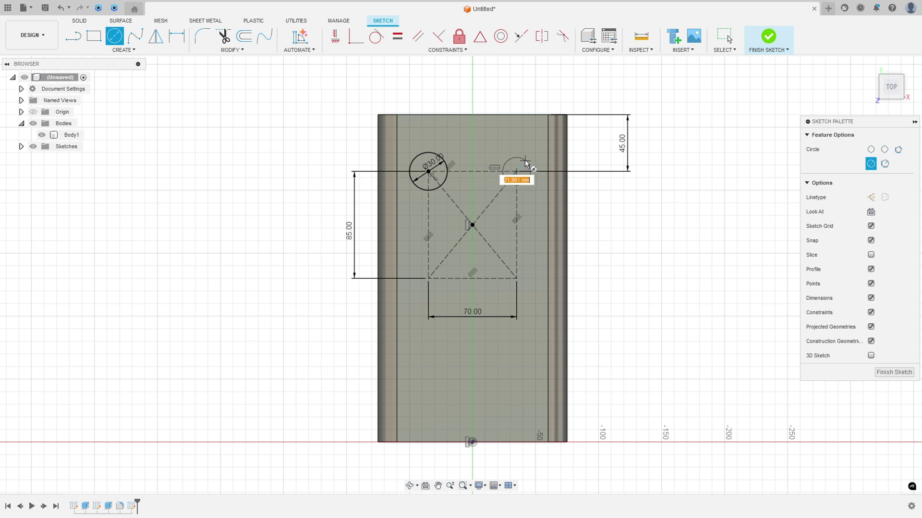
pyautogui.click(517, 278)
pyautogui.click(530, 289)
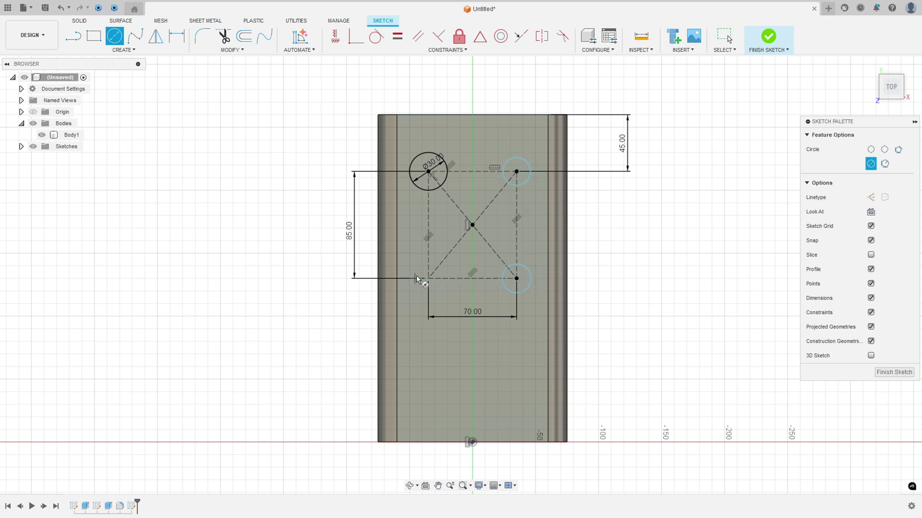
pyautogui.click(428, 279)
pyautogui.click(431, 294)
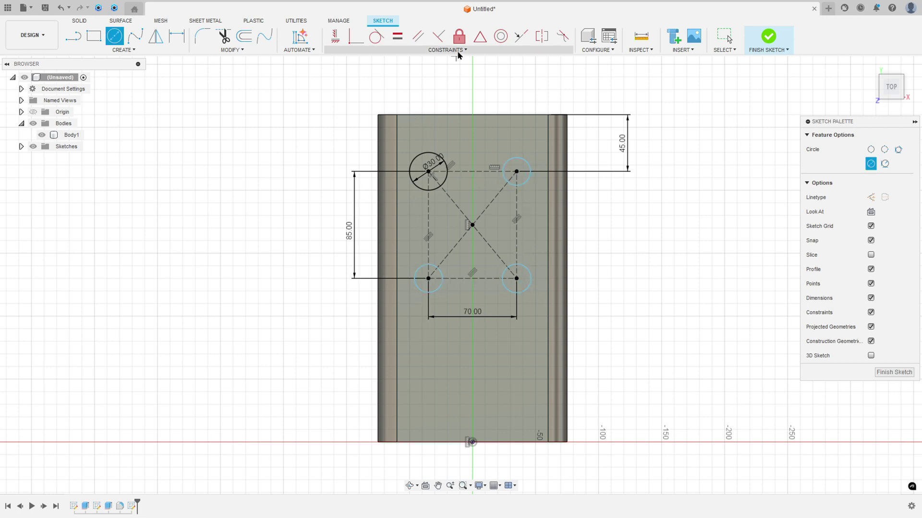
# - Make the three undimensioned circles equal to the 30 mm circle, and place its diameter dimension outside the body
pyautogui.click(398, 36)
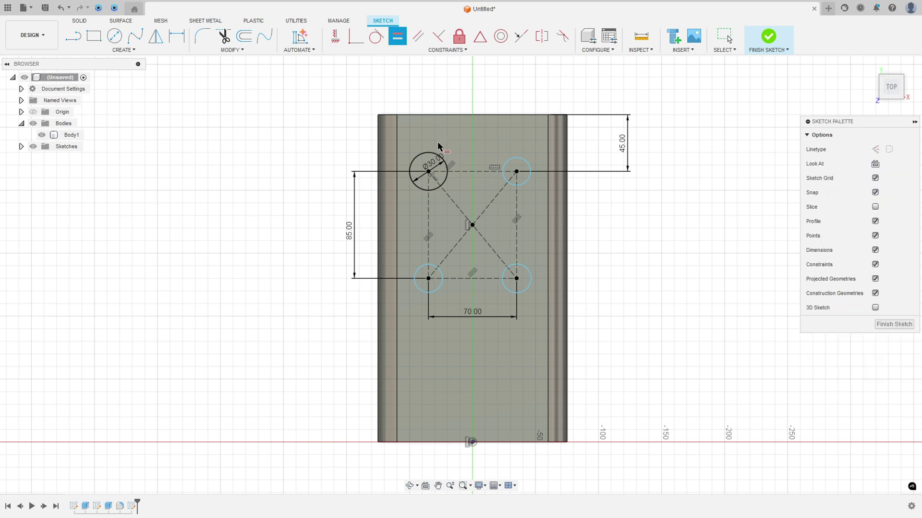
pyautogui.click(428, 156)
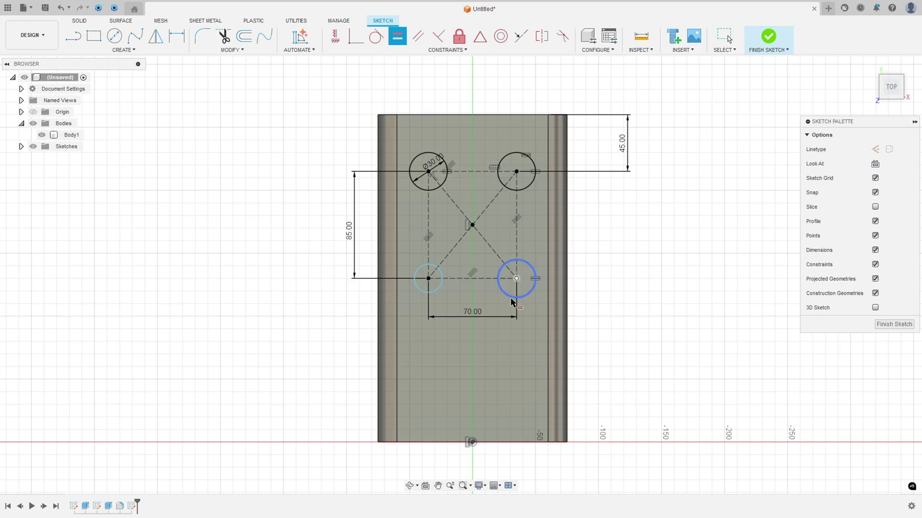
pyautogui.click(516, 298)
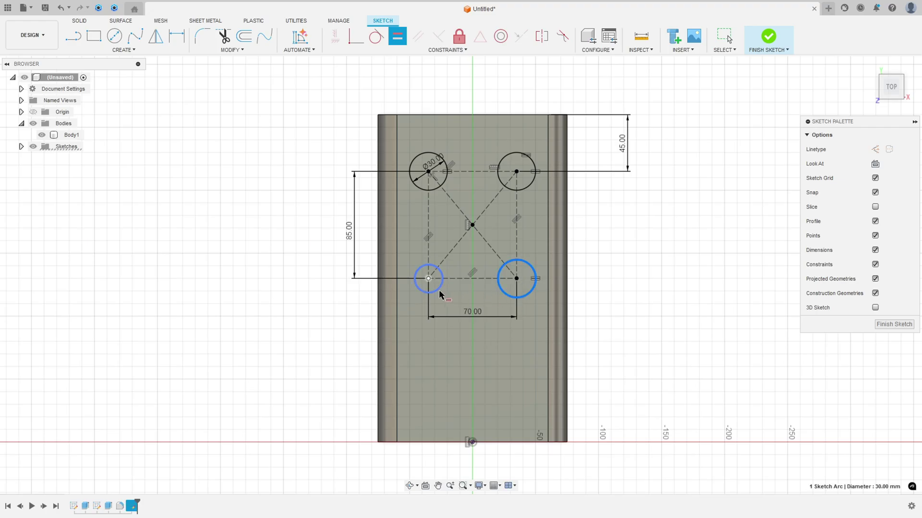
pyautogui.click(440, 295)
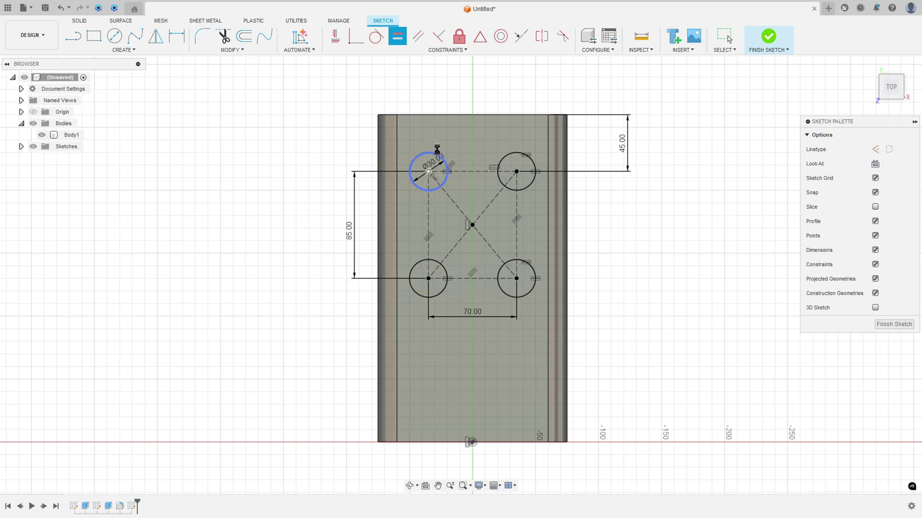
pyautogui.press('Escape')
pyautogui.moveTo(434, 161); pyautogui.dragTo(366, 151)
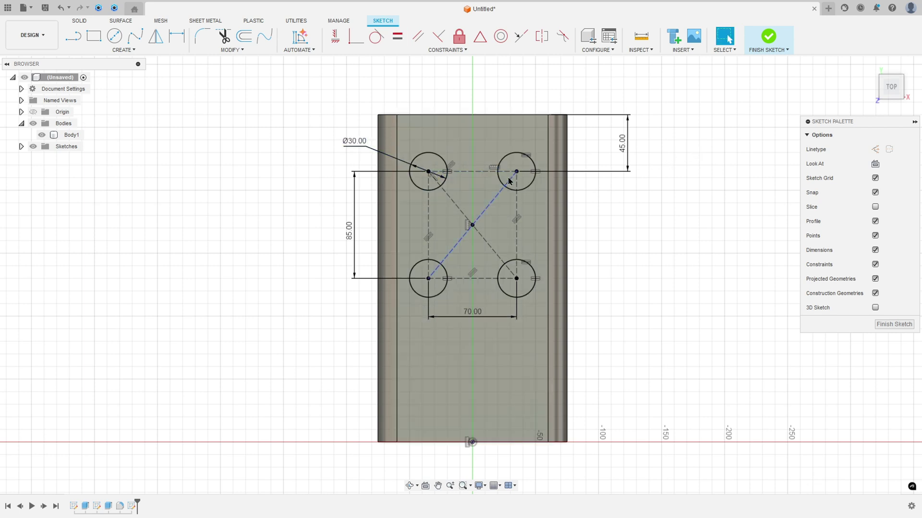
# - Finish the sketch and extrude the four circles as a cut through the plate, with extent All and the direction flipped downward
pyautogui.click(768, 36)
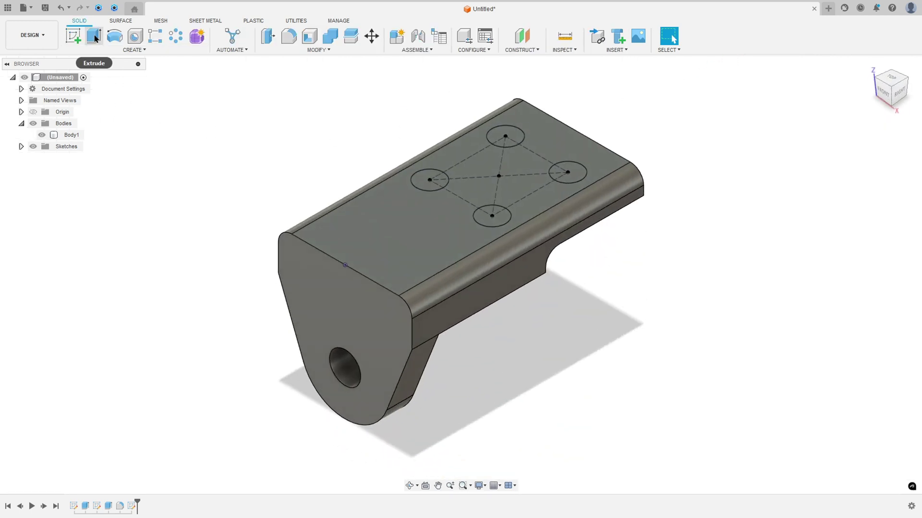
pyautogui.click(93, 36)
pyautogui.click(429, 182)
pyautogui.click(505, 137)
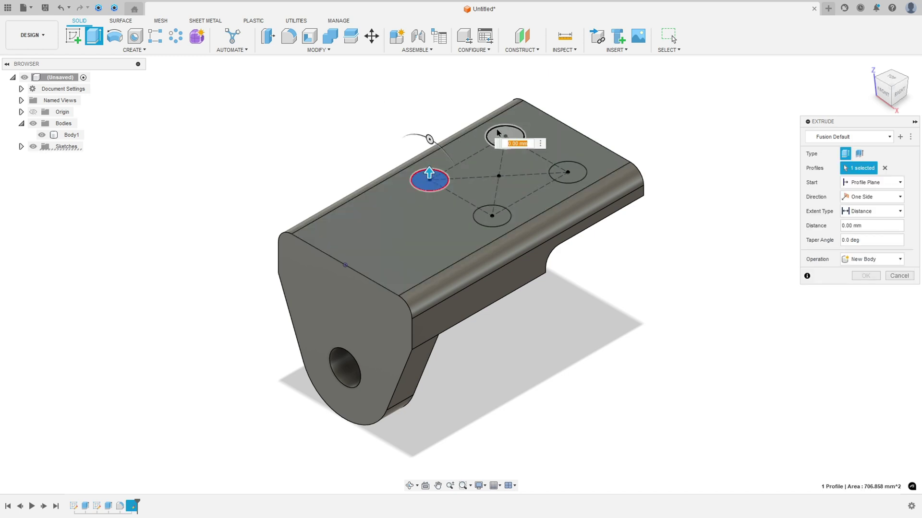
pyautogui.click(576, 173)
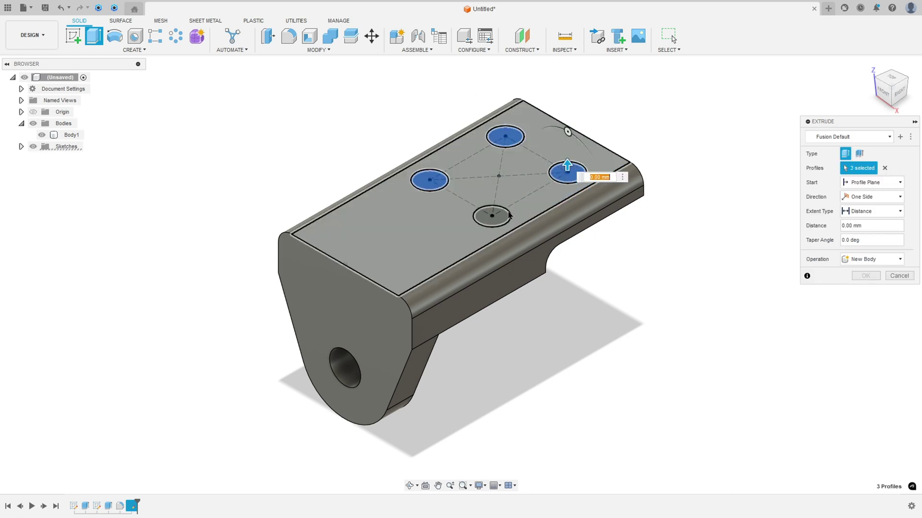
pyautogui.click(492, 216)
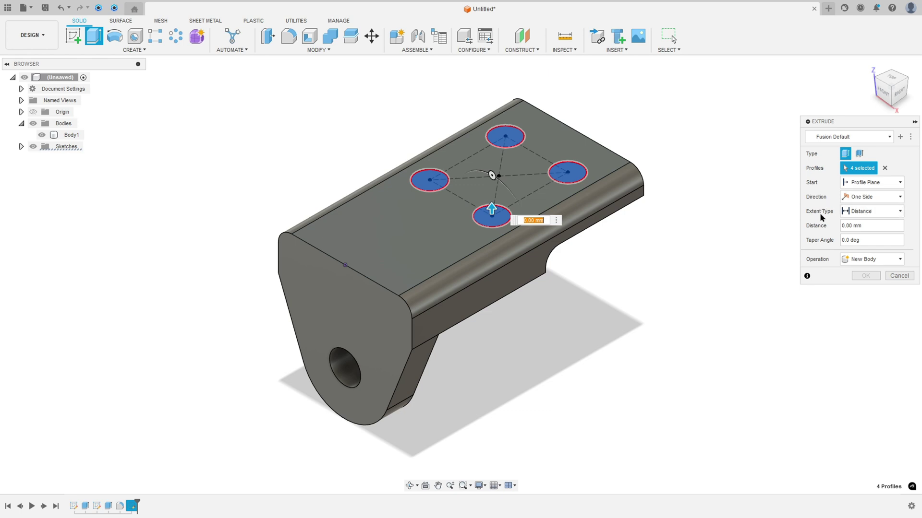
pyautogui.click(871, 215)
pyautogui.click(867, 240)
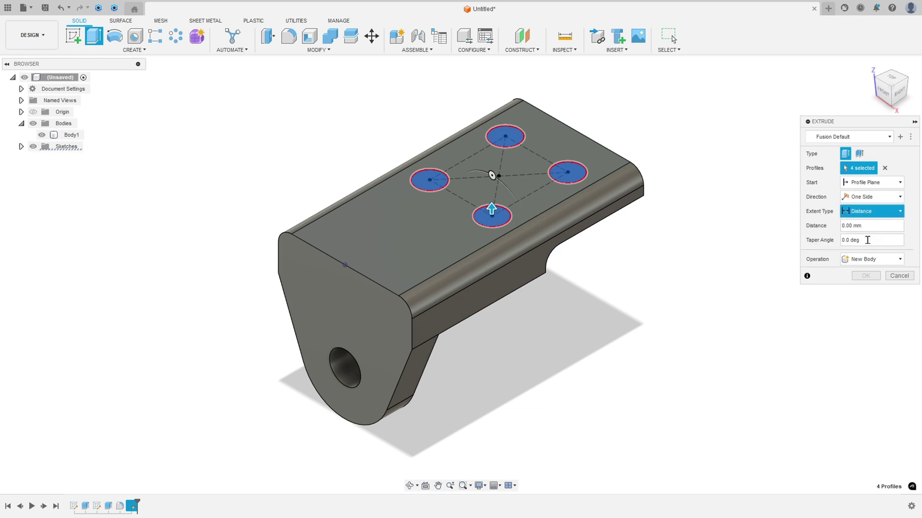
pyautogui.click(845, 225)
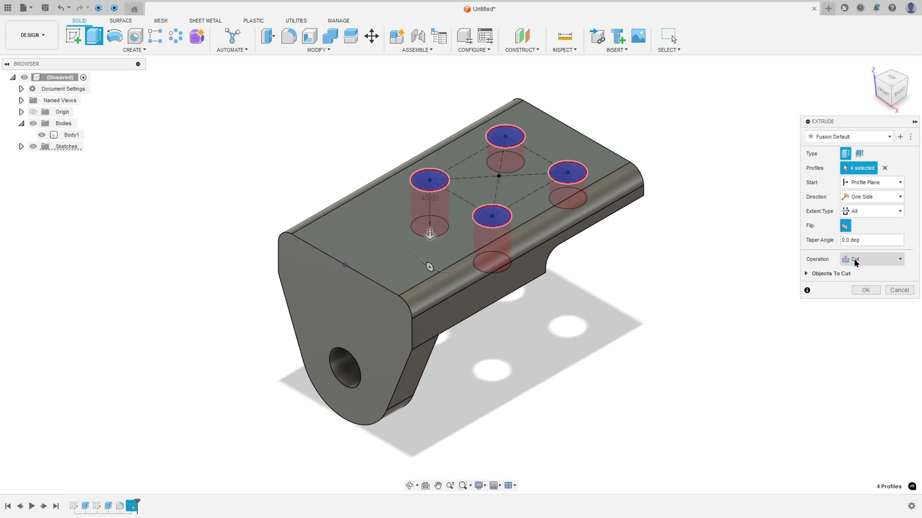
pyautogui.click(866, 290)
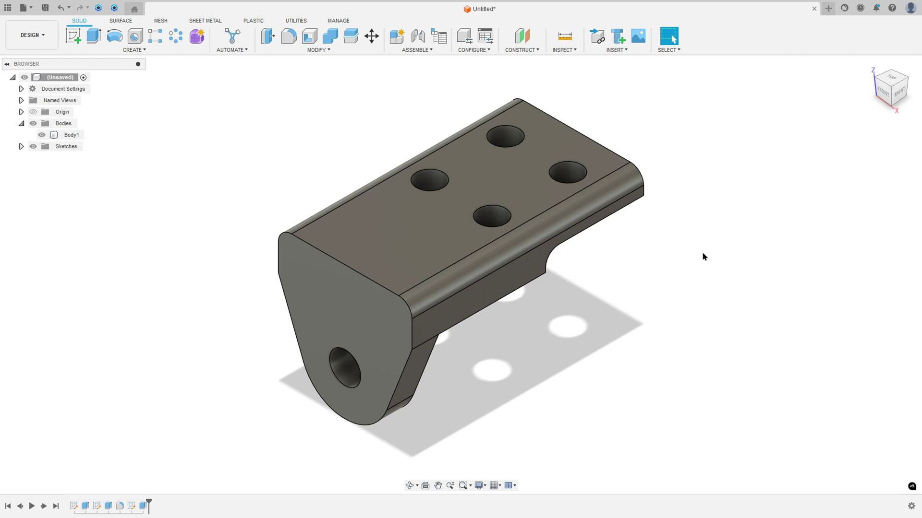
pyautogui.keyDown('shift'); pyautogui.moveTo(702, 253); pyautogui.dragTo(711, 241, button='middle'); pyautogui.keyUp('shift')
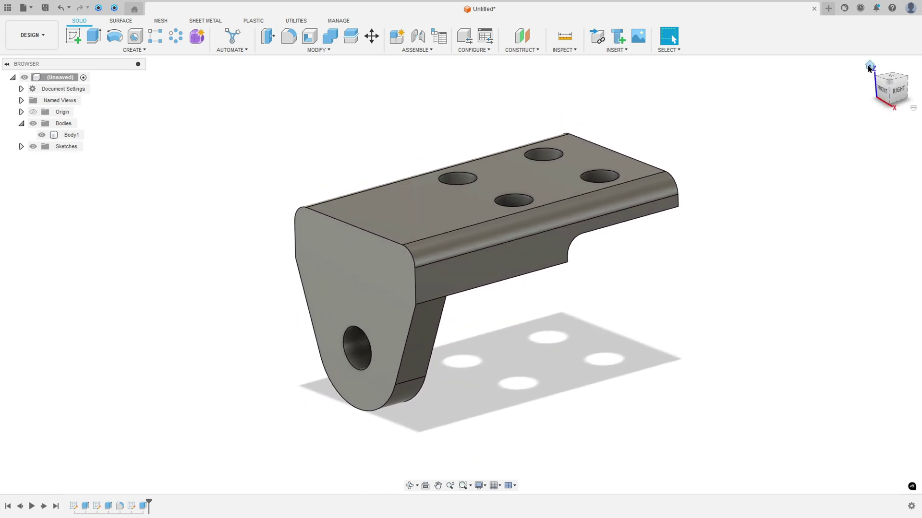
pyautogui.click(869, 67)
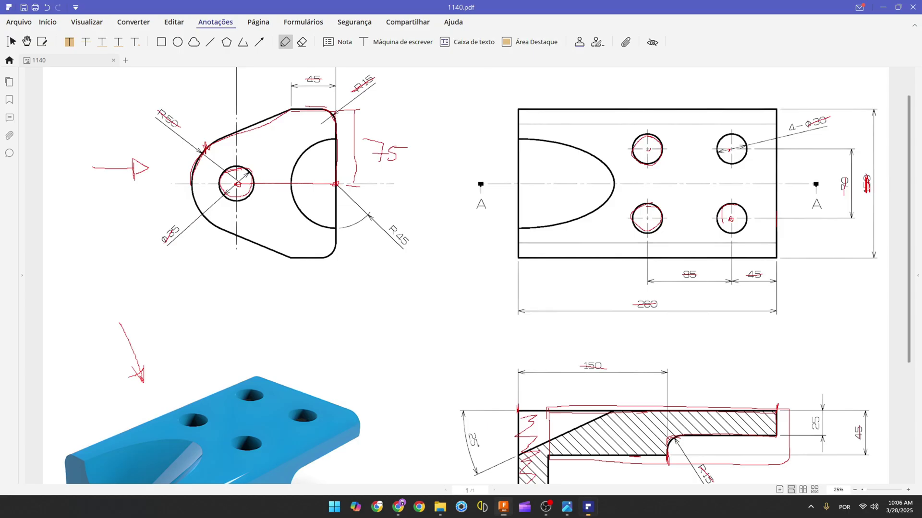
# - In 1140.pdf, undo the existing red markings, and mark the sloped cut region and its 25° angle in Section A-A
pyautogui.scroll(-3, 557, 310)
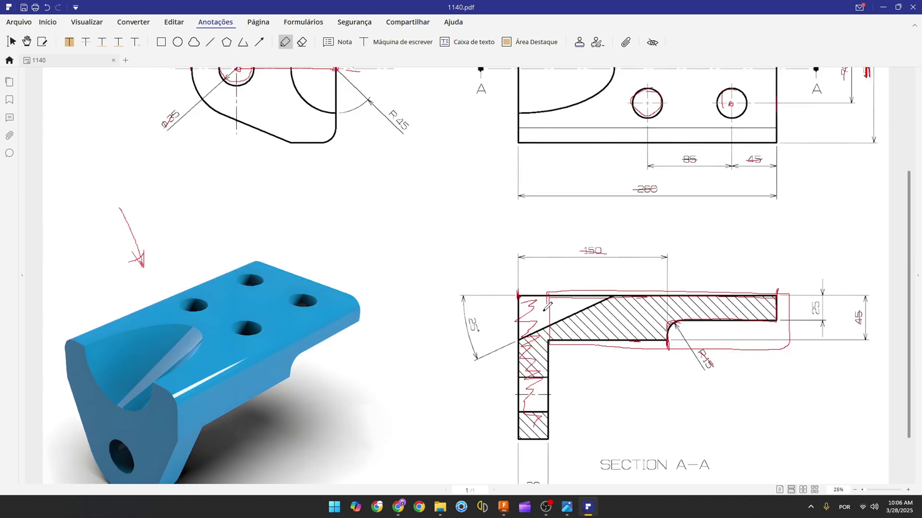
pyautogui.hotkey('ctrl', 'z')
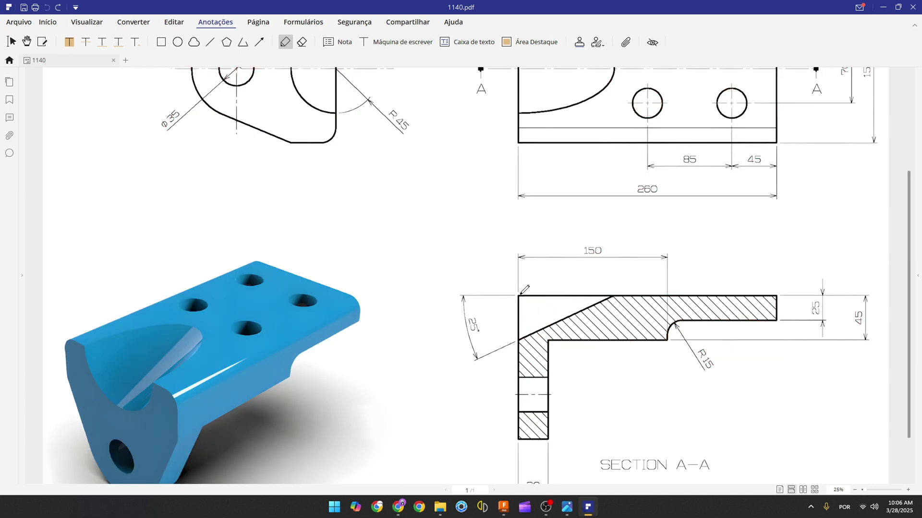
pyautogui.moveTo(521, 295)
pyautogui.mouseDown()
pyautogui.moveTo(521, 339)
pyautogui.moveTo(613, 296)
pyautogui.moveTo(522, 293)
pyautogui.moveTo(511, 335)
pyautogui.moveTo(563, 303)
pyautogui.moveTo(544, 322)
pyautogui.mouseUp()
pyautogui.scroll(2, 544, 336)
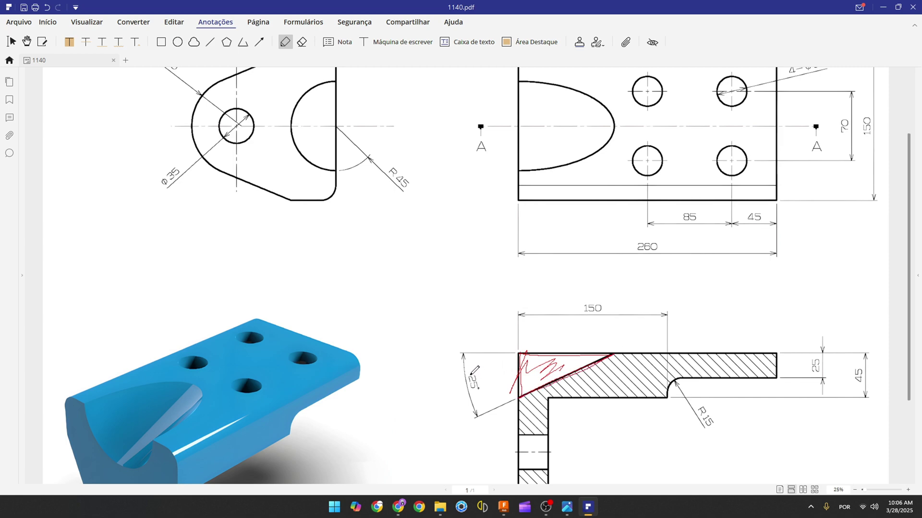
pyautogui.moveTo(475, 375); pyautogui.dragTo(477, 390)
pyautogui.scroll(2, 335, 321)
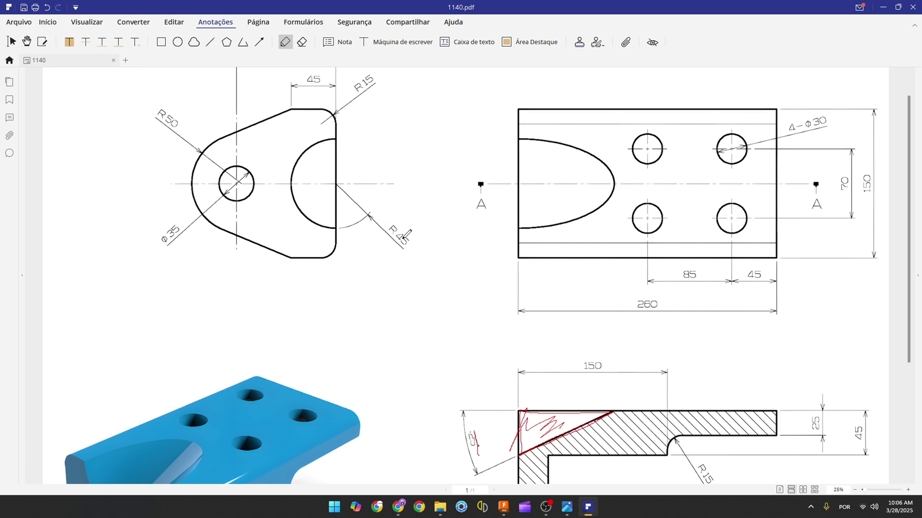
# - Mark the R45 dimension and trace its full circle in the end view of 1140.pdf, and return to Fusion
pyautogui.moveTo(390, 226); pyautogui.dragTo(402, 238)
pyautogui.moveTo(337, 138)
pyautogui.mouseDown()
pyautogui.moveTo(292, 179)
pyautogui.moveTo(323, 225)
pyautogui.moveTo(357, 227)
pyautogui.moveTo(383, 192)
pyautogui.moveTo(368, 149)
pyautogui.moveTo(335, 136)
pyautogui.mouseUp()
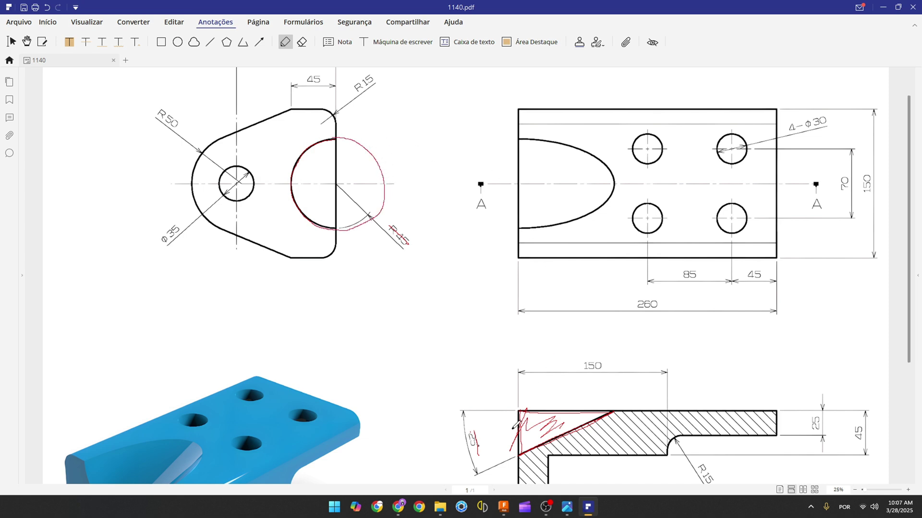
pyautogui.click(503, 506)
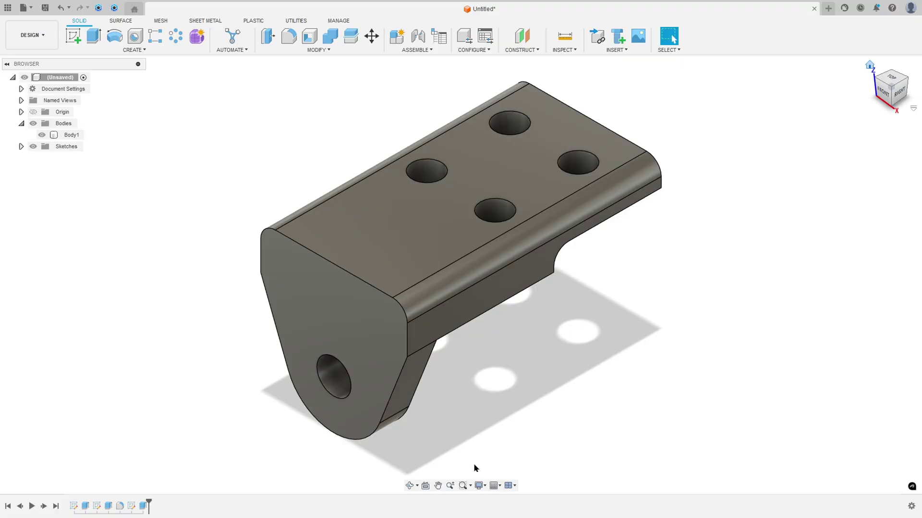
# - Sketch a 90 mm diameter circle centred on the origin on the bracket's front face, place its dimension outside the circle, and finish the sketch
pyautogui.click(74, 37)
pyautogui.click(348, 290)
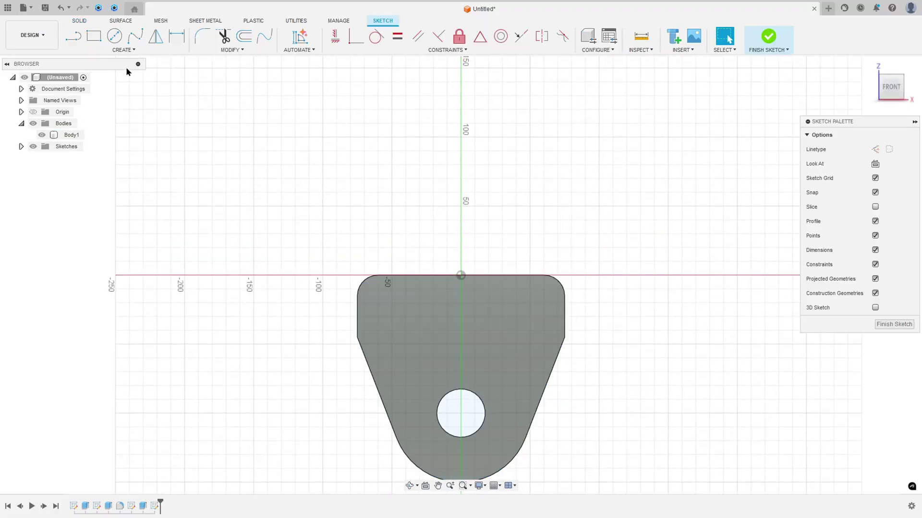
pyautogui.click(114, 36)
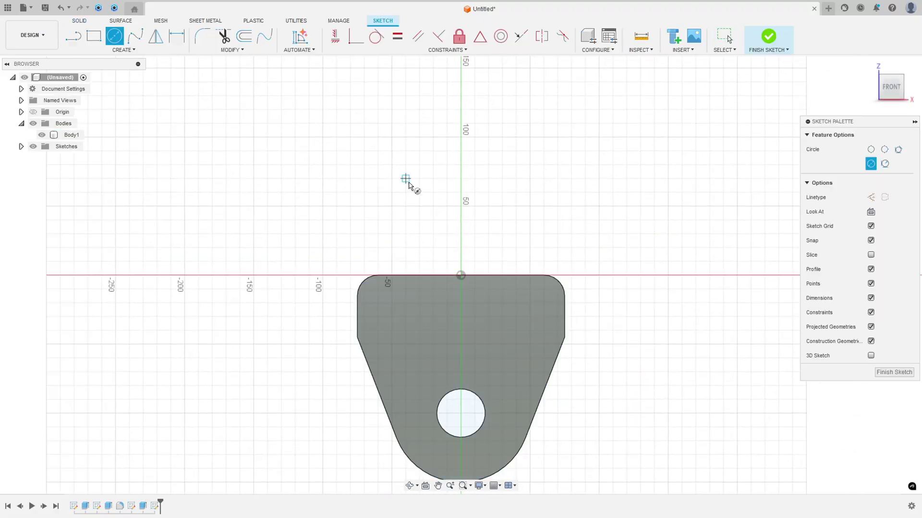
pyautogui.click(461, 275)
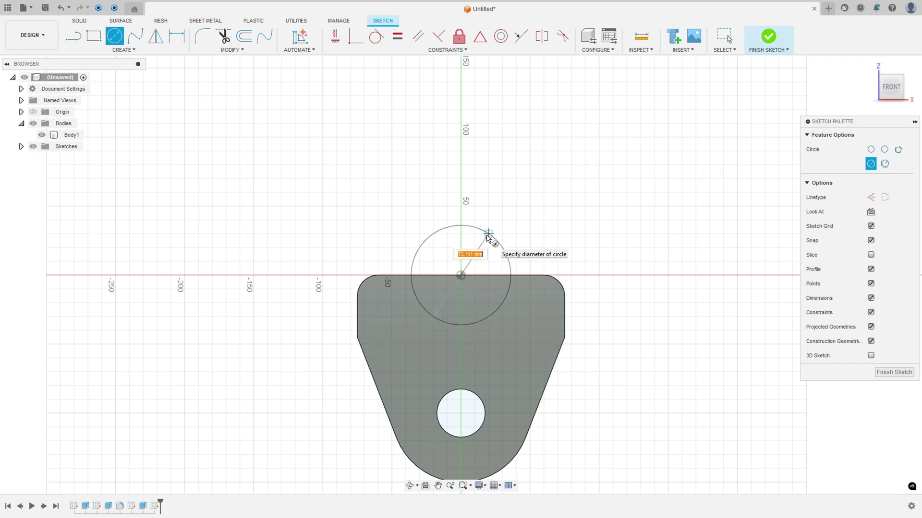
pyautogui.write('90')
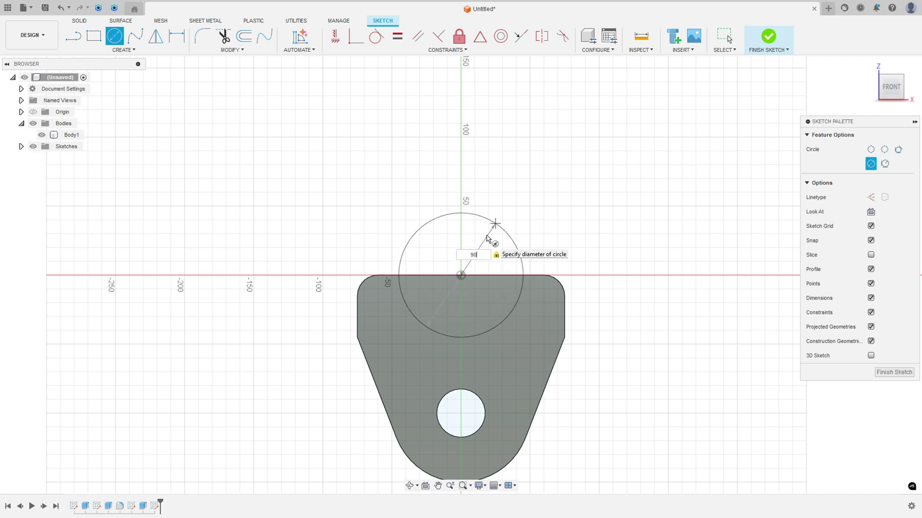
pyautogui.press('Return')
pyautogui.press('Escape')
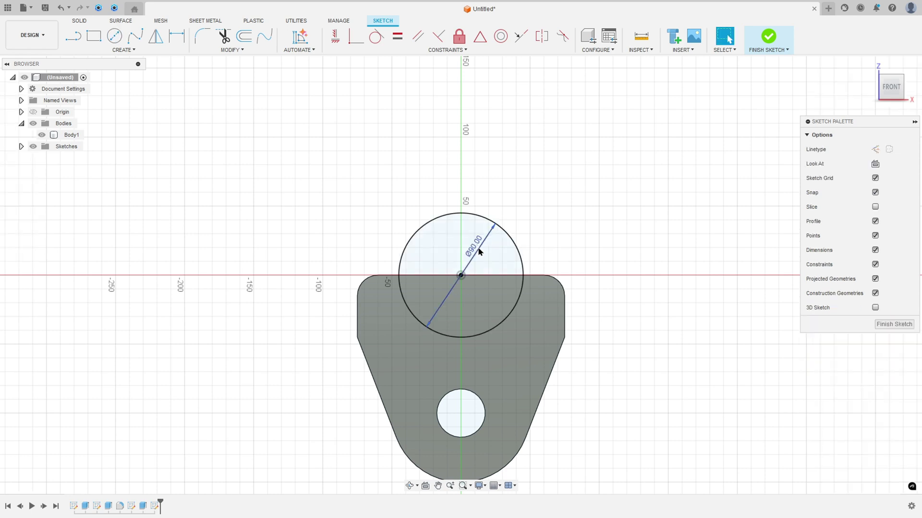
pyautogui.moveTo(479, 251); pyautogui.dragTo(557, 206)
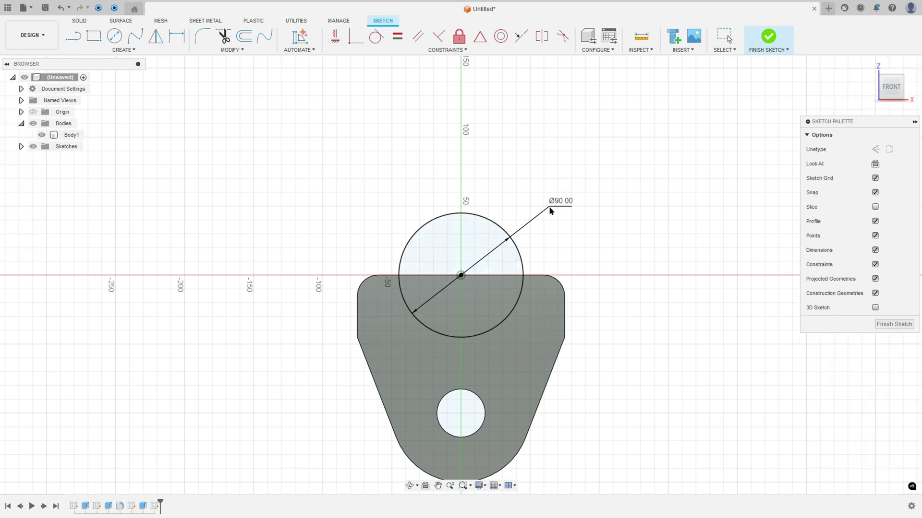
pyautogui.click(770, 38)
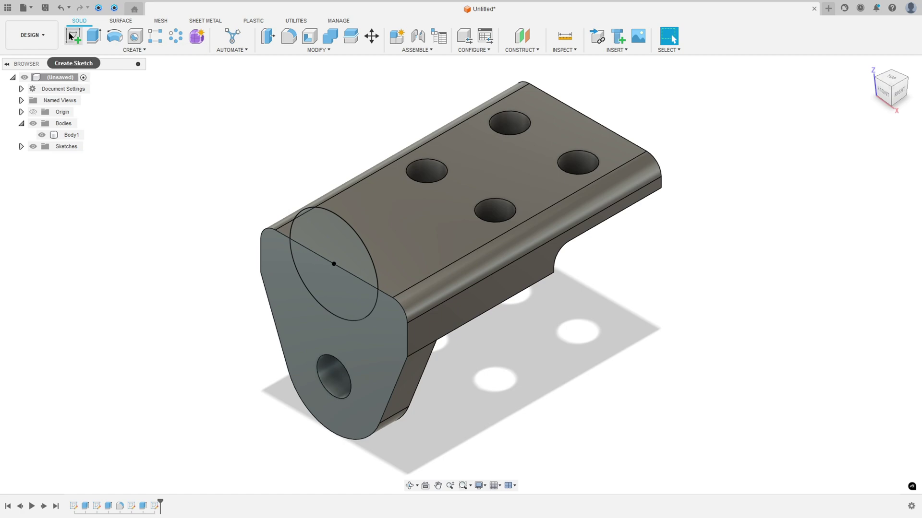
# - Start a line sketch on the vertical origin plane along the plate's length, and mark the 25° angle in 1140.pdf before returning to Fusion
pyautogui.click(76, 36)
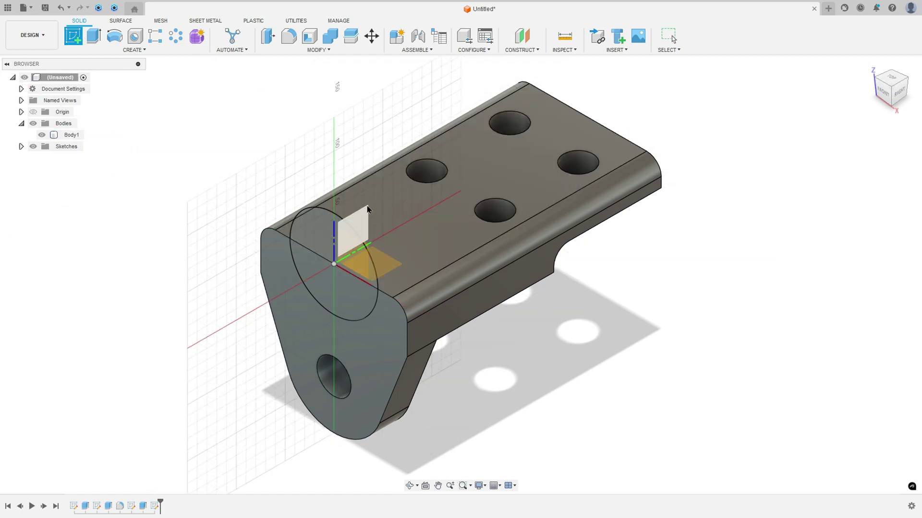
pyautogui.click(362, 222)
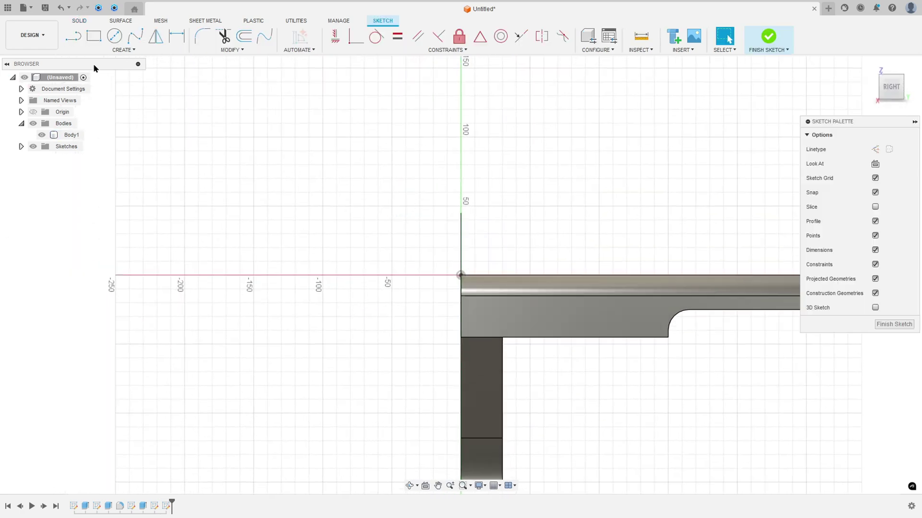
pyautogui.press('l')
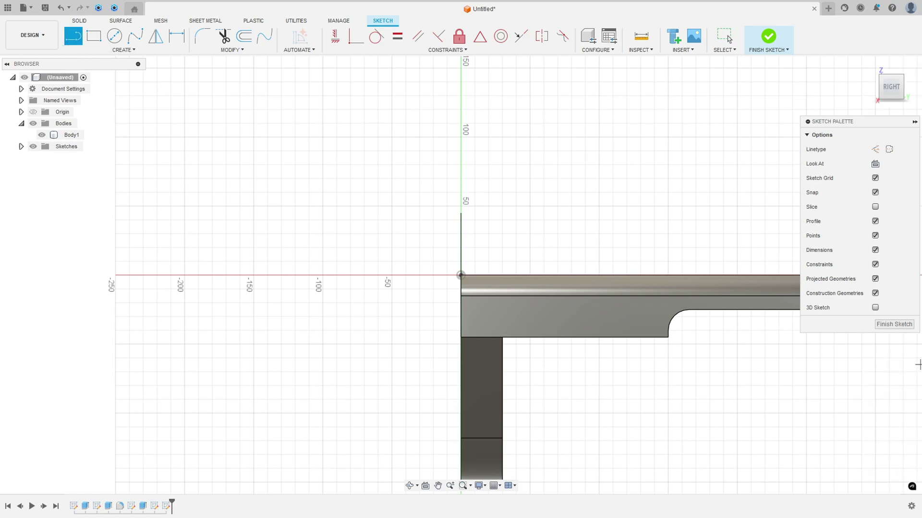
pyautogui.hotkey('alt', 'Tab')
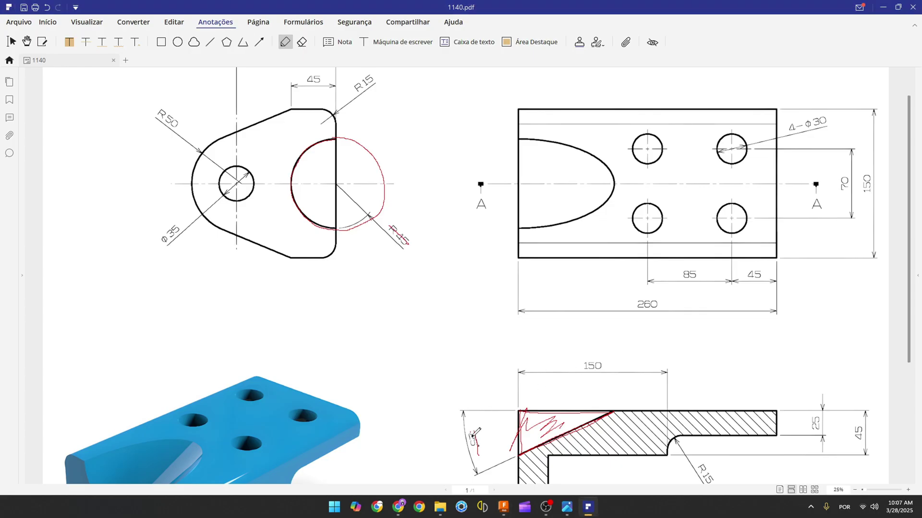
pyautogui.moveTo(473, 436); pyautogui.dragTo(476, 439)
pyautogui.click(504, 507)
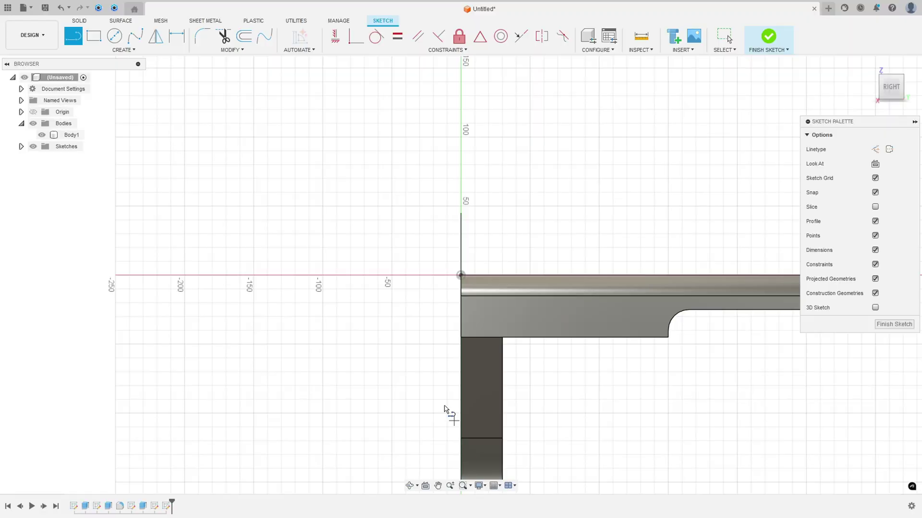
# - Draw a 150 mm line from the origin, rising at 25° above the plate's top surface, and finish the sketch
pyautogui.click(461, 276)
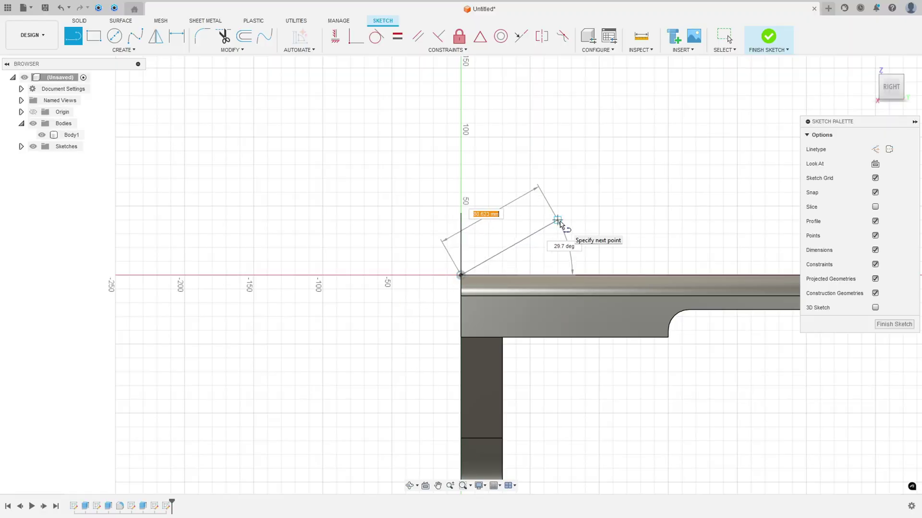
pyautogui.press('Tab')
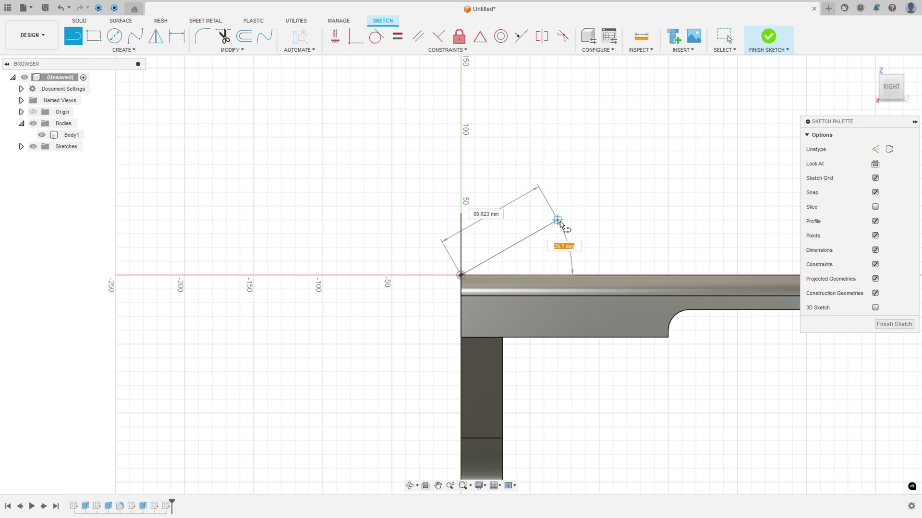
pyautogui.write('25')
pyautogui.press('Tab')
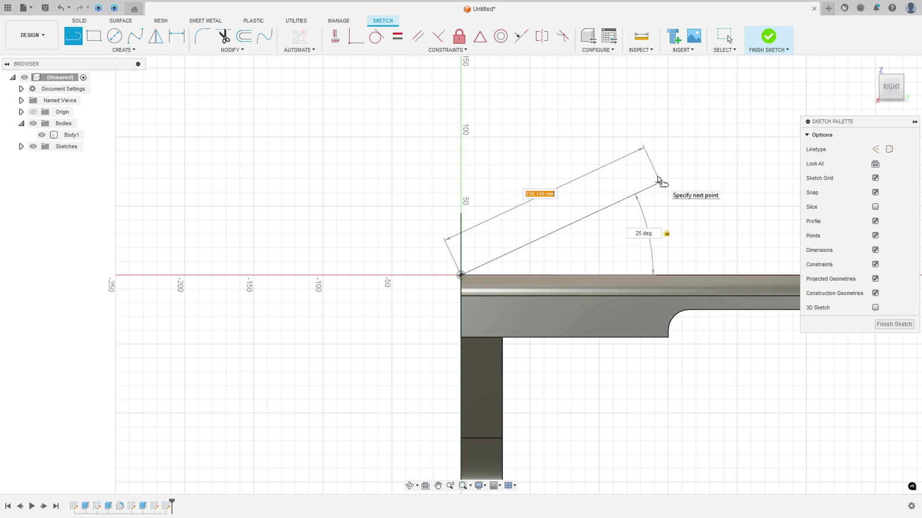
pyautogui.click(657, 179)
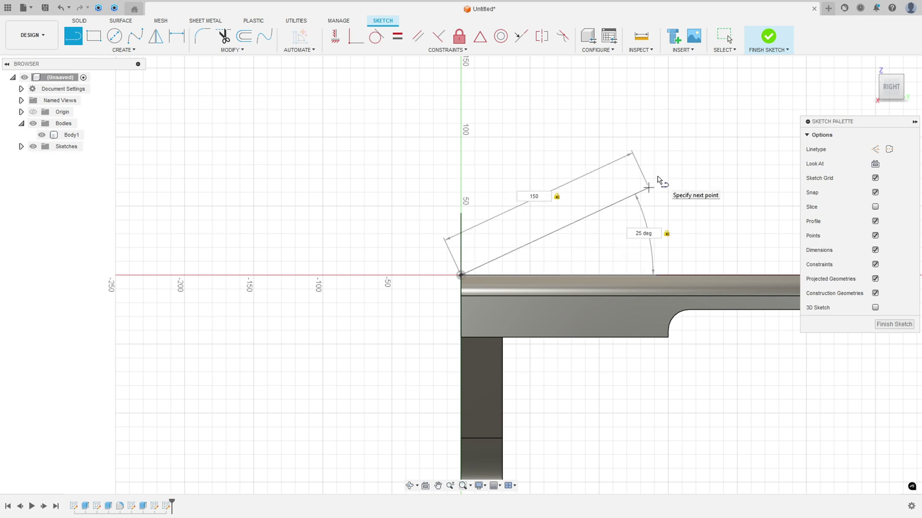
pyautogui.press('Escape')
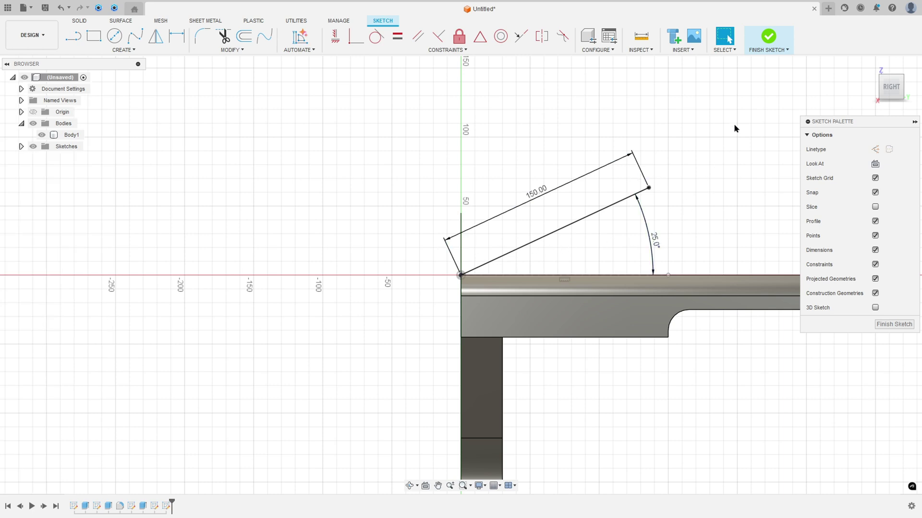
pyautogui.click(768, 36)
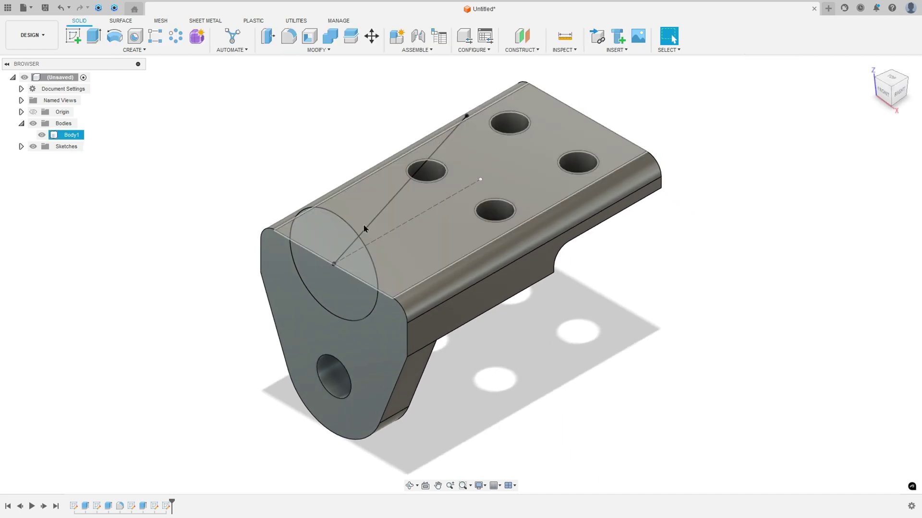
# - Set up a Sweep with both halves of the 90 mm circle as the profile and the 25° line as the path
pyautogui.click(42, 135)
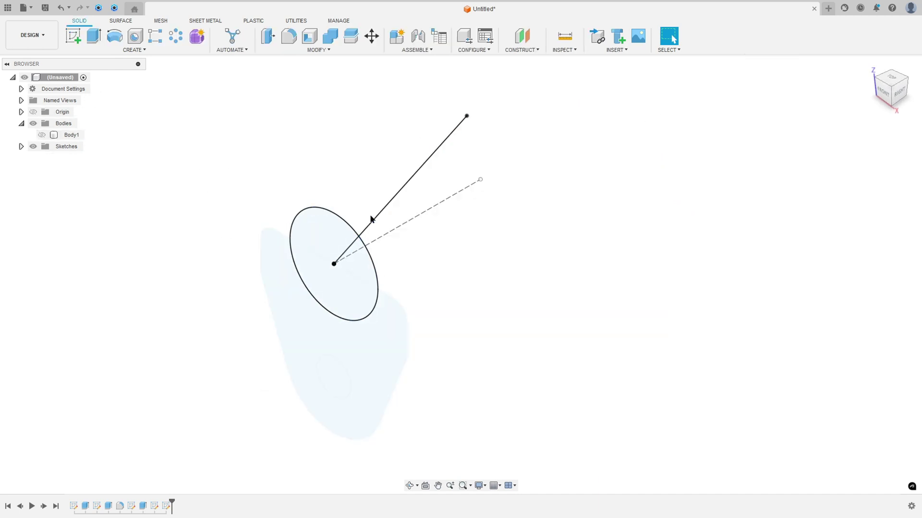
pyautogui.click(42, 135)
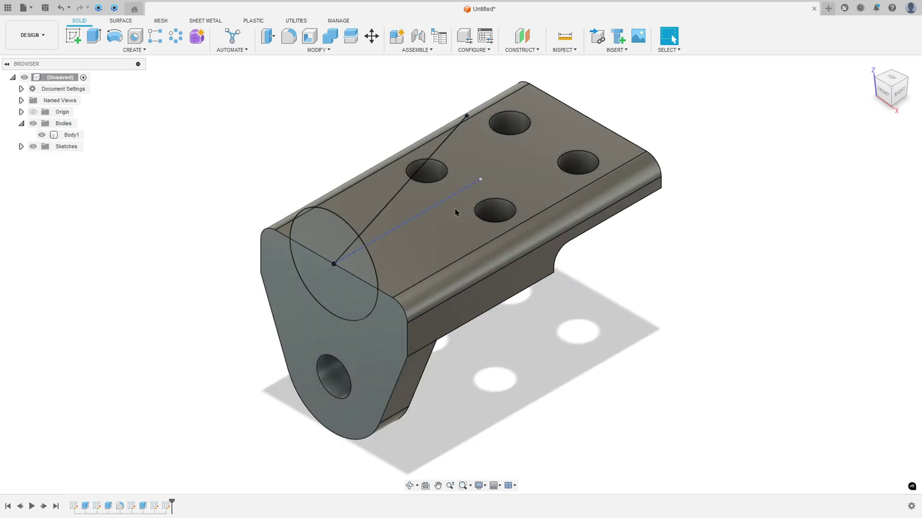
pyautogui.click(138, 52)
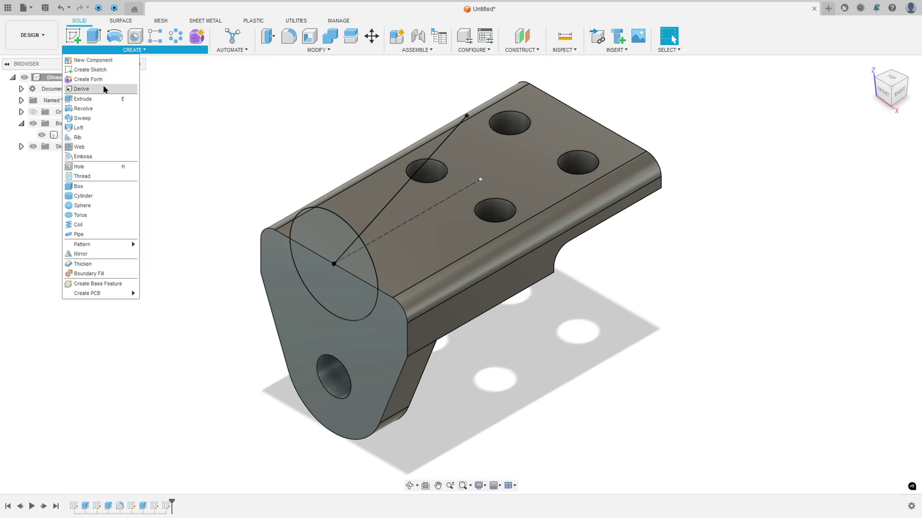
pyautogui.click(85, 119)
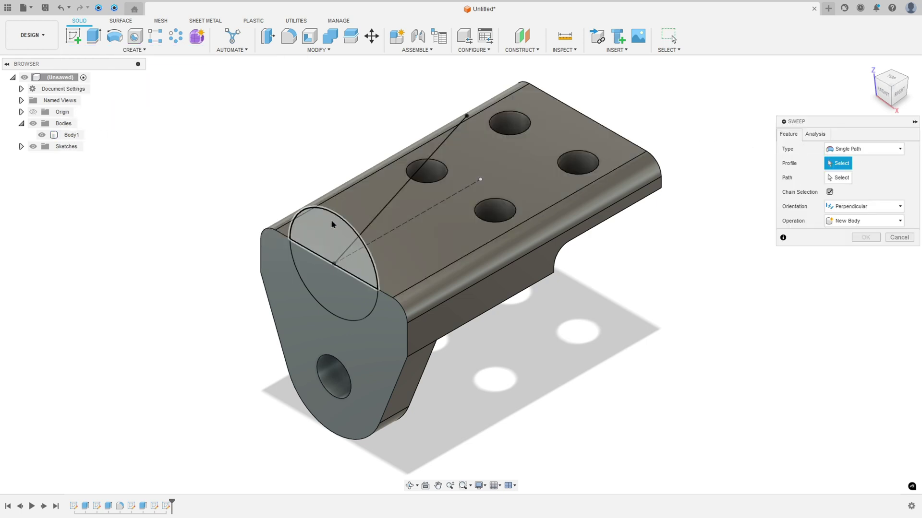
pyautogui.click(330, 288)
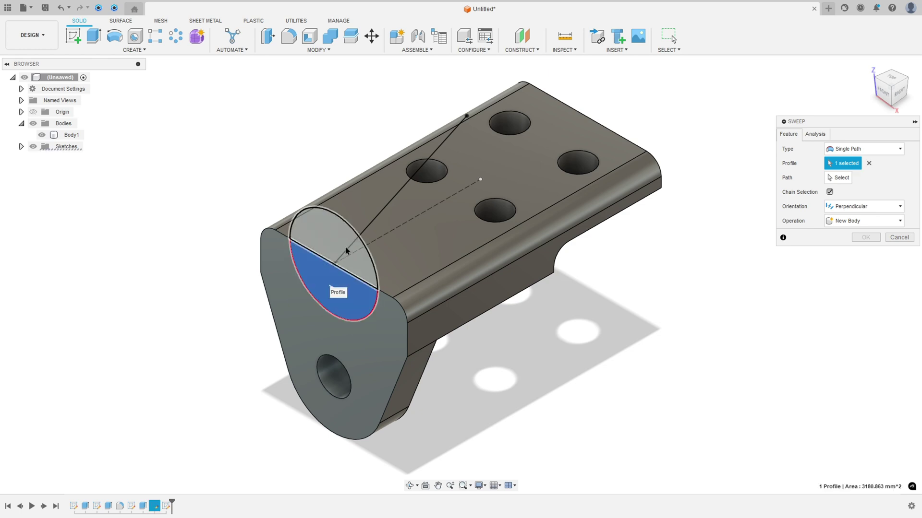
pyautogui.click(316, 232)
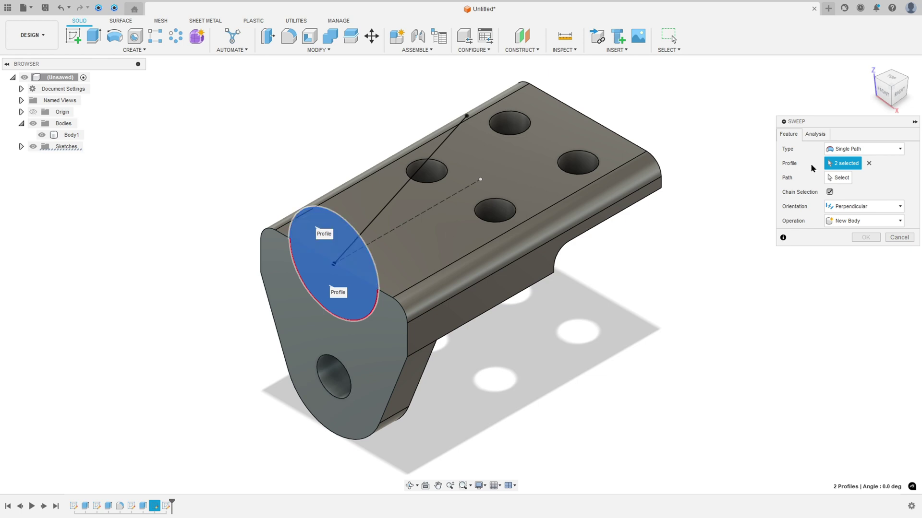
pyautogui.click(837, 178)
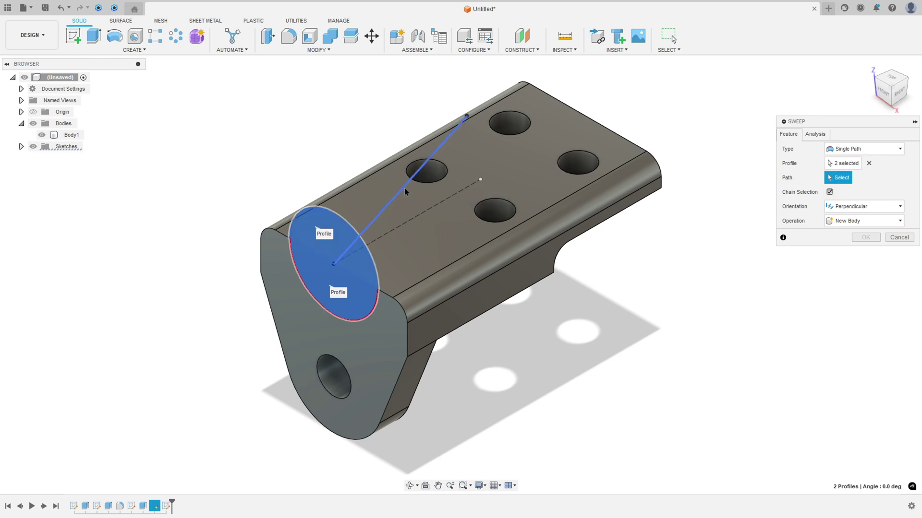
pyautogui.click(401, 190)
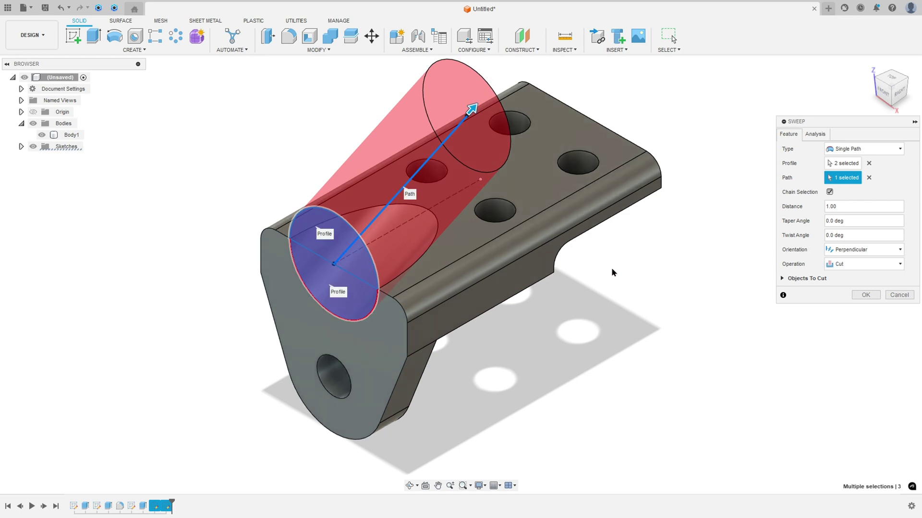
# - Check the sweep preview from the side, set the twist angle to 0, and apply the sweep as a cut through the bracket
pyautogui.keyDown('shift'); pyautogui.moveTo(611, 269); pyautogui.dragTo(609, 257, button='middle'); pyautogui.keyUp('shift')
pyautogui.click(881, 88)
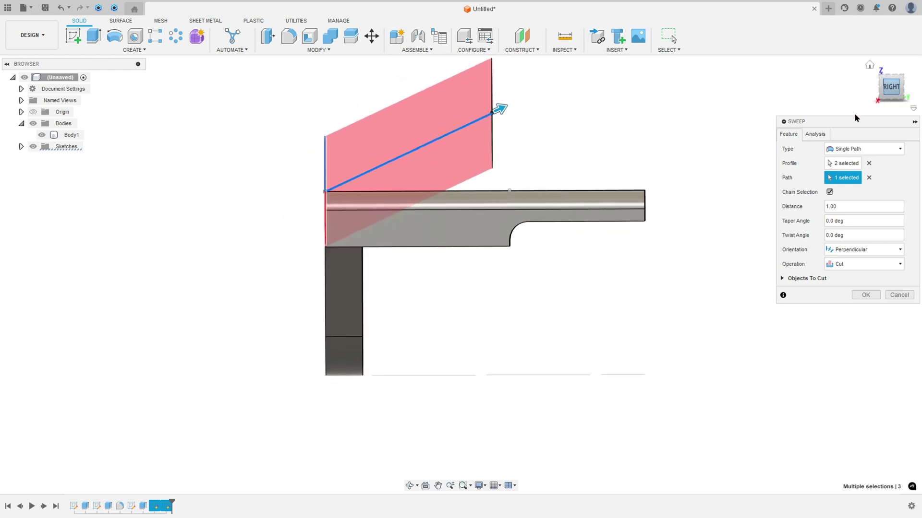
pyautogui.moveTo(848, 236); pyautogui.dragTo(811, 239)
pyautogui.write('0')
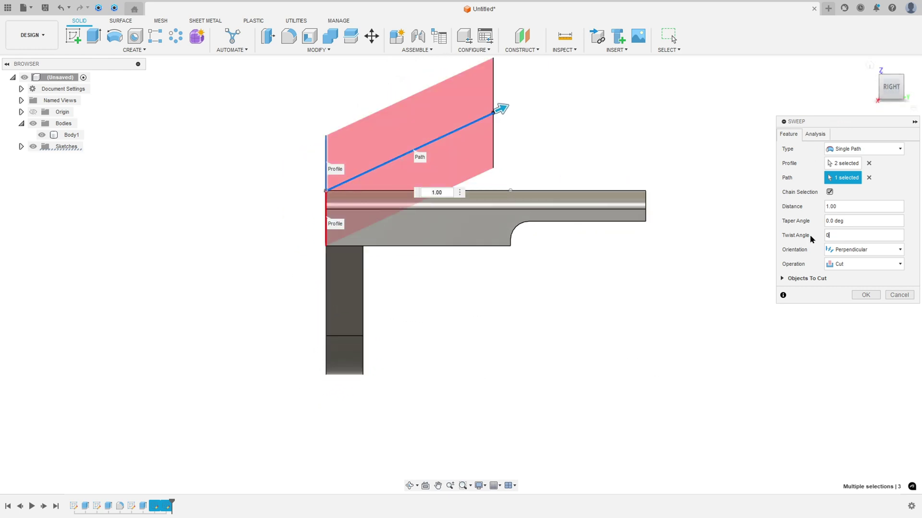
pyautogui.keyDown('shift'); pyautogui.moveTo(810, 239); pyautogui.dragTo(872, 253, button='middle'); pyautogui.keyUp('shift')
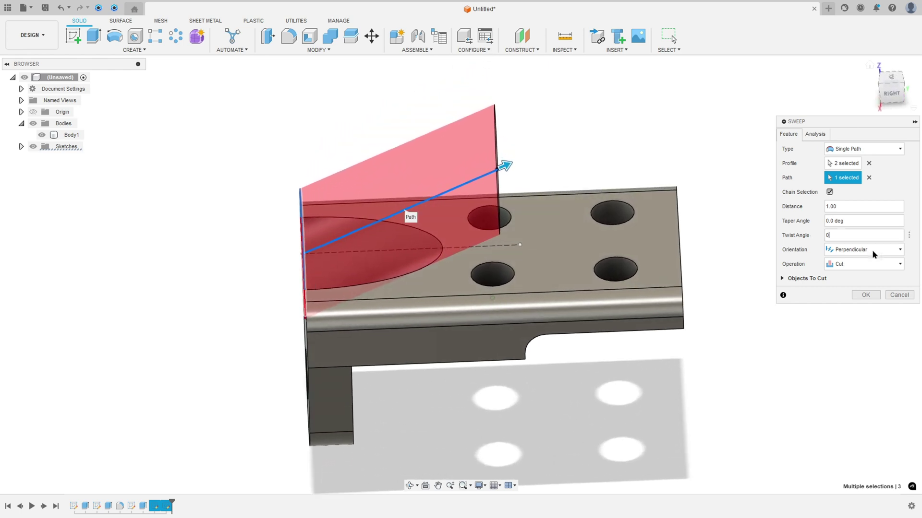
pyautogui.click(865, 295)
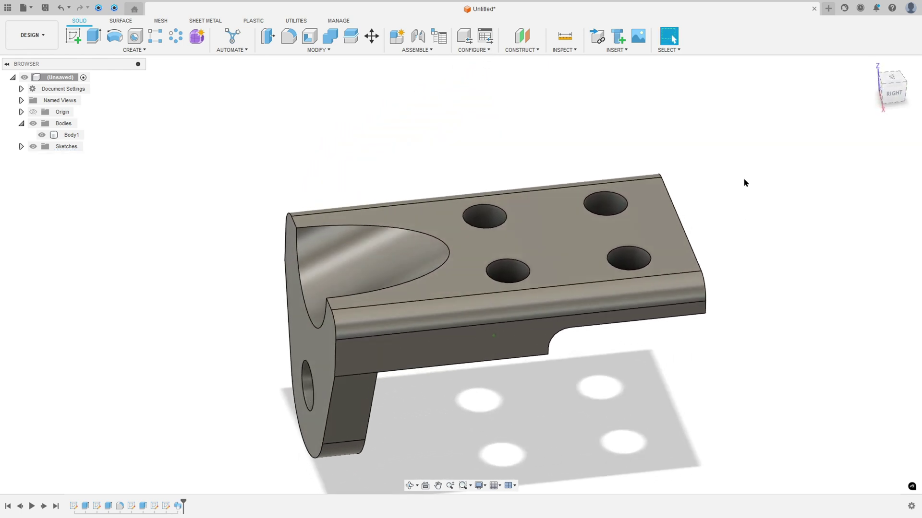